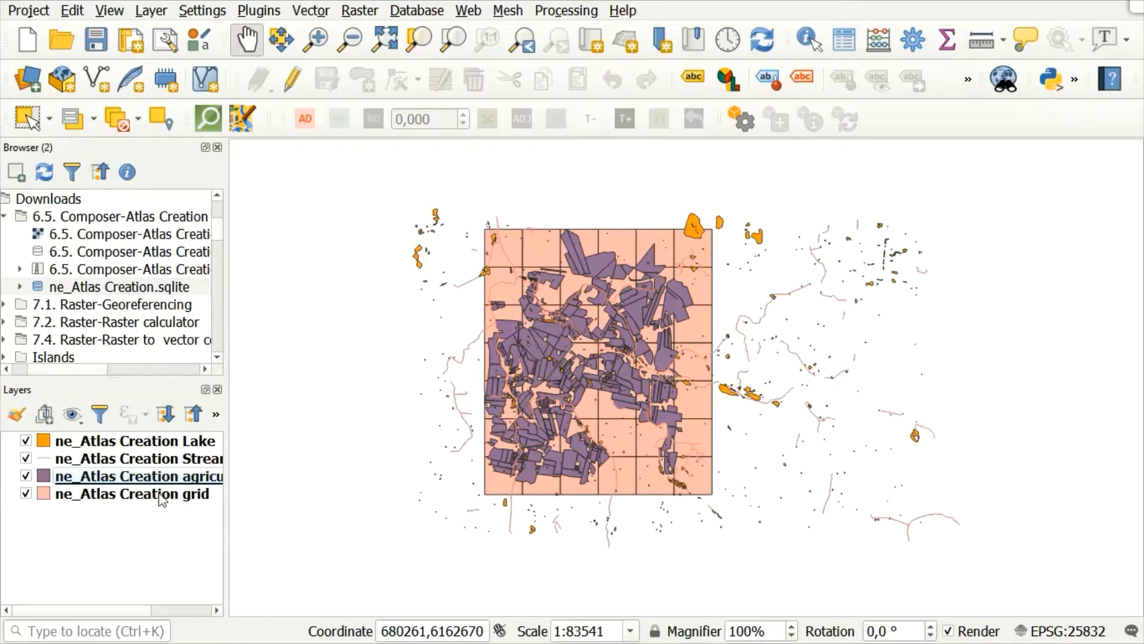
Create a new print layout titled "Atlases in Context".
mouse_move(157, 497)
click(131, 40)
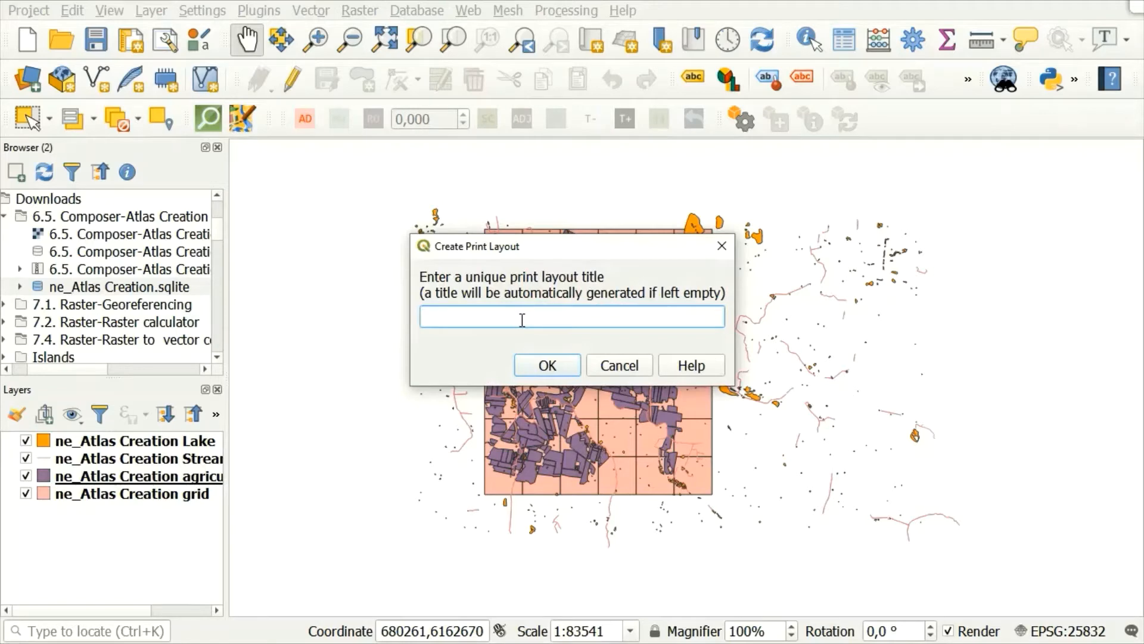
text(Atlases in Con)
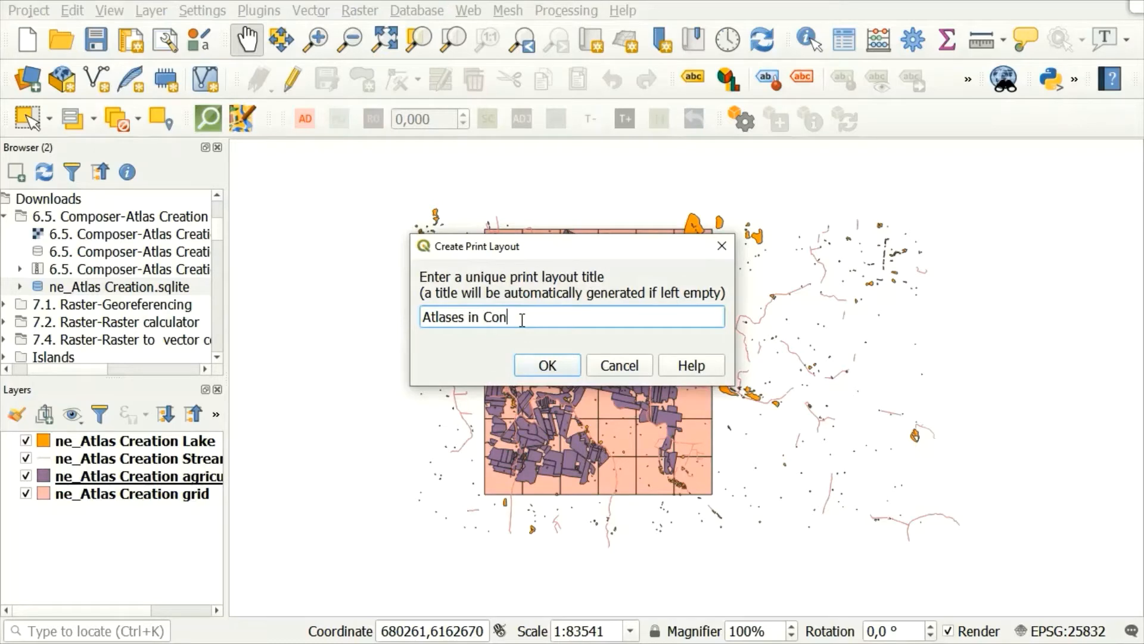
text(text)
click(547, 366)
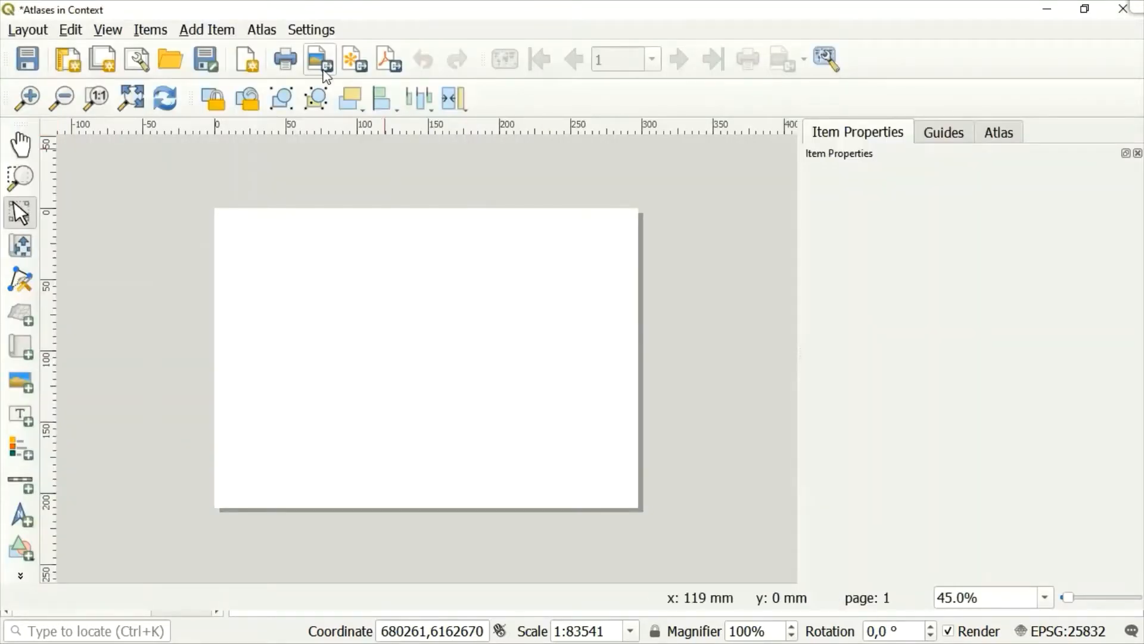
Enable atlas generation for the layout and choose ne_Atlas Creation grid as the coverage layer.
click(131, 97)
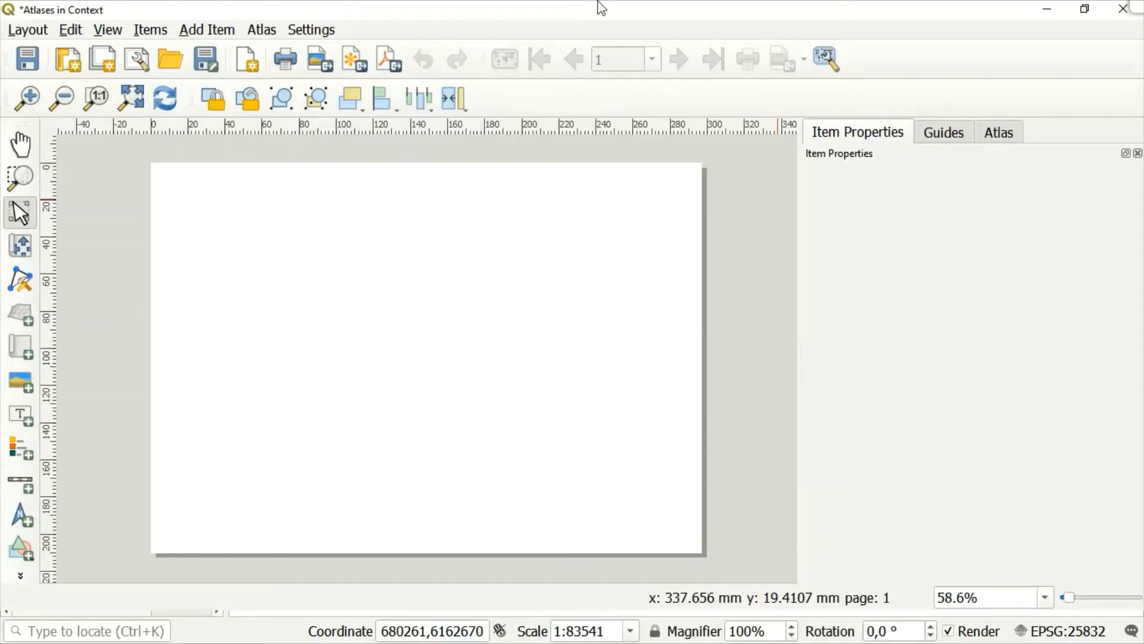
click(267, 31)
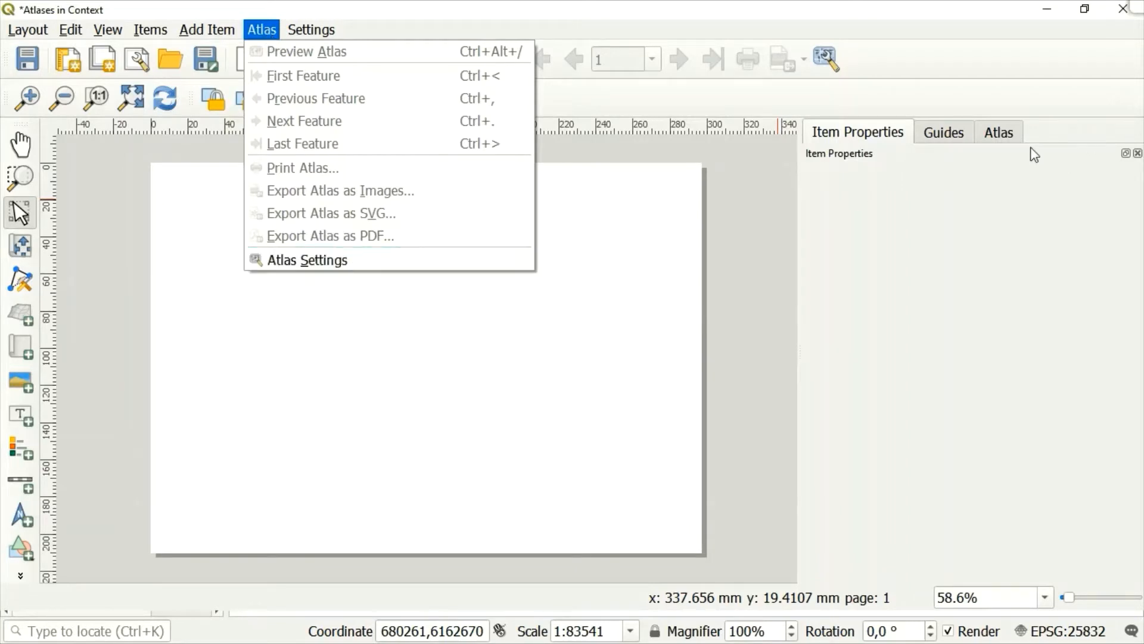
click(1007, 143)
click(1002, 132)
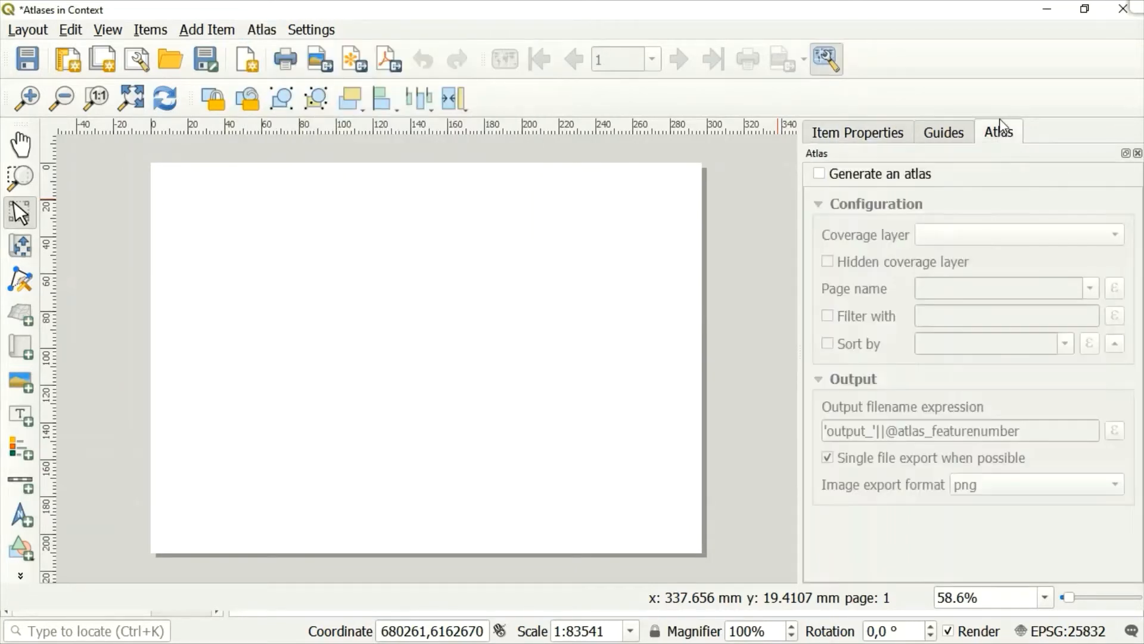
click(821, 173)
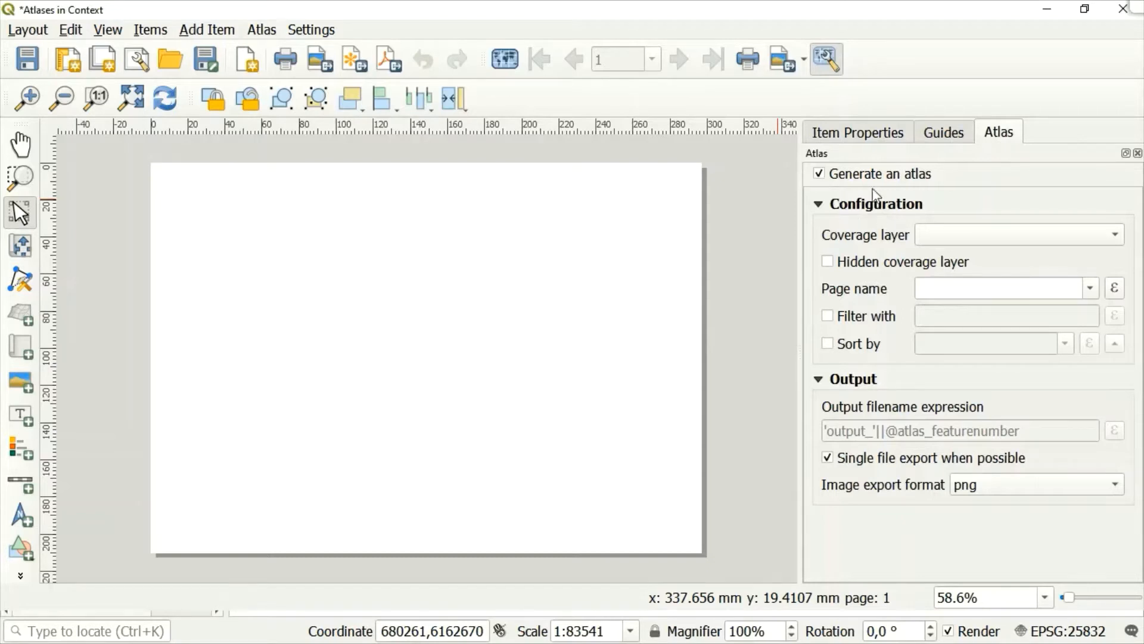
click(954, 245)
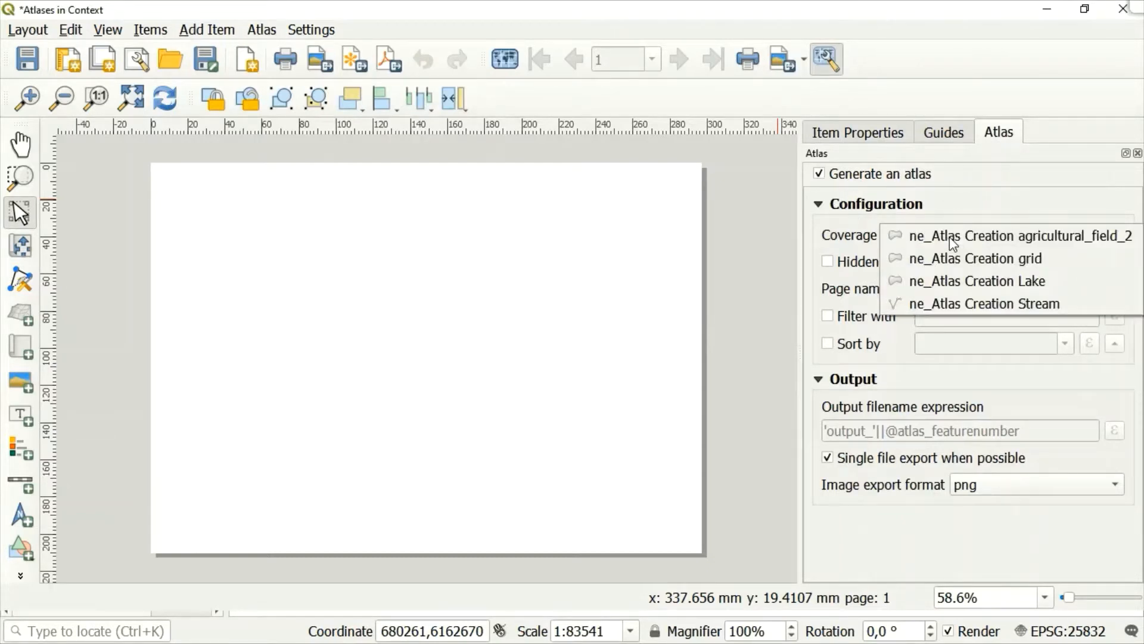
click(977, 262)
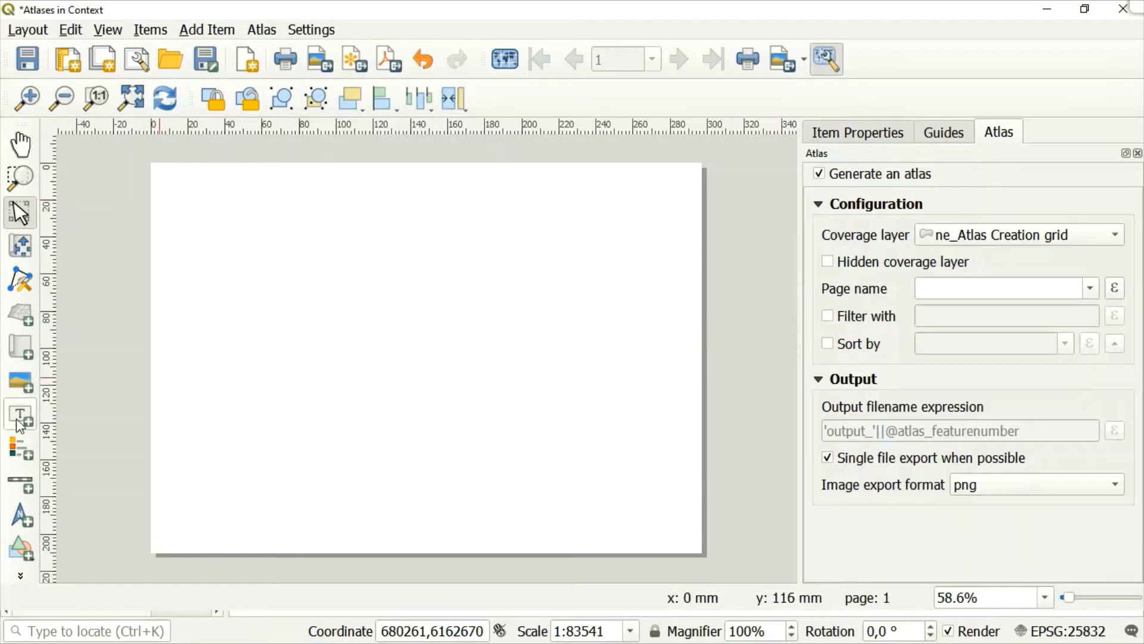
Add a map about 180 mm wide and 180 mm high, starting at the page's upper-left corner.
click(20, 347)
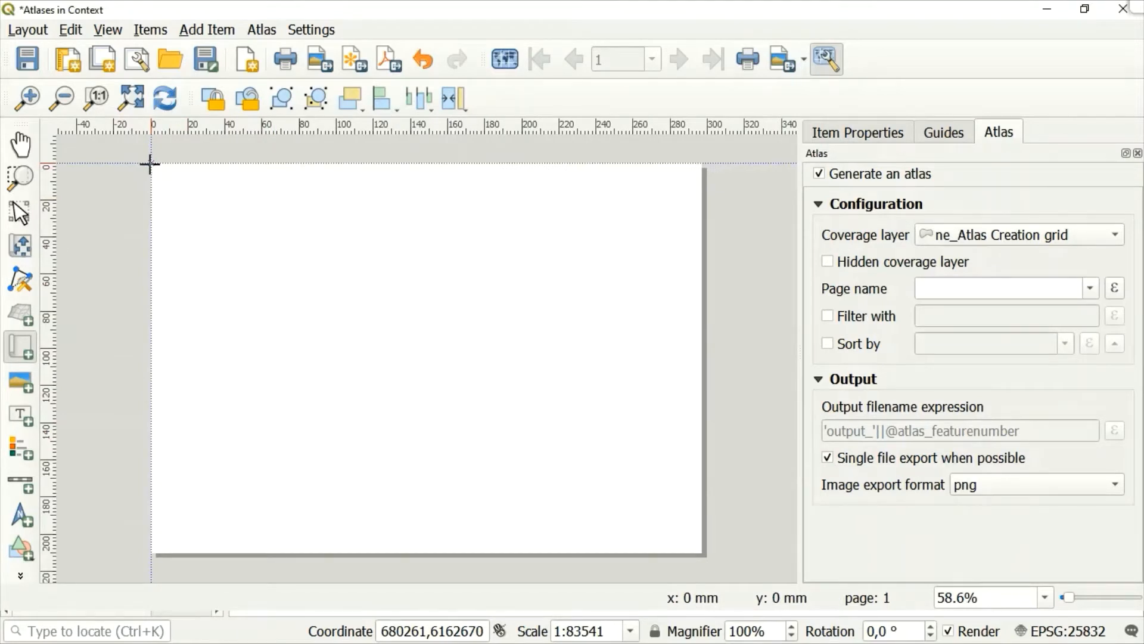
drag(150, 164, 505, 257)
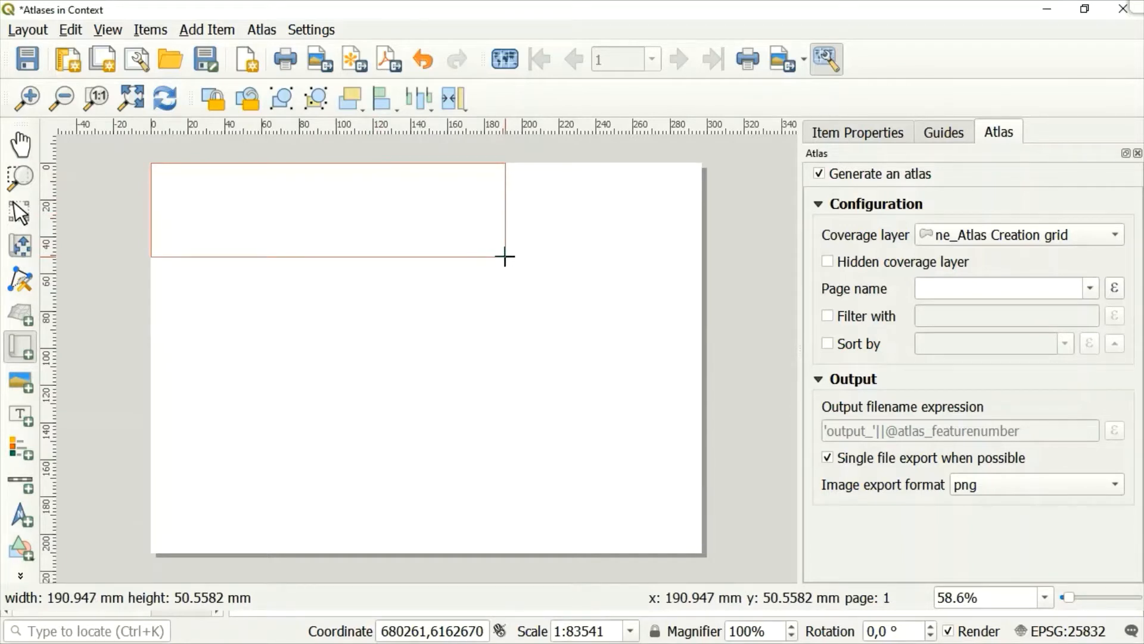
drag(505, 257, 483, 499)
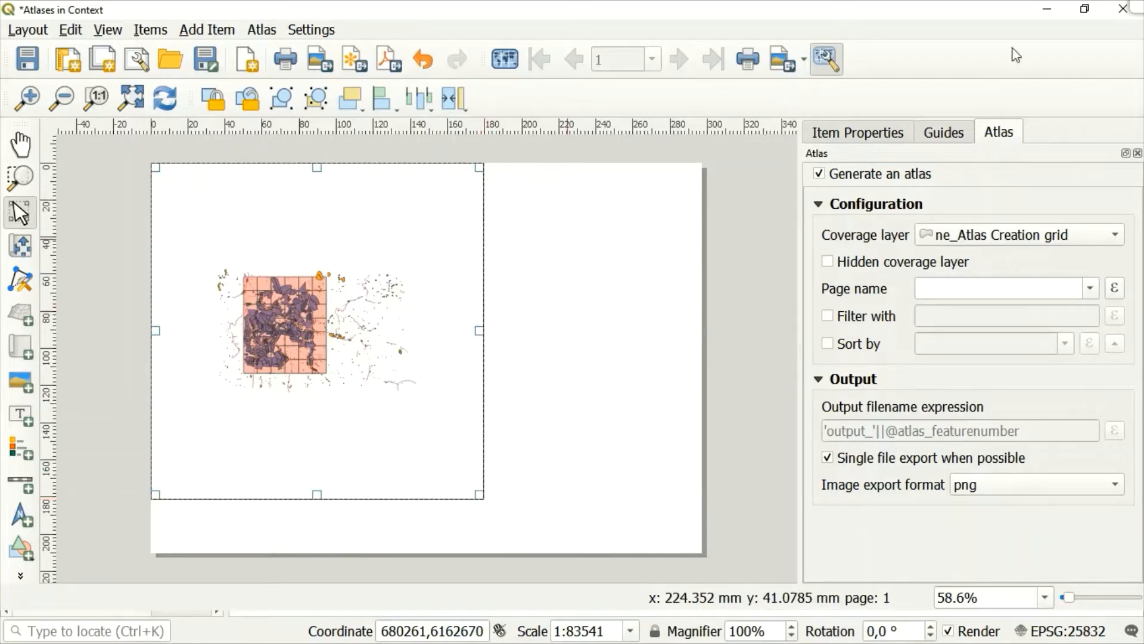
Set the scale of the new layout map to 7500.
click(885, 132)
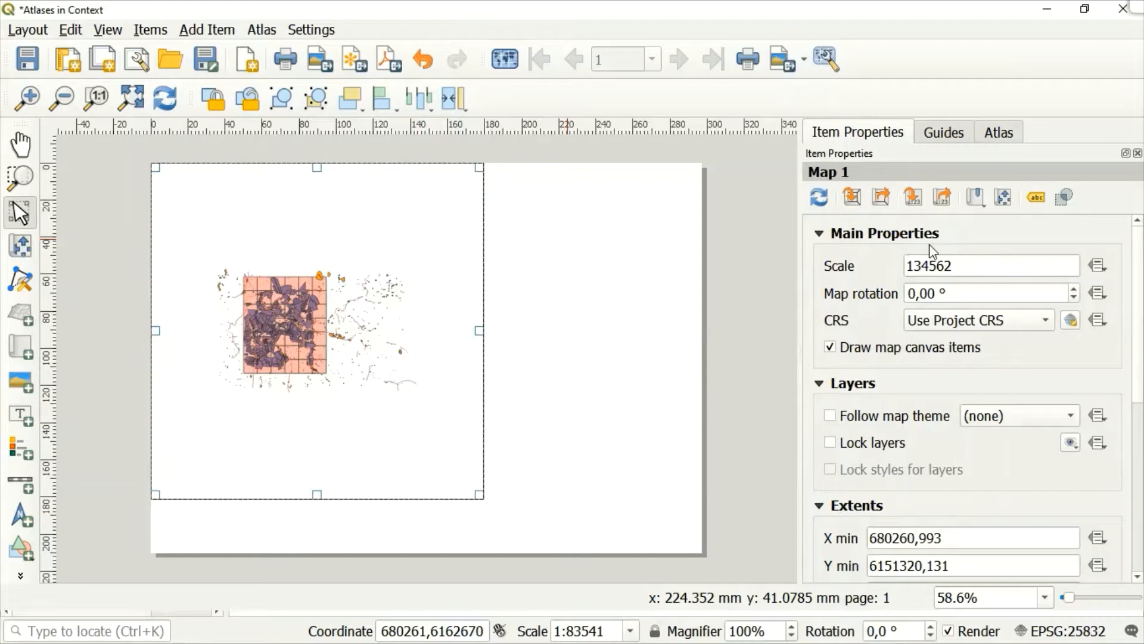
click(987, 274)
key(BackSpace)
key(BackSpace)
key(BackSpace)
key(BackSpace)
key(BackSpace)
key(BackSpace)
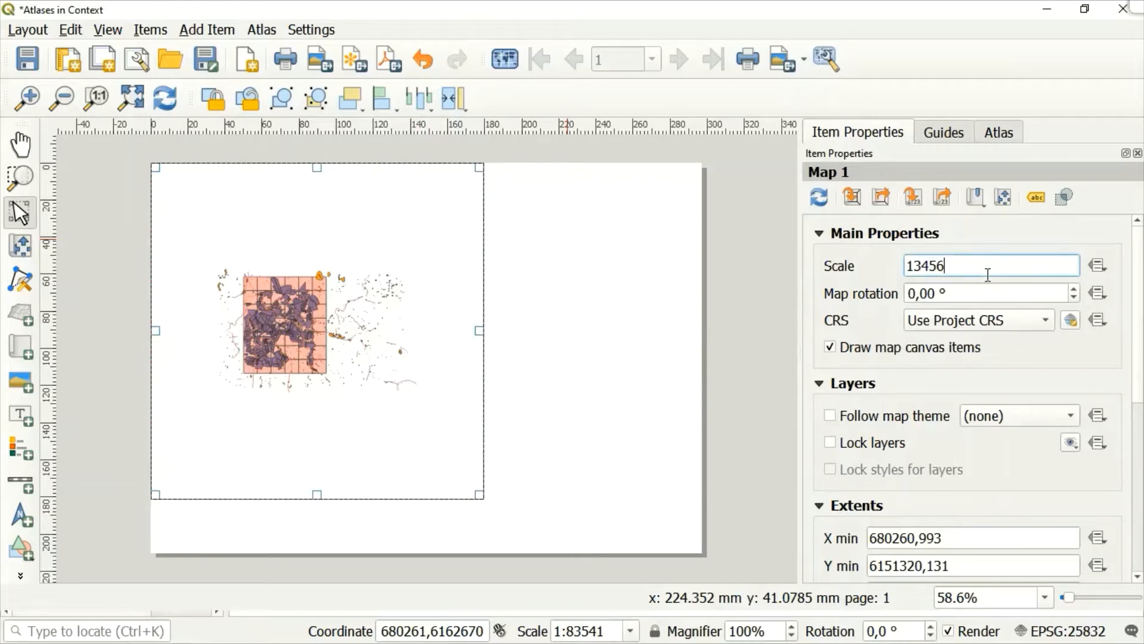
text(7500)
key(Return)
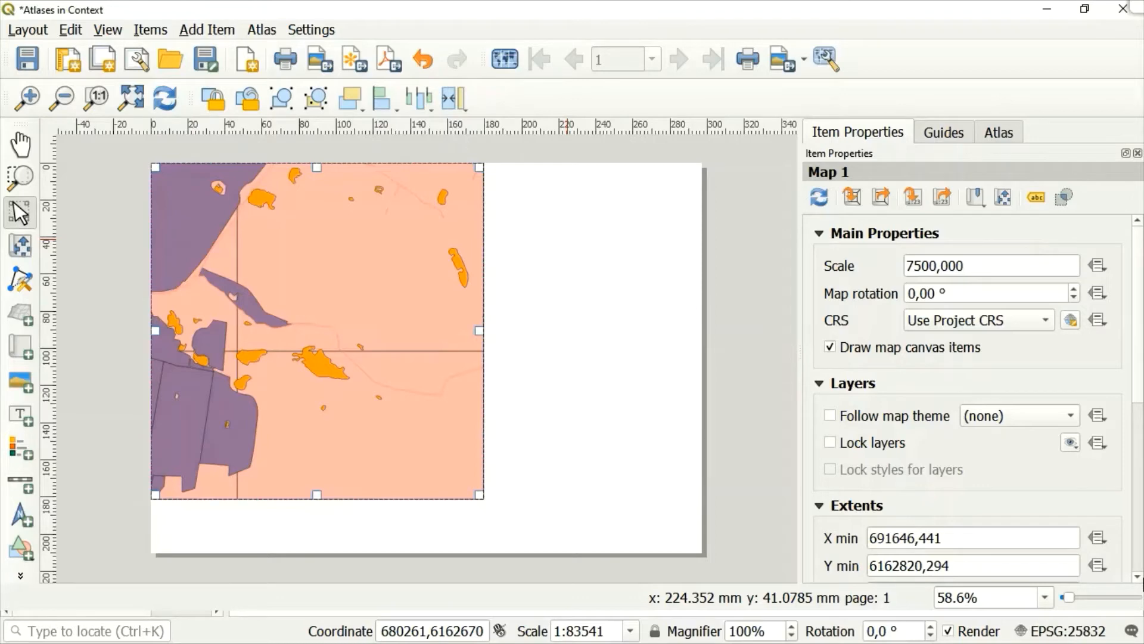
Make the map controlled by the atlas, using the Fixed scale option.
scroll(1137, 578, down, 2)
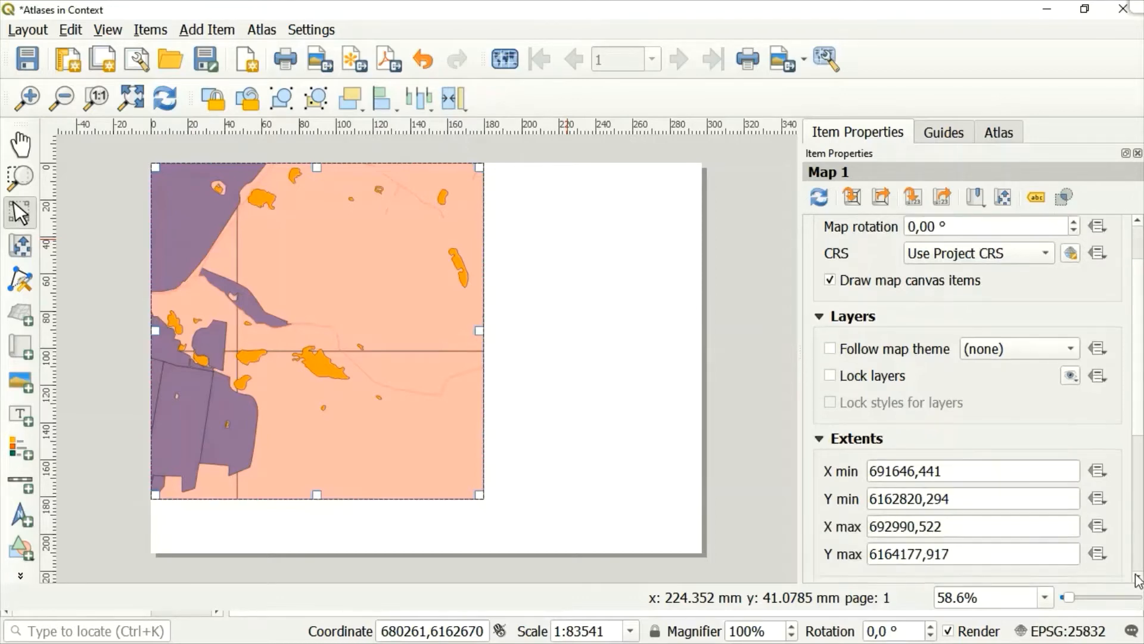
scroll(1138, 578, down, 8)
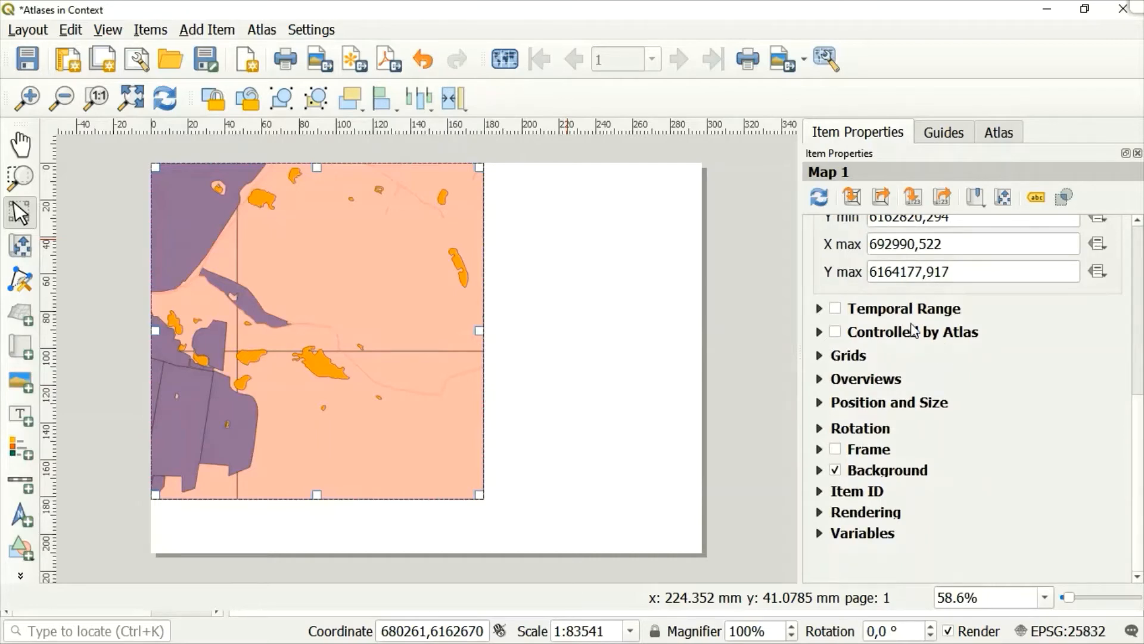
click(835, 333)
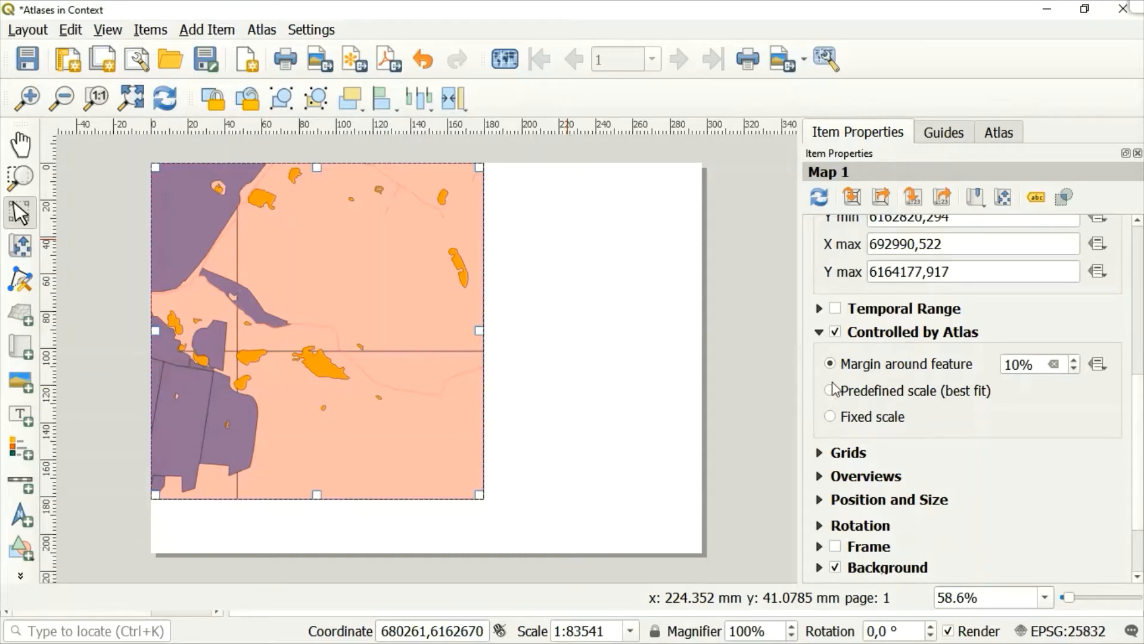
click(829, 417)
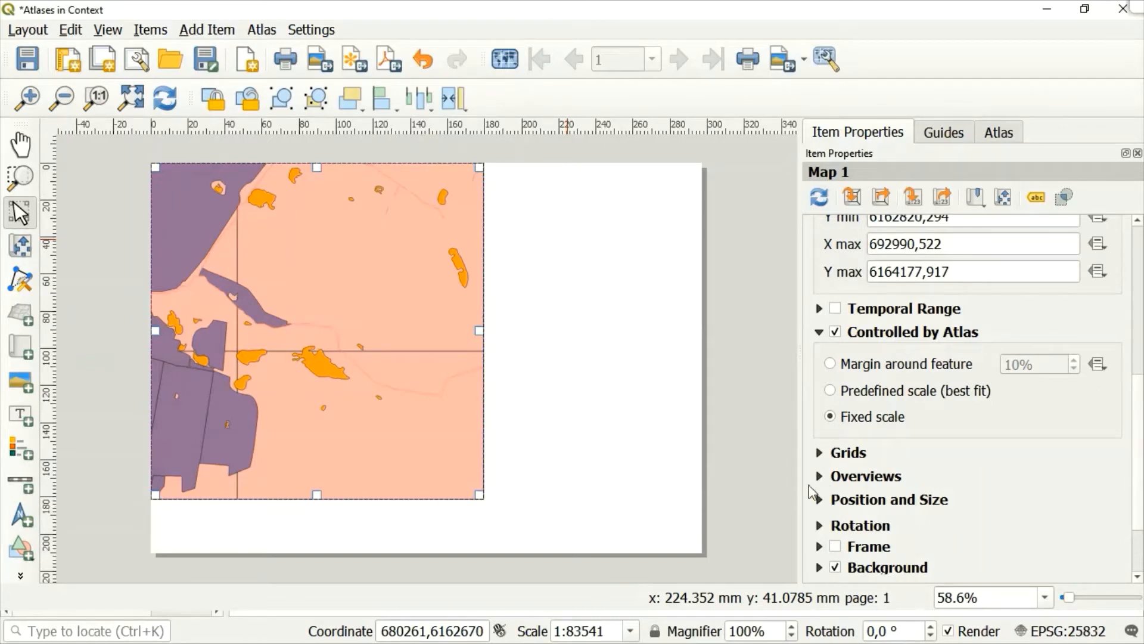
Add two grids to the map.
click(819, 453)
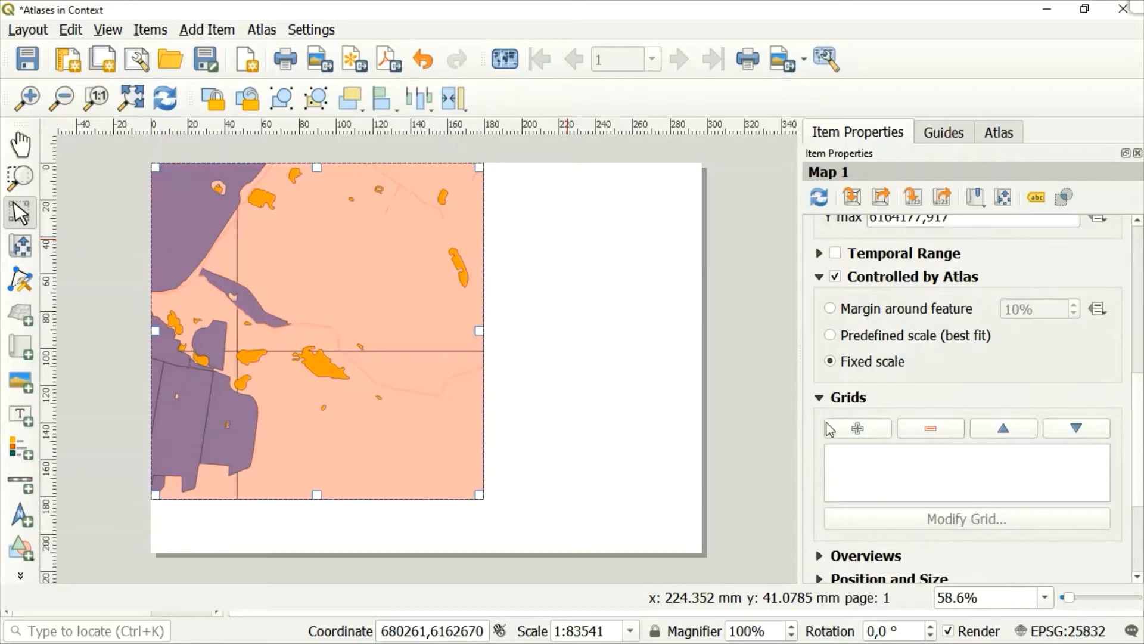
click(859, 428)
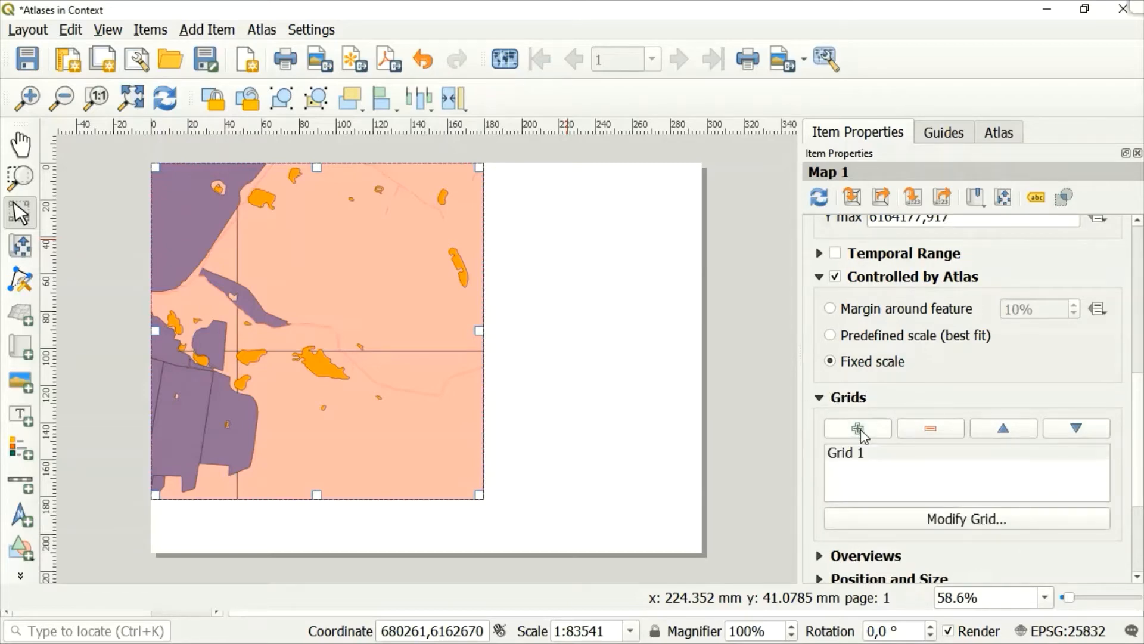
click(859, 429)
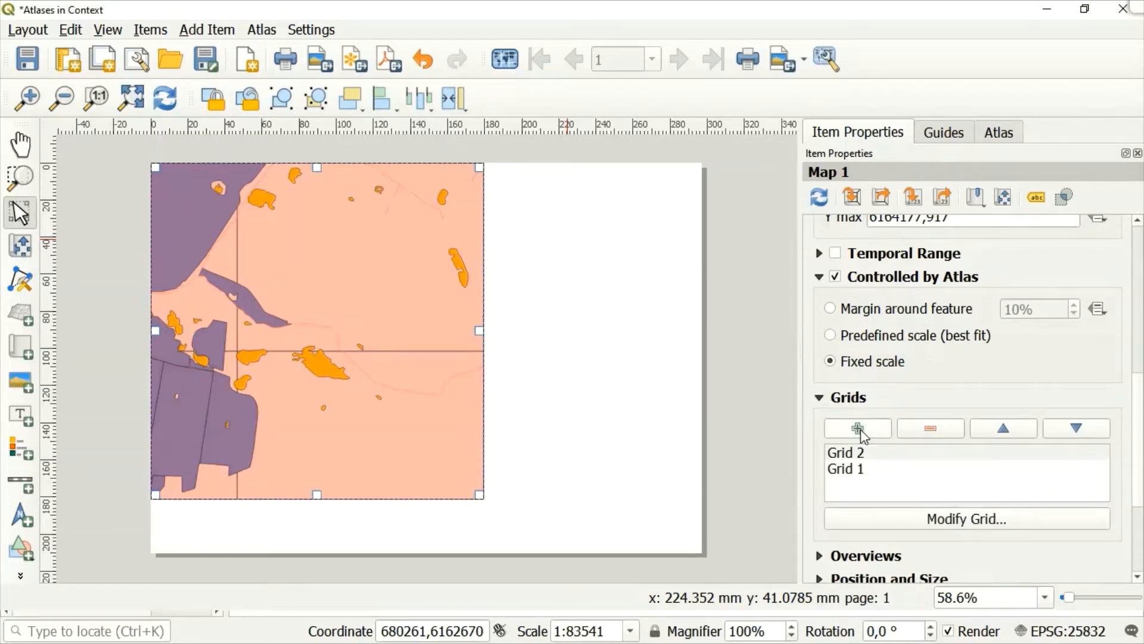
Open Grid 1 for modification and set its X interval to 500 map units.
click(859, 470)
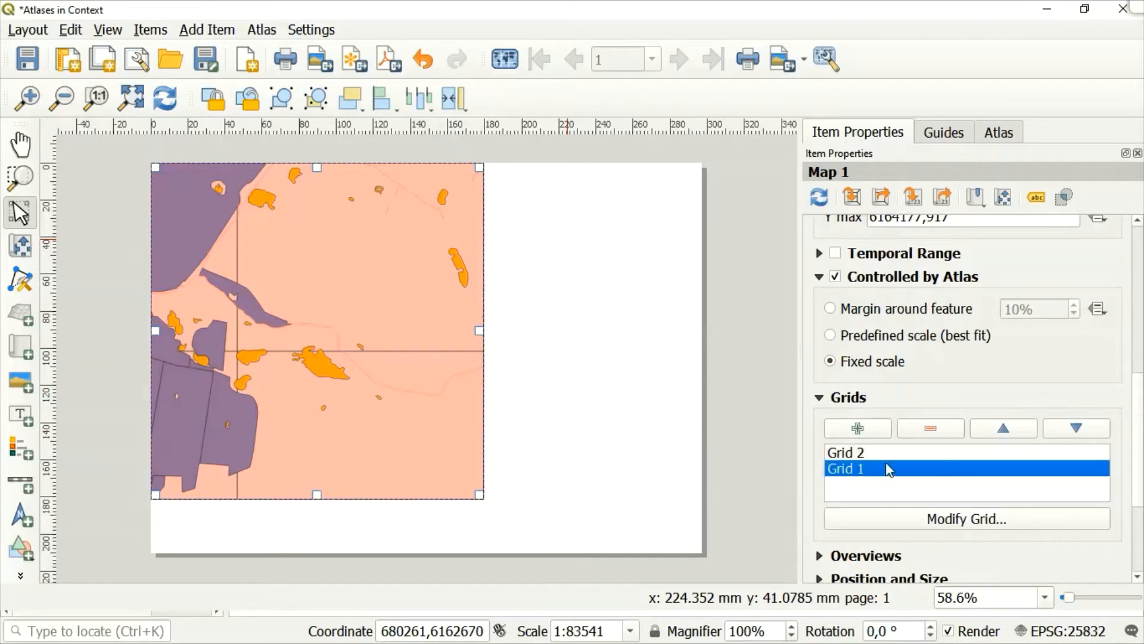
click(945, 529)
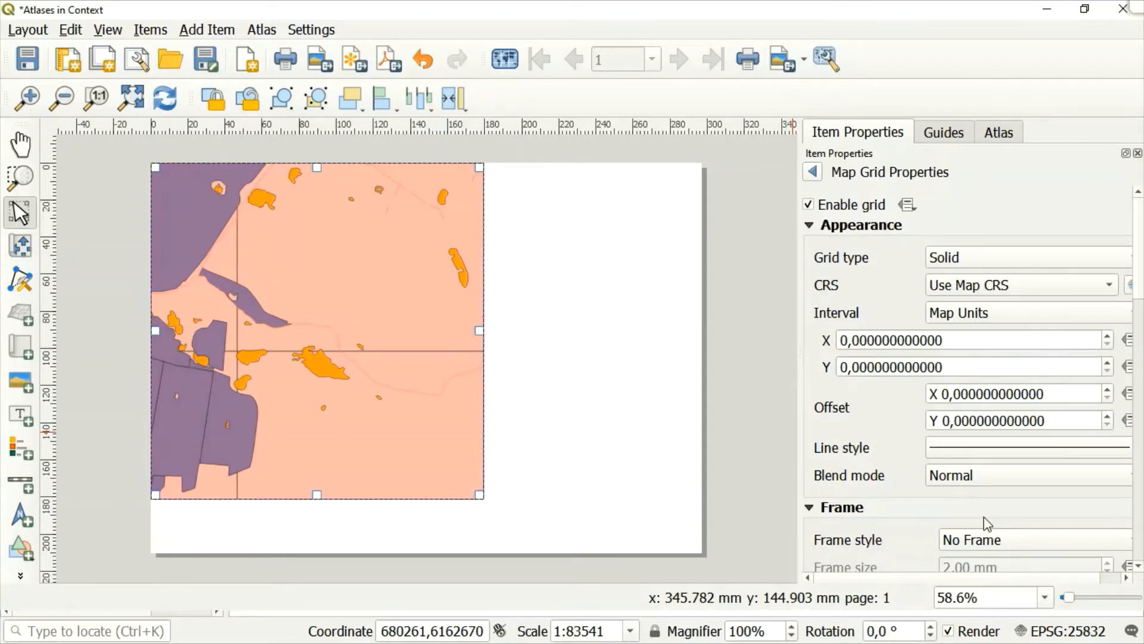
click(1090, 291)
click(1089, 291)
click(1000, 341)
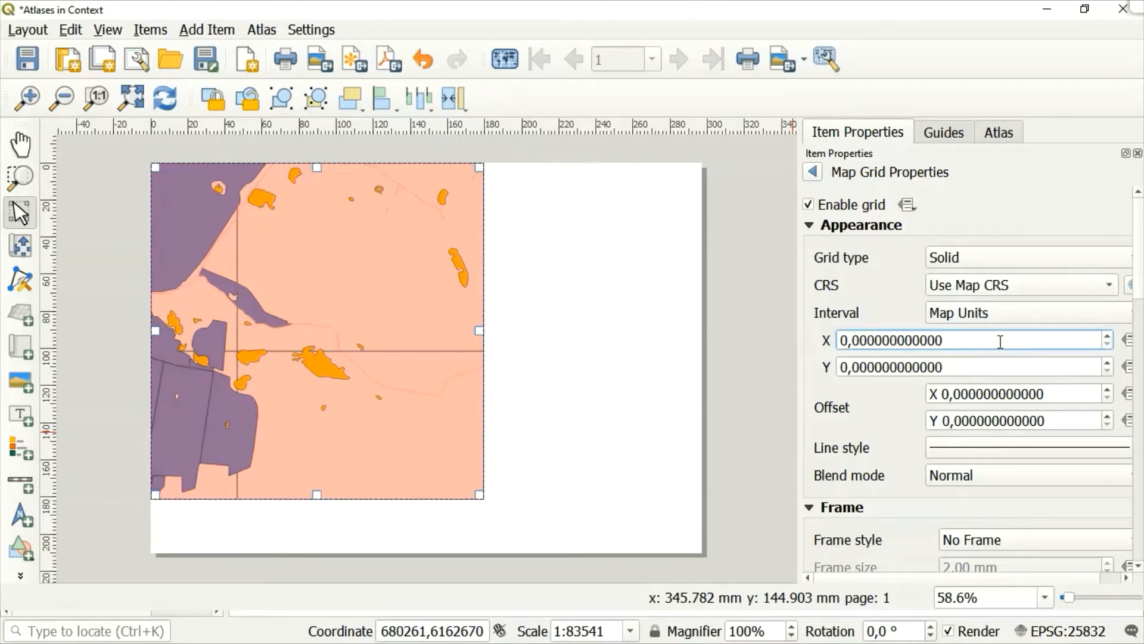
key(BackSpace)
key(BackSpace)
key(BackSpace)
key(BackSpace)
key(BackSpace)
key(BackSpace)
key(BackSpace)
key(BackSpace)
key(BackSpace)
key(BackSpace)
key(BackSpace)
key(BackSpace)
key(BackSpace)
key(BackSpace)
text(5)
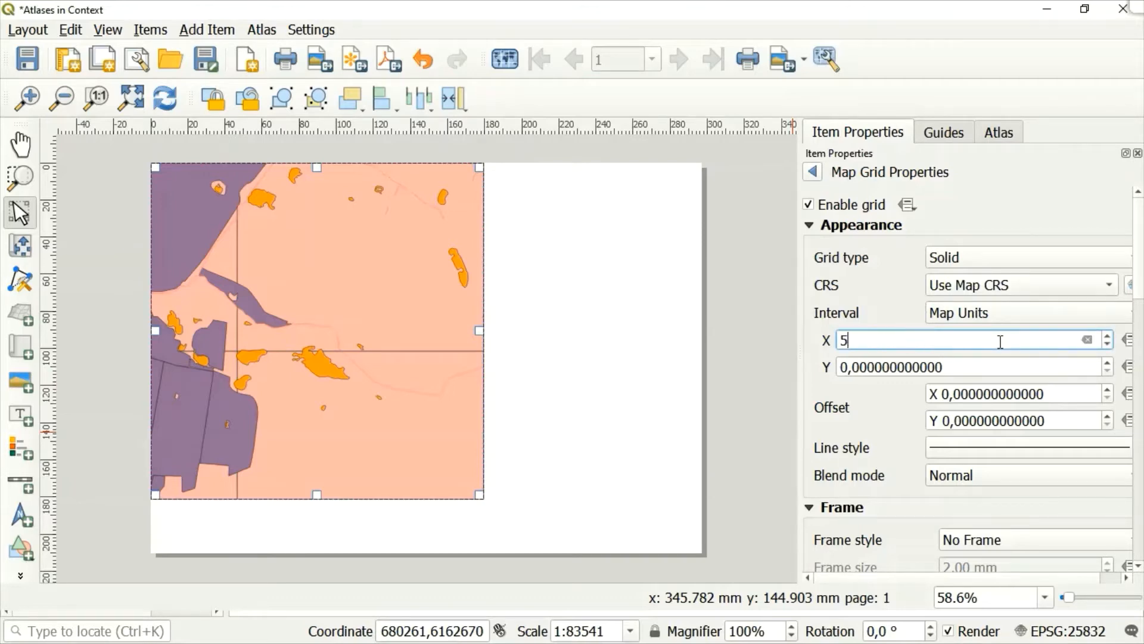
text(00)
Set Grid 1's Y interval to 500 map units.
click(976, 375)
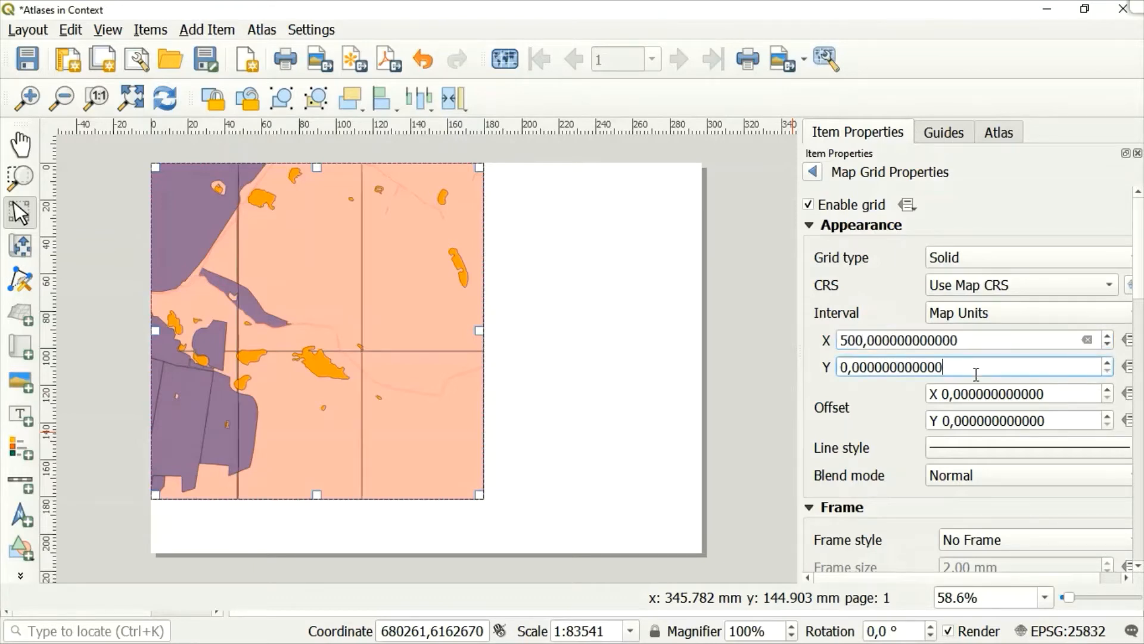
key(BackSpace)
key(BackSpace)
key(BackSpace)
key(BackSpace)
key(BackSpace)
key(BackSpace)
key(BackSpace)
key(BackSpace)
key(BackSpace)
key(BackSpace)
key(BackSpace)
key(BackSpace)
key(BackSpace)
key(BackSpace)
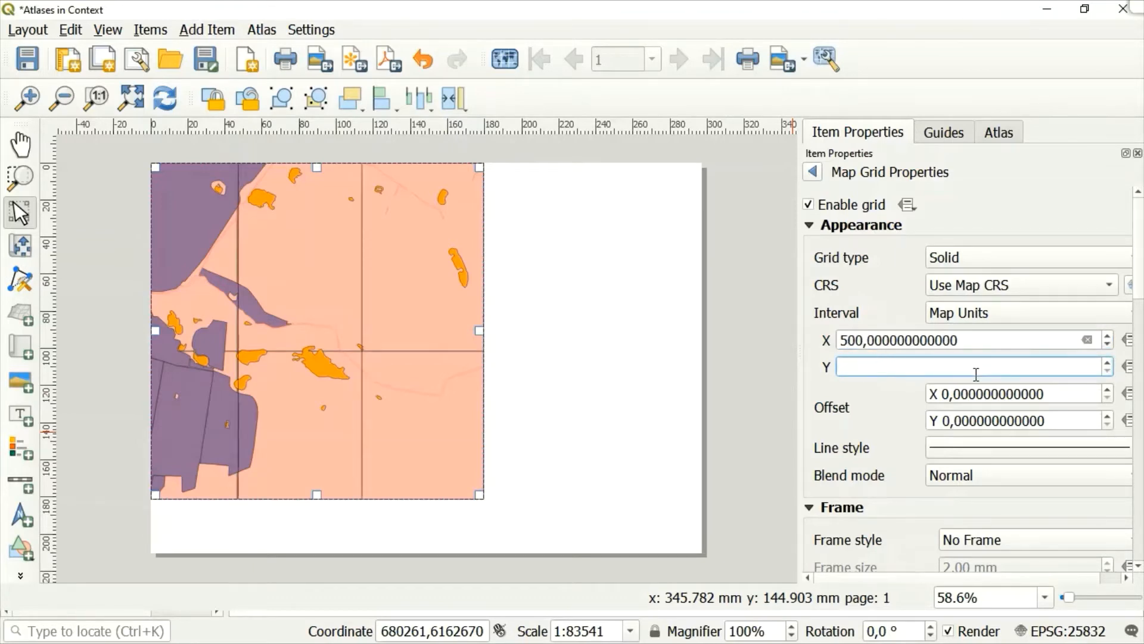
text(500)
key(Return)
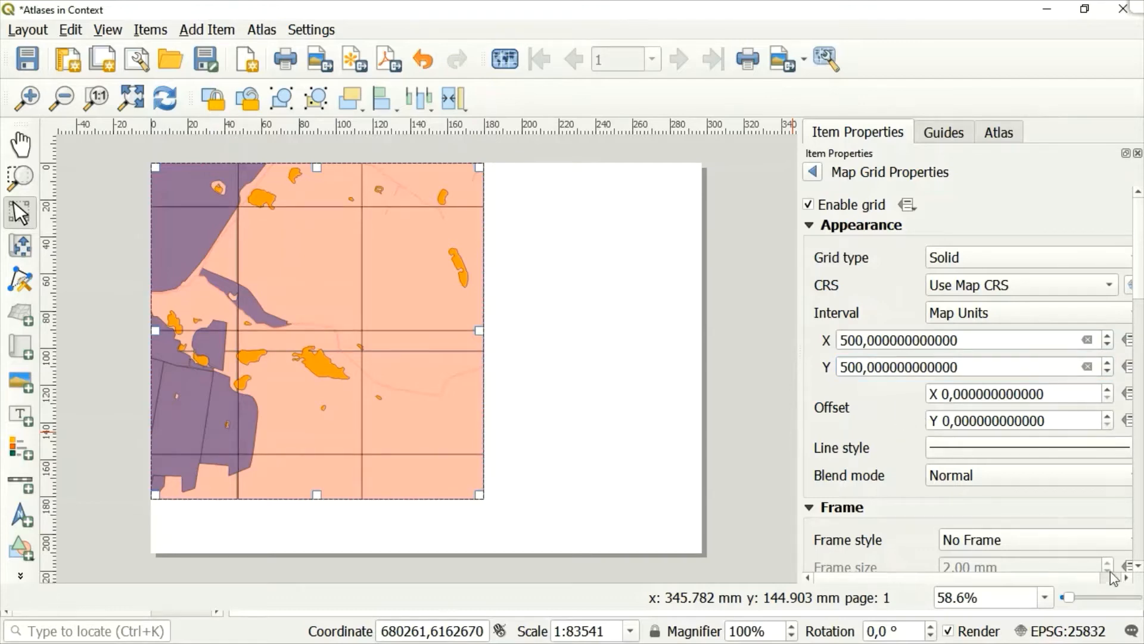
Turn on Draw Coordinates for the map grid, keeping the Decimal format.
click(1139, 572)
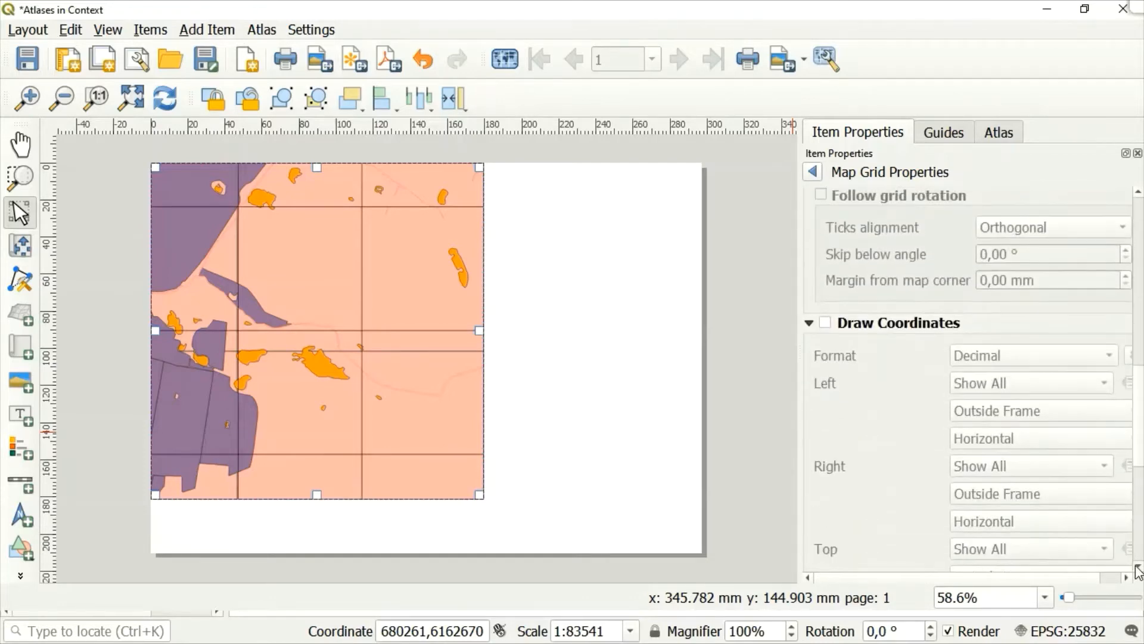
click(826, 324)
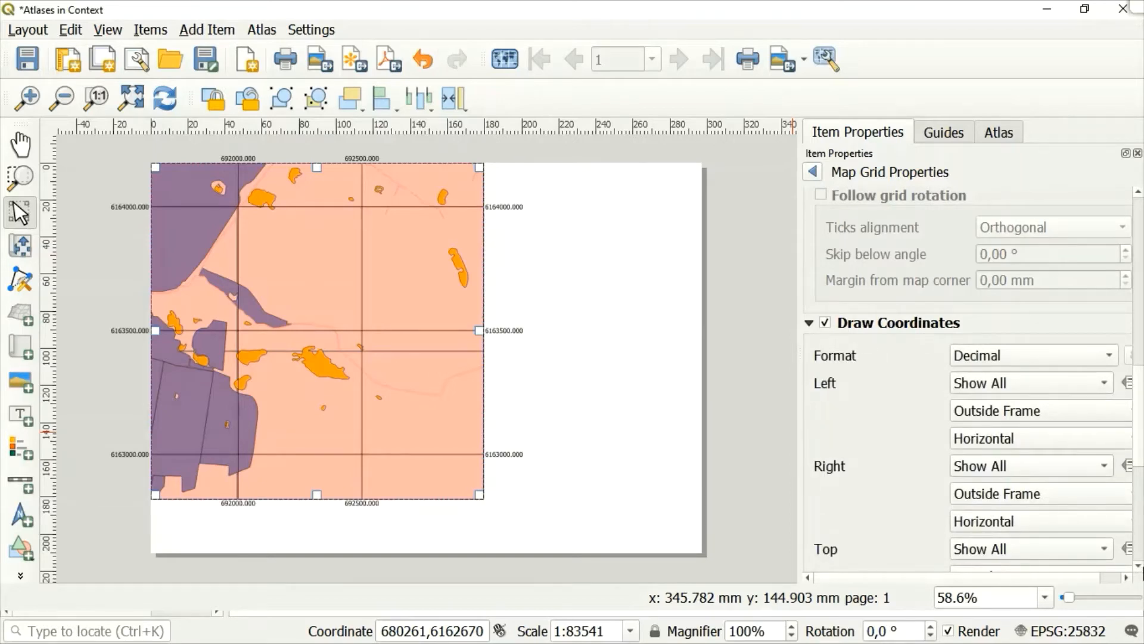
scroll(1143, 572, down, 1)
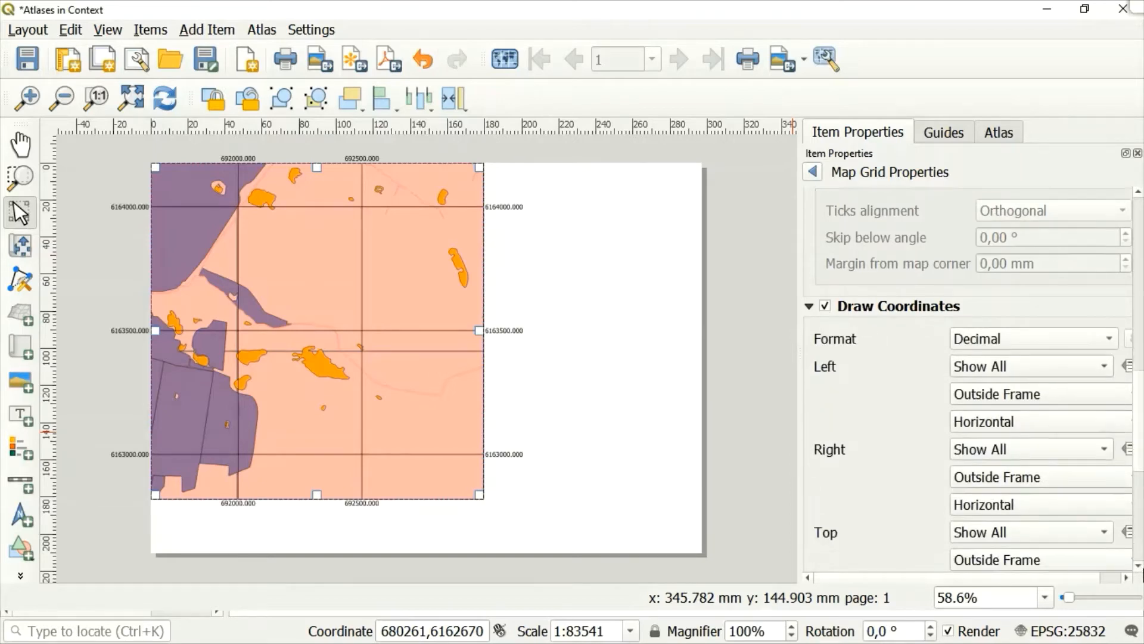
click(1075, 337)
click(1077, 340)
Set the orientation of the grid's left-side coordinates to Vertical Ascending.
scroll(1140, 566, down, 3)
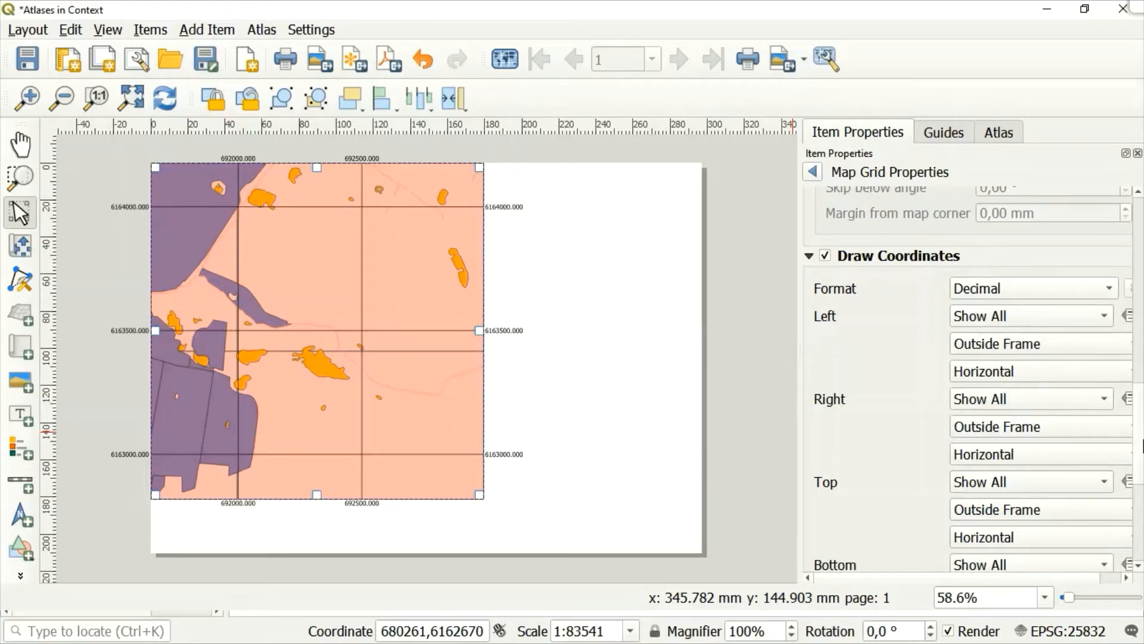
click(1095, 317)
click(1095, 317)
click(1053, 369)
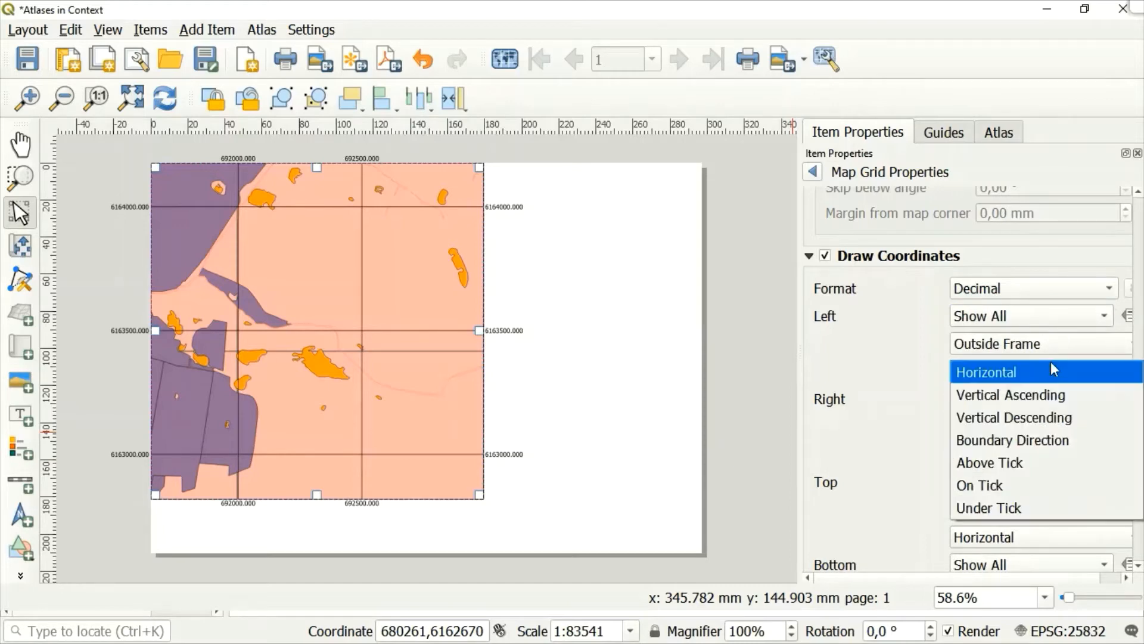
click(1012, 398)
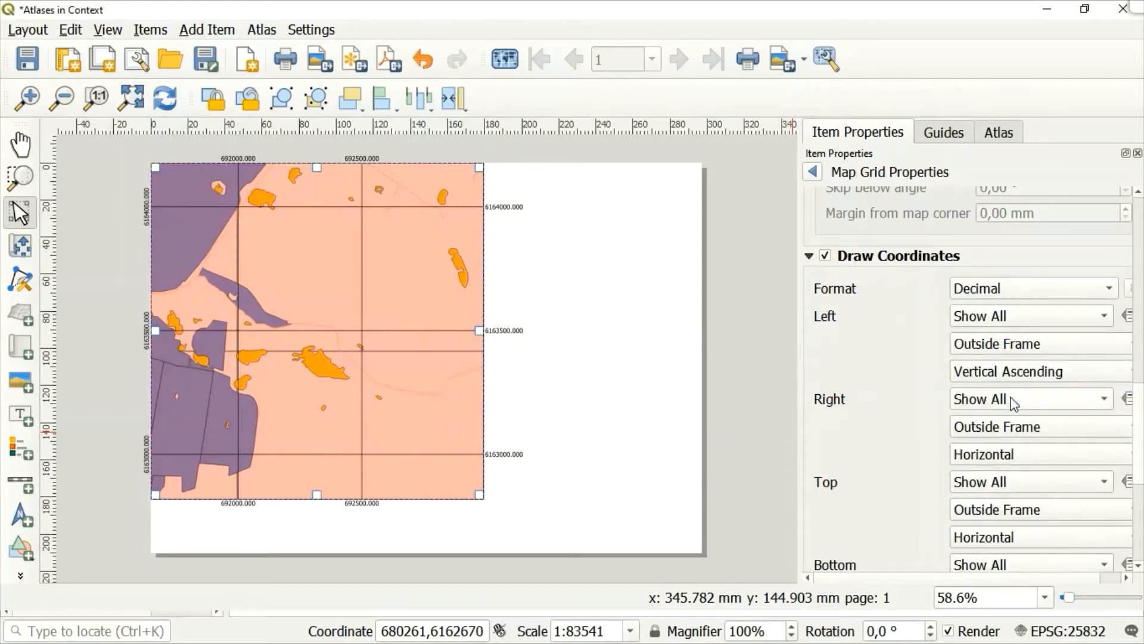
Disable the map grid's coordinates on the right side of the map frame.
click(1059, 405)
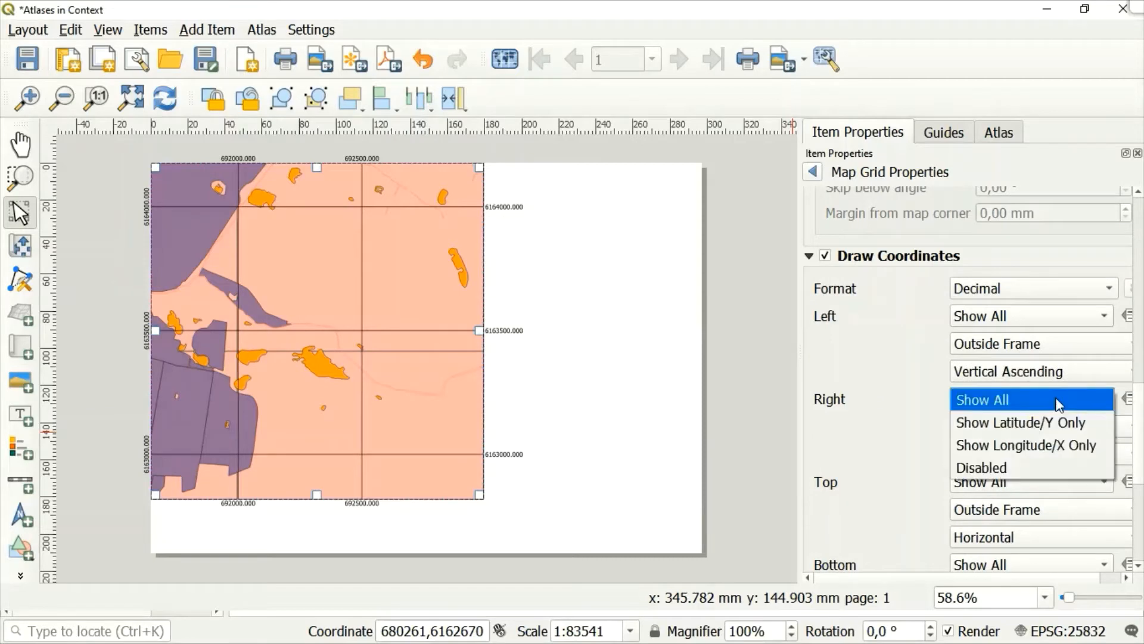
click(995, 447)
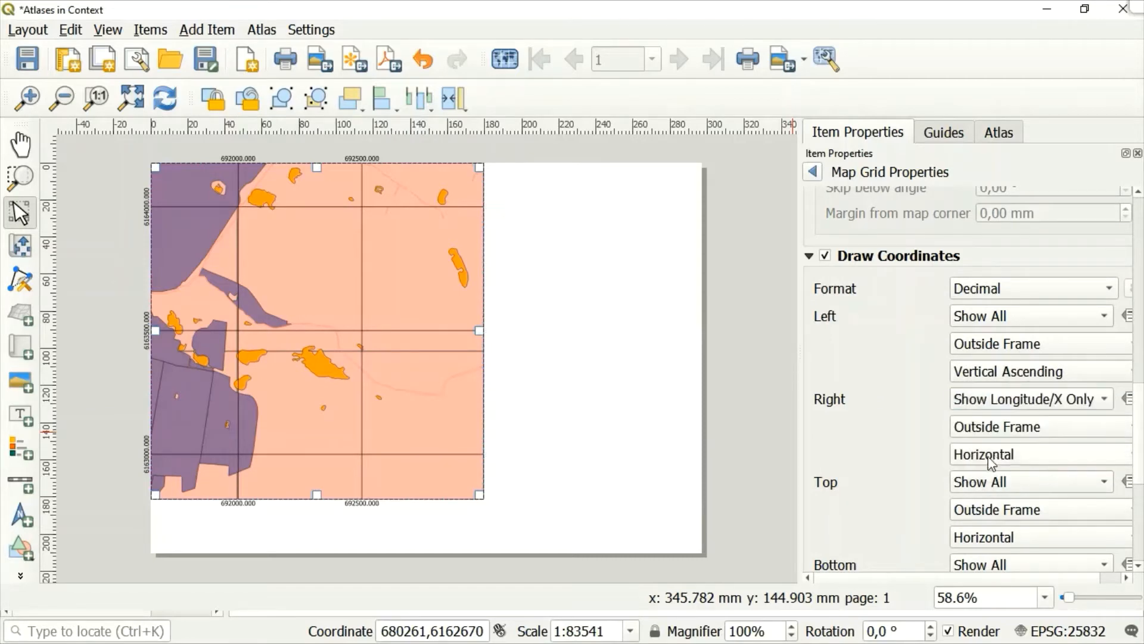
click(1042, 407)
click(995, 421)
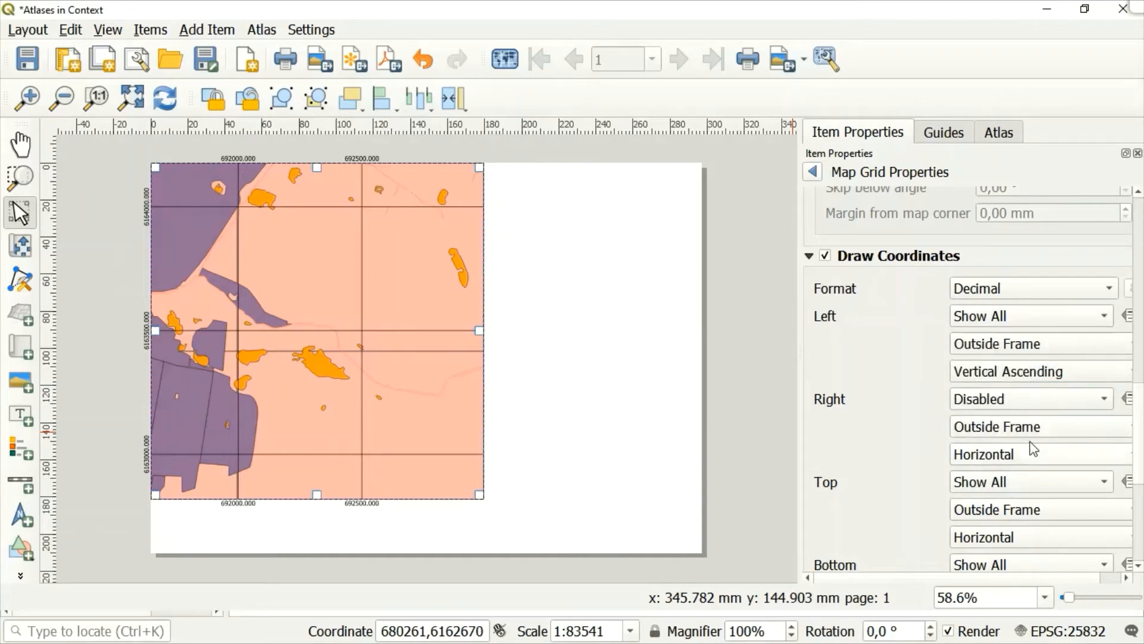
Set the orientation of the grid's top coordinates to Vertical Ascending, leaving them on Show All.
click(1009, 482)
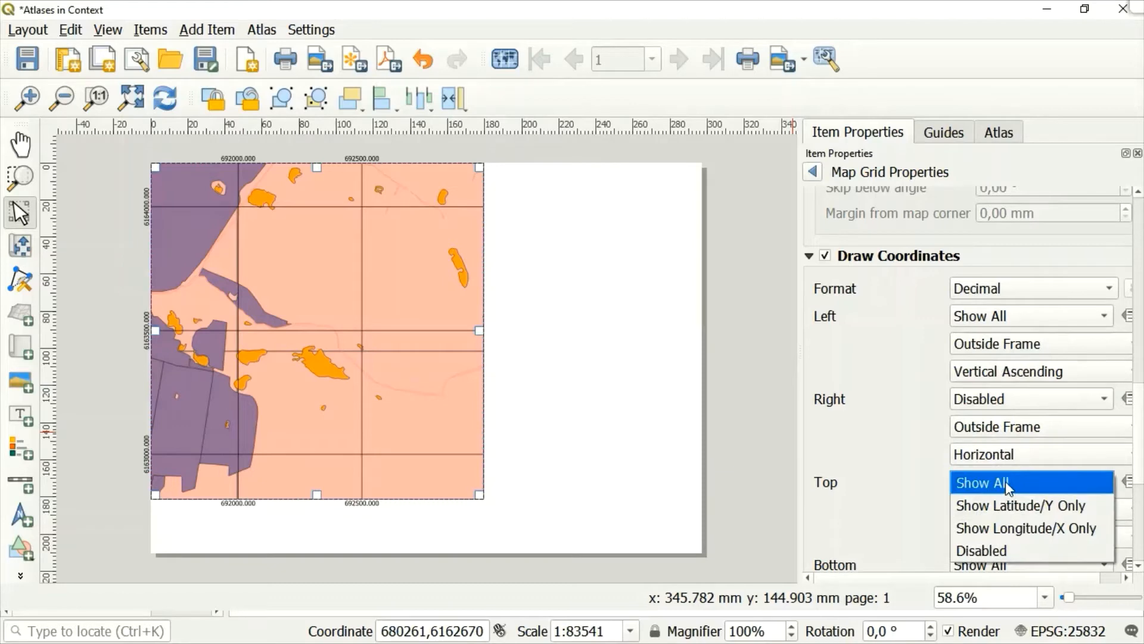
click(906, 529)
click(1006, 537)
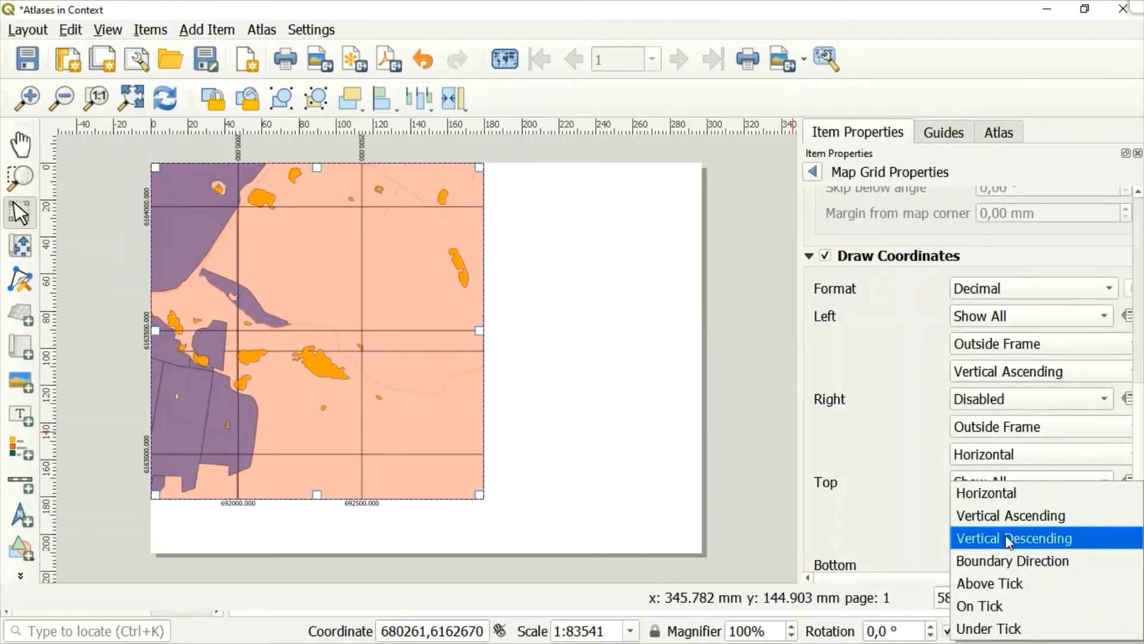
click(1006, 539)
click(1006, 537)
click(1032, 515)
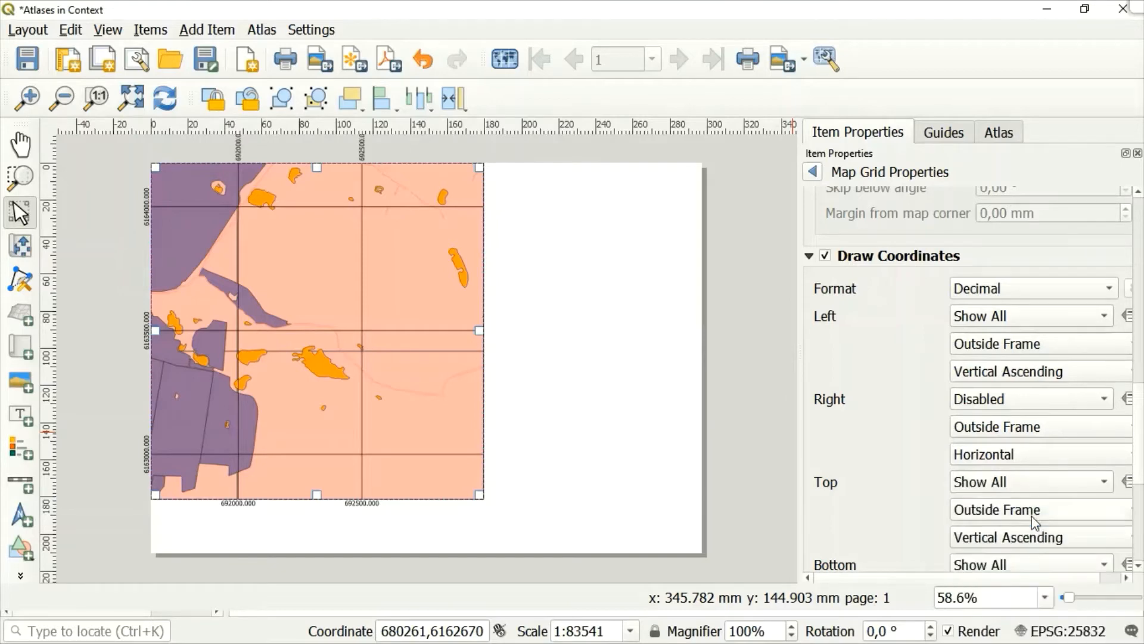
Disable the map grid's coordinates along the bottom of the map frame.
click(1138, 565)
click(1139, 565)
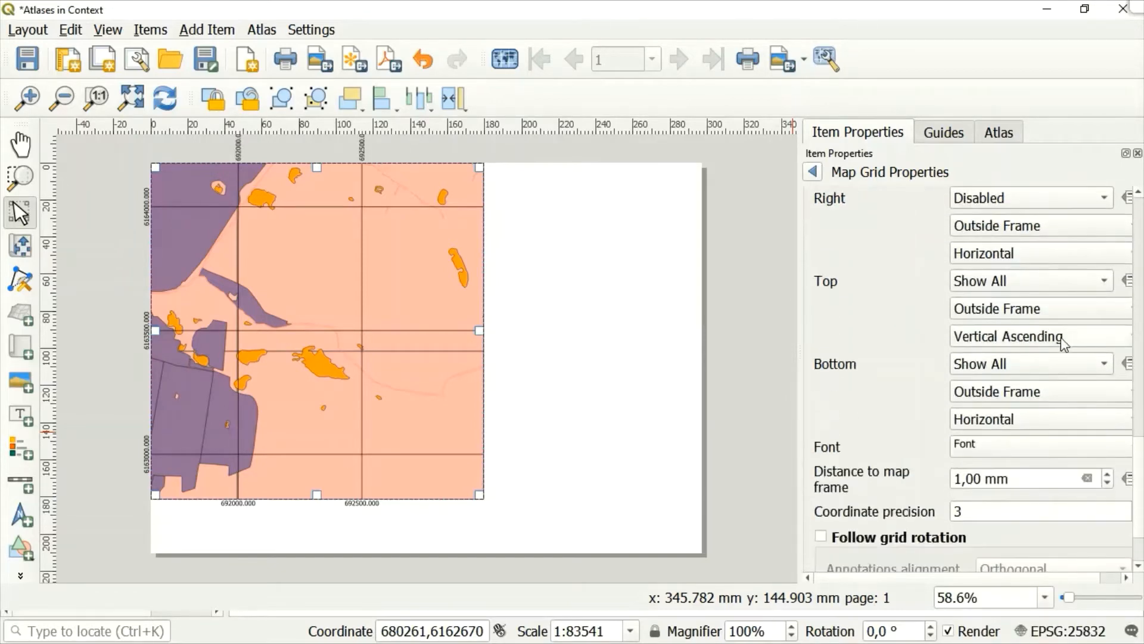
click(1036, 366)
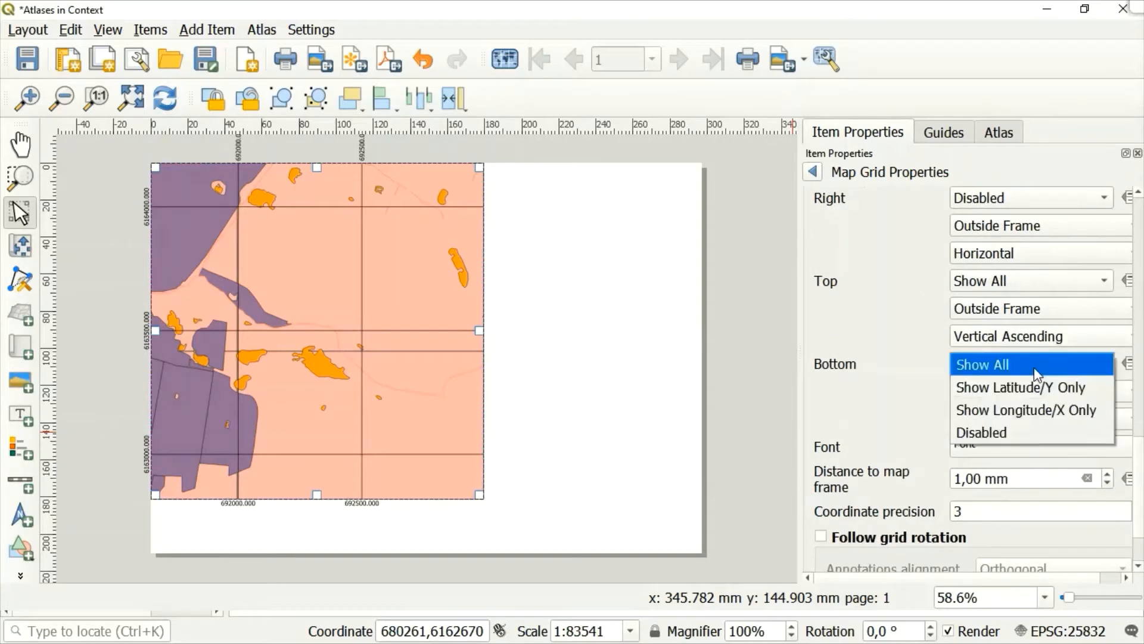
click(987, 433)
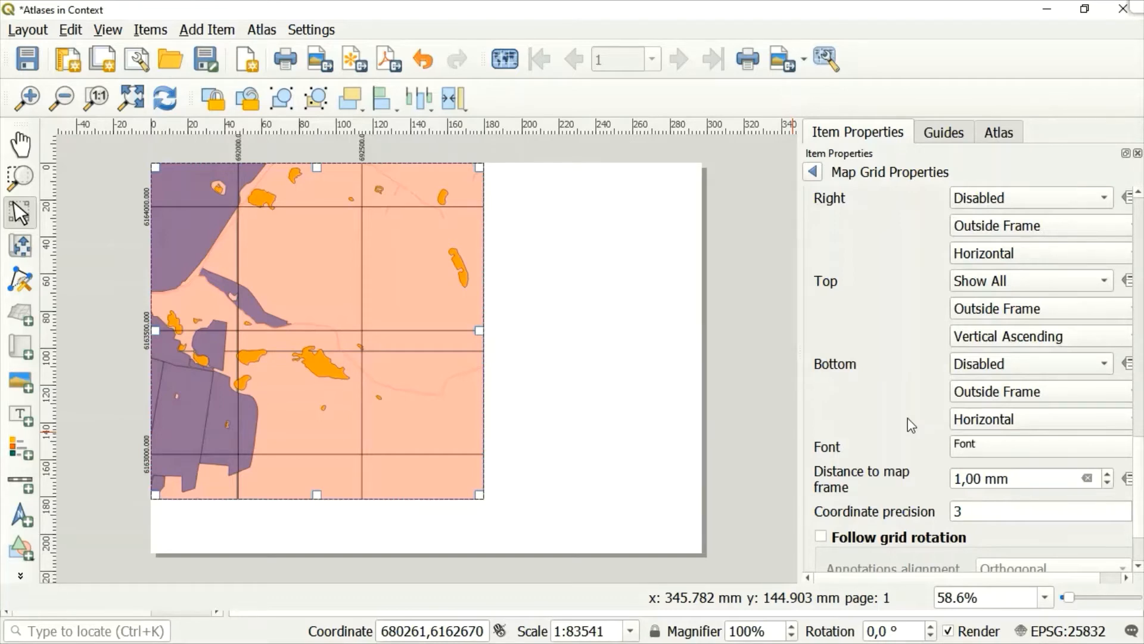
Change the font colour of the grid coordinates to the blue from the recent colours.
click(975, 438)
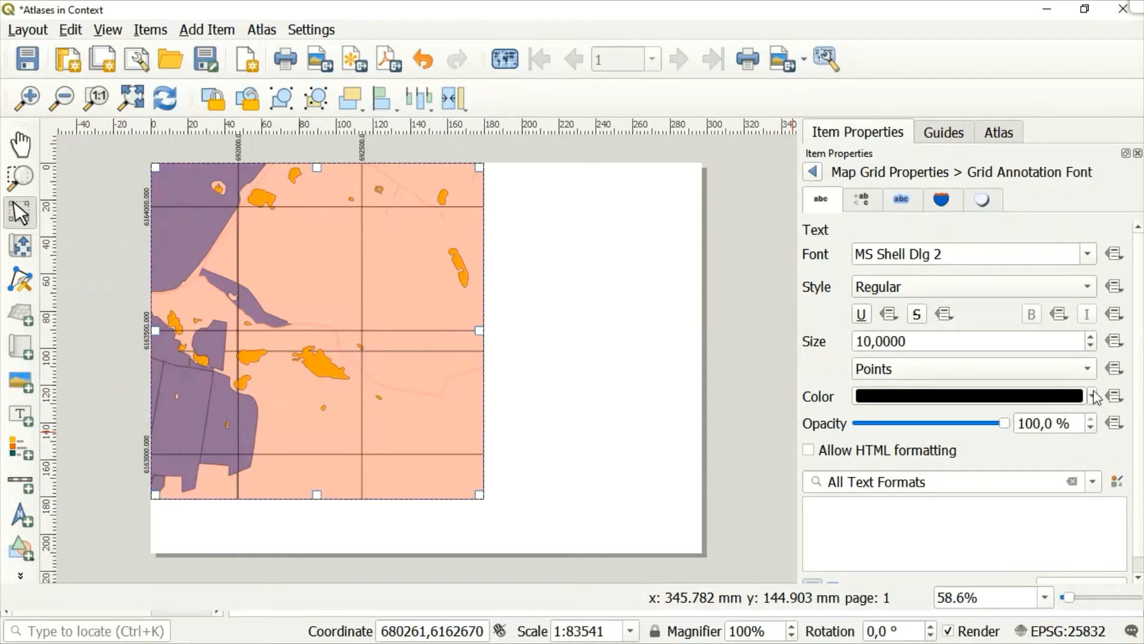
click(1091, 396)
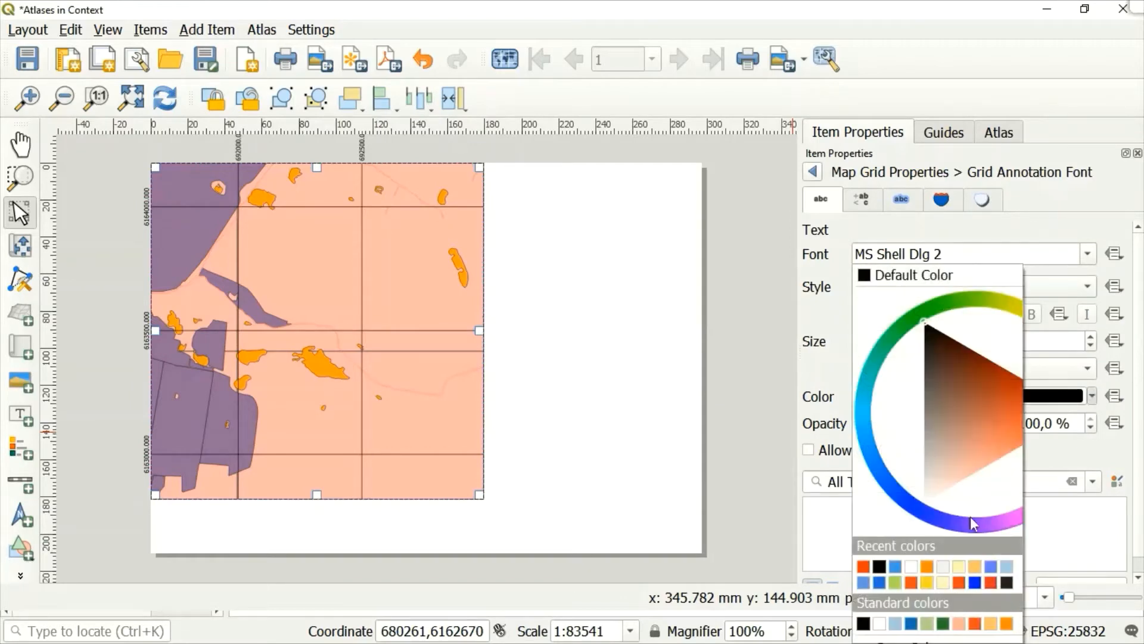
click(896, 568)
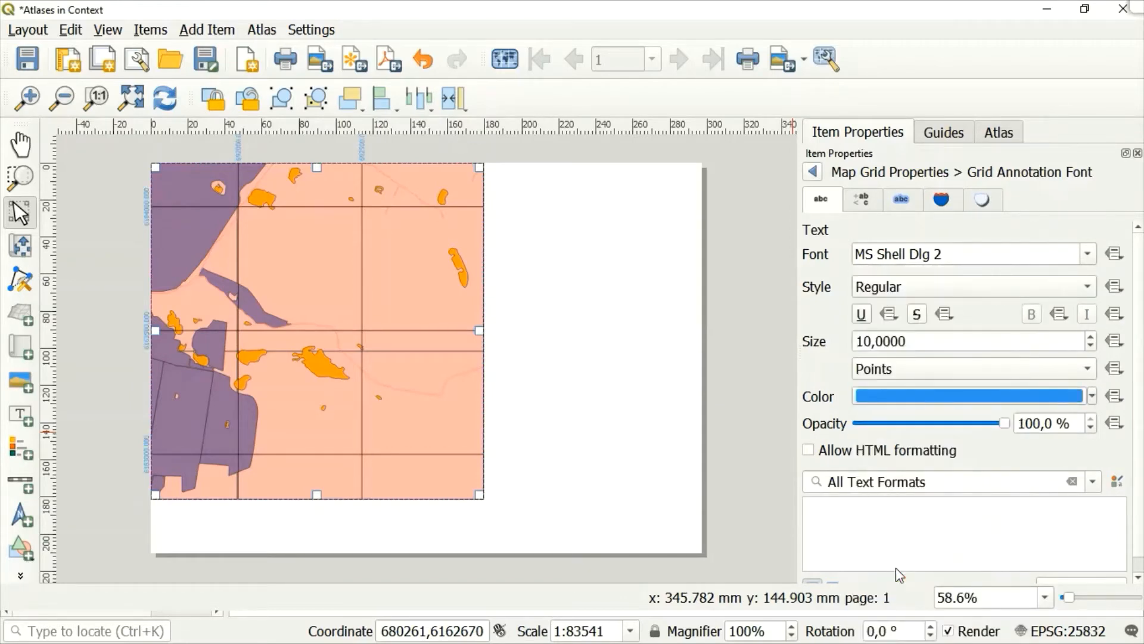
click(814, 172)
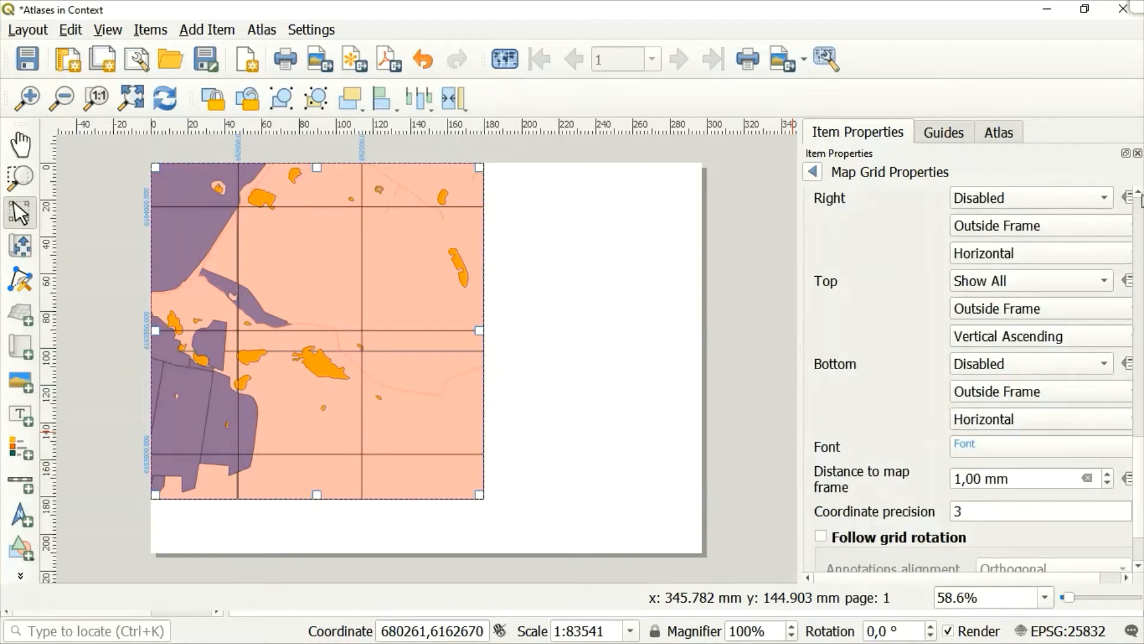
Colour Grid 1's line style with the same recent blue as its coordinates and return to the Map 1 properties.
scroll(1140, 197, up, 10)
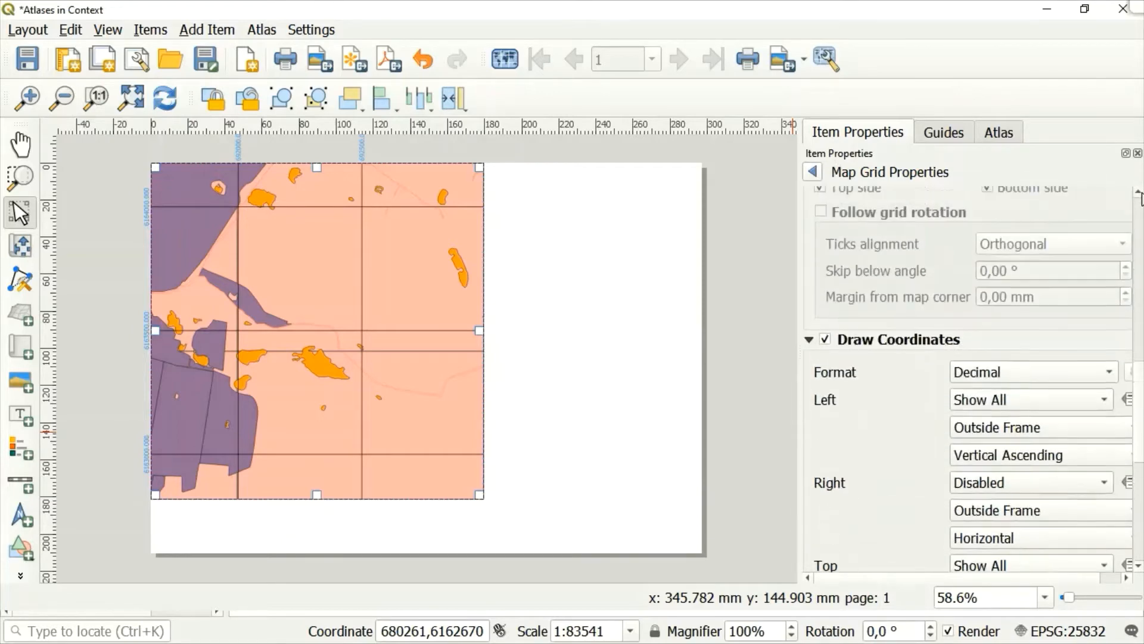
scroll(1139, 196, up, 8)
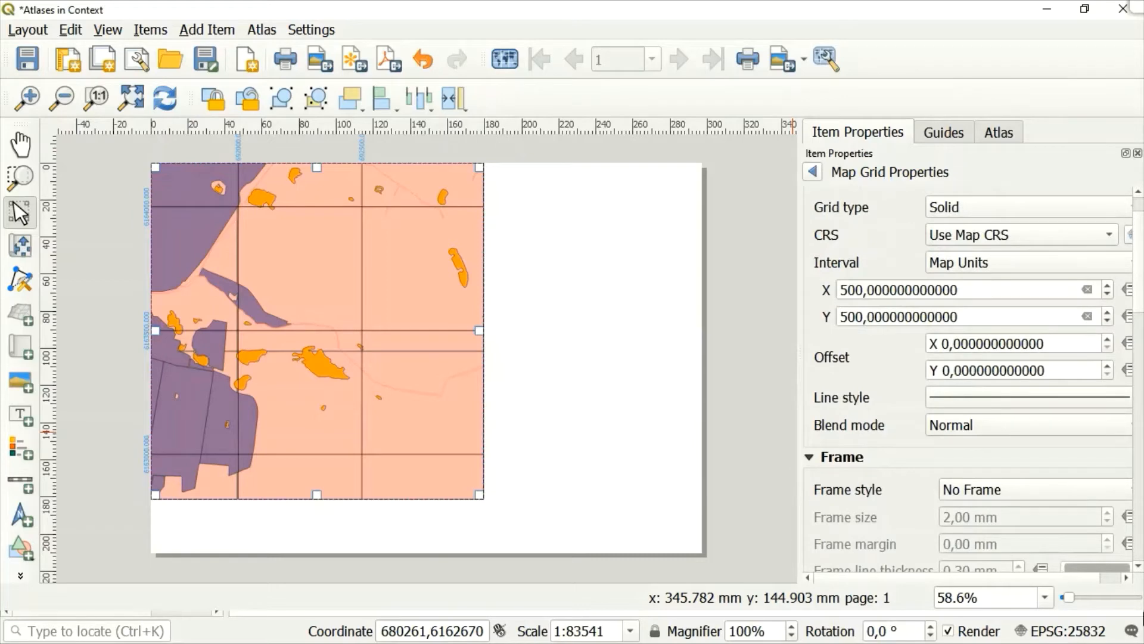
click(1126, 578)
click(1127, 578)
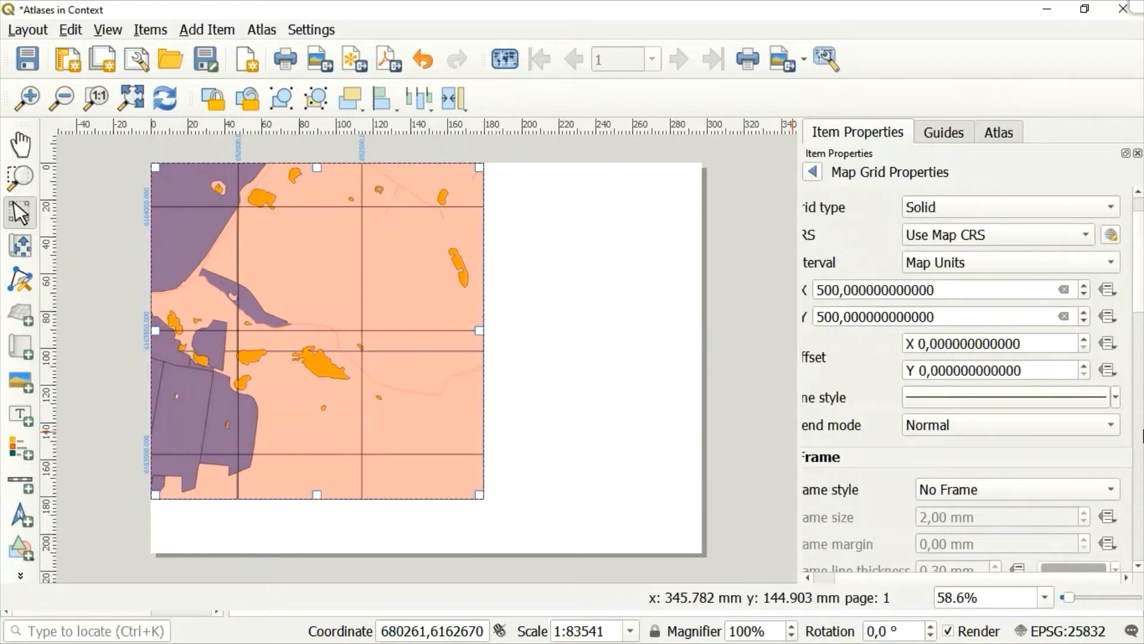
click(1116, 398)
click(1116, 400)
click(1116, 398)
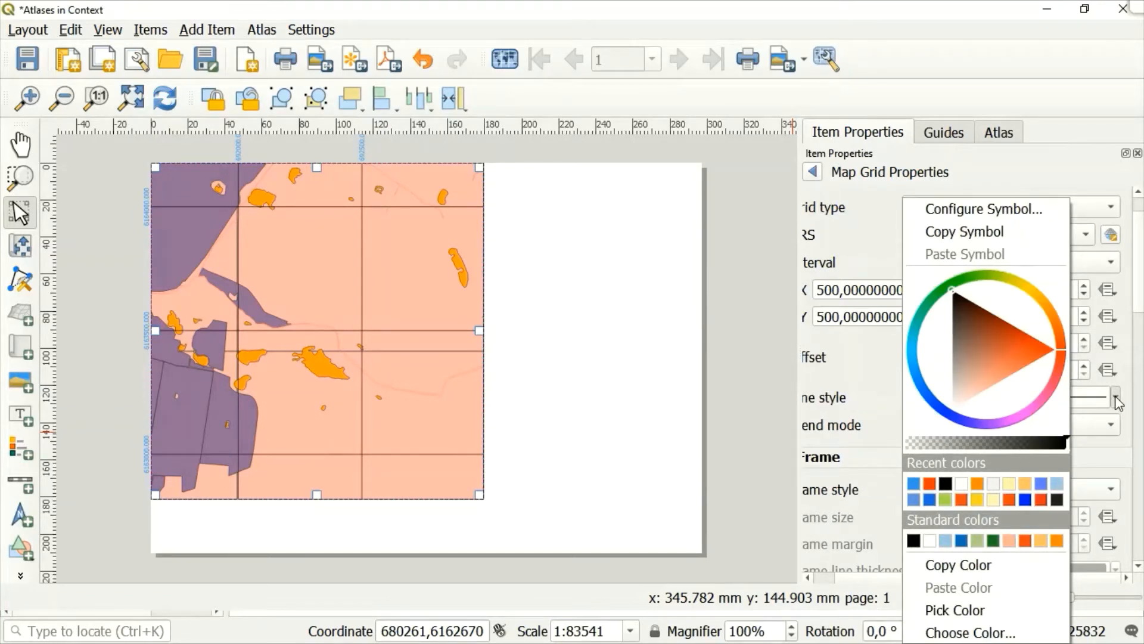
click(912, 484)
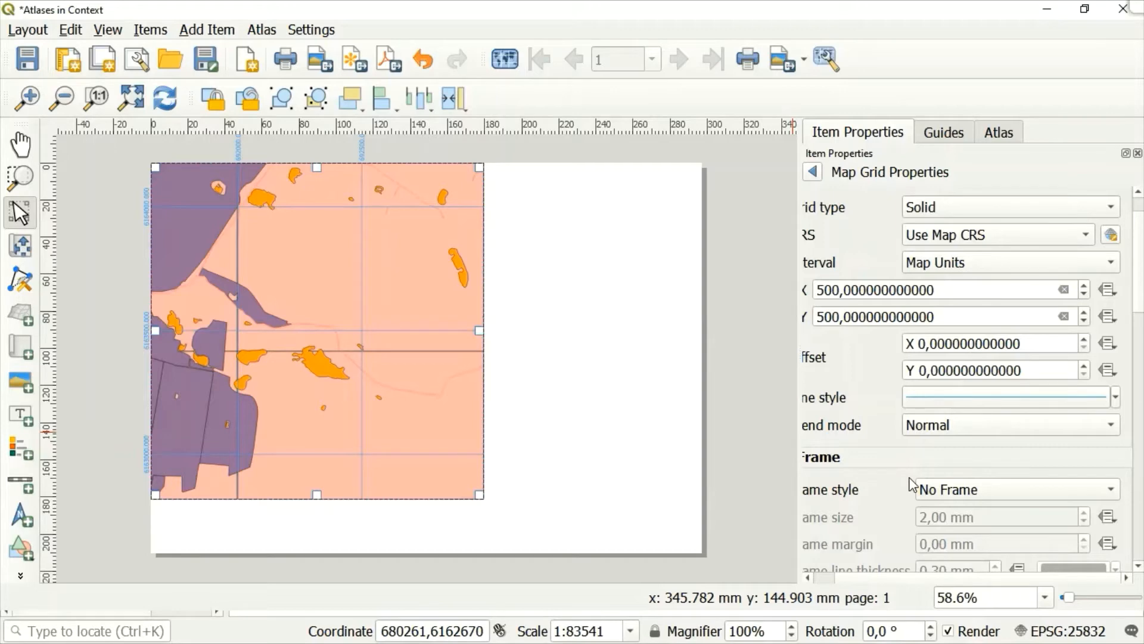
click(811, 174)
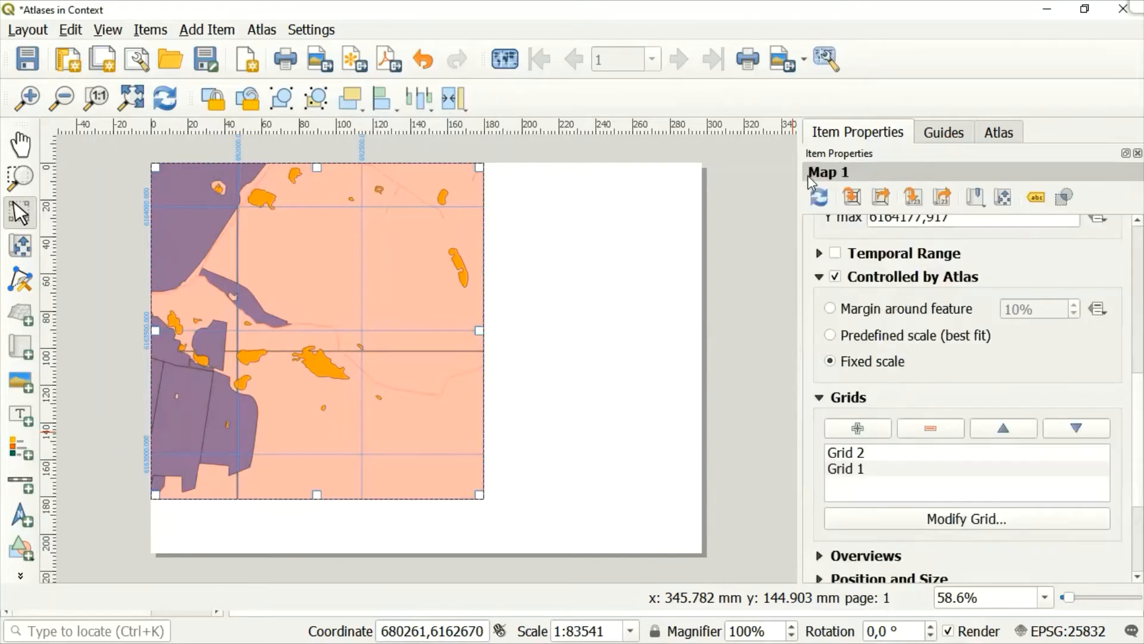
Open Grid 2 of Map 1 for modification.
click(847, 453)
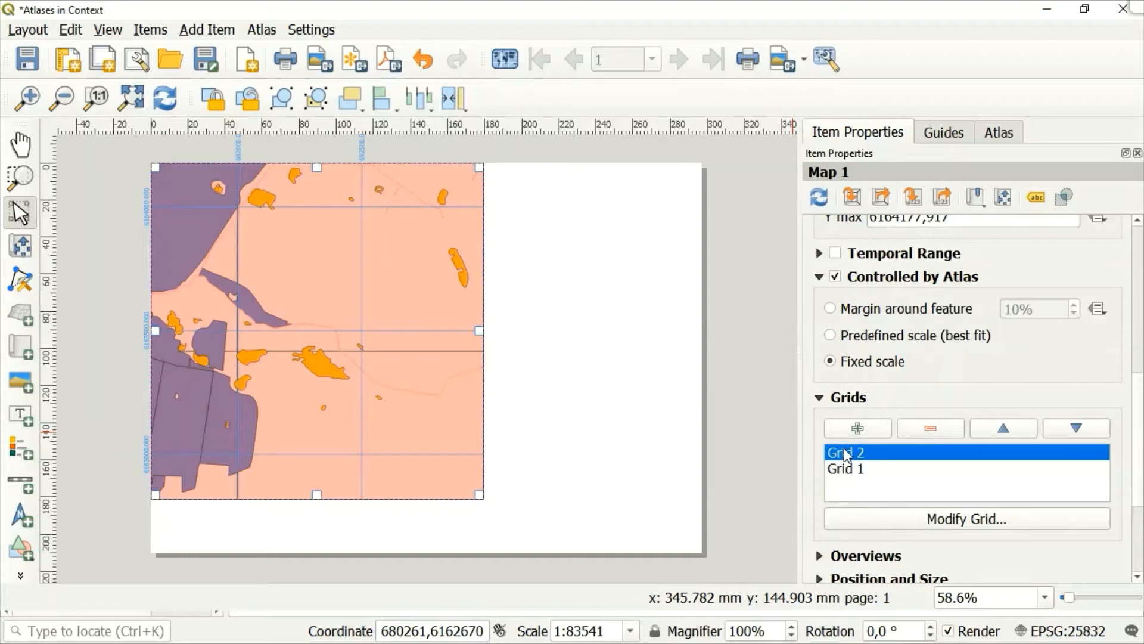
click(942, 522)
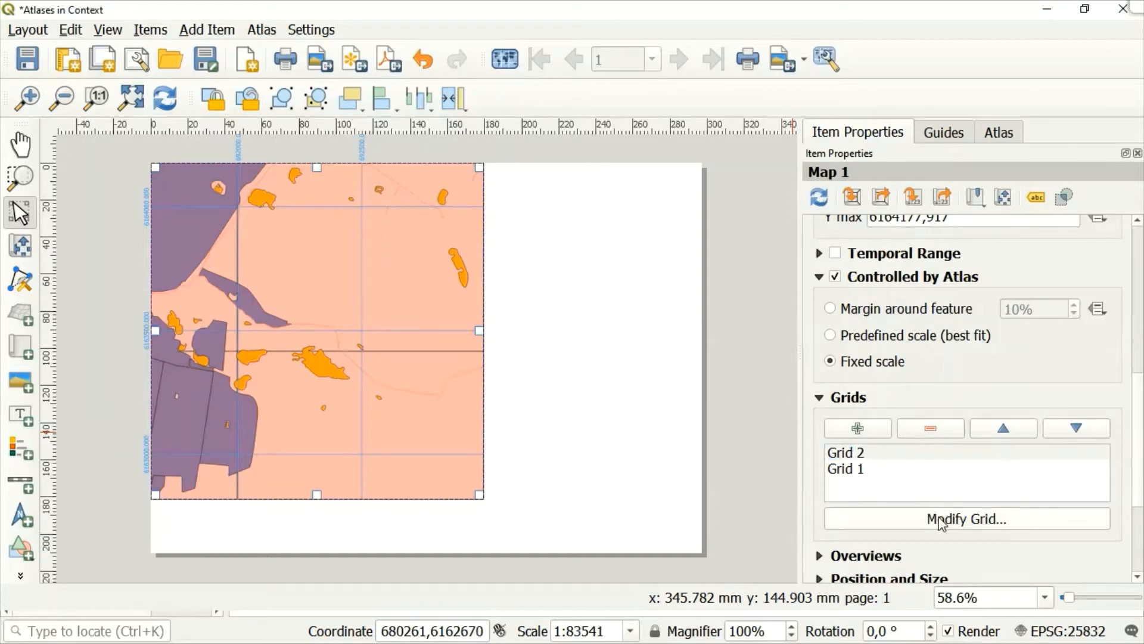
click(942, 522)
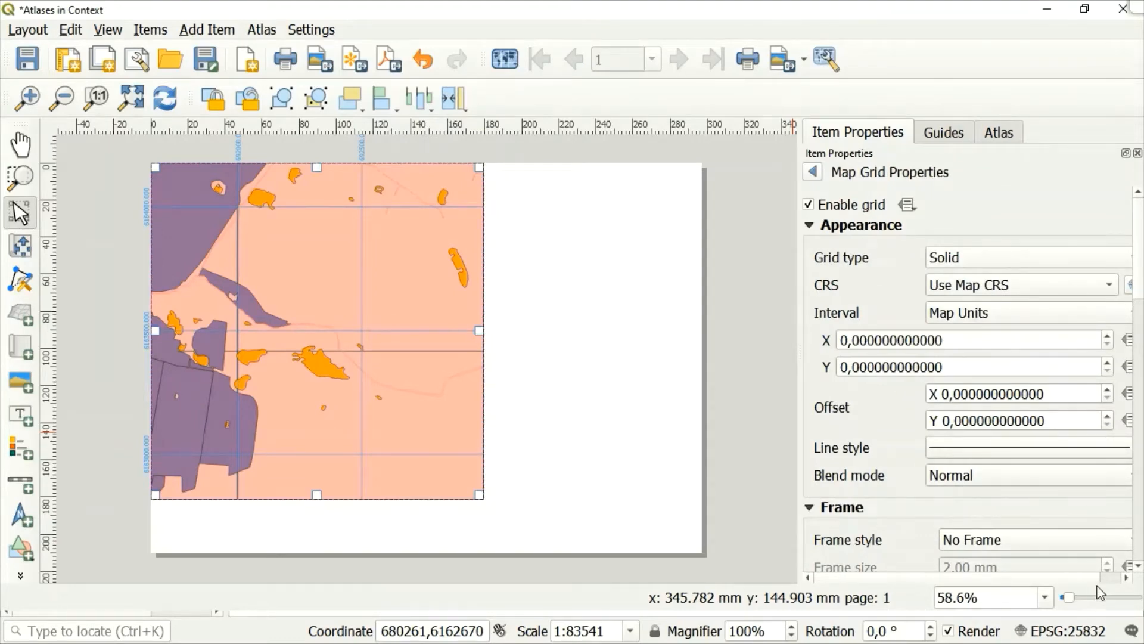
Set Grid 2's coordinate reference system to EPSG:4326 (WGS 84) instead of the map CRS.
click(1127, 576)
click(1126, 577)
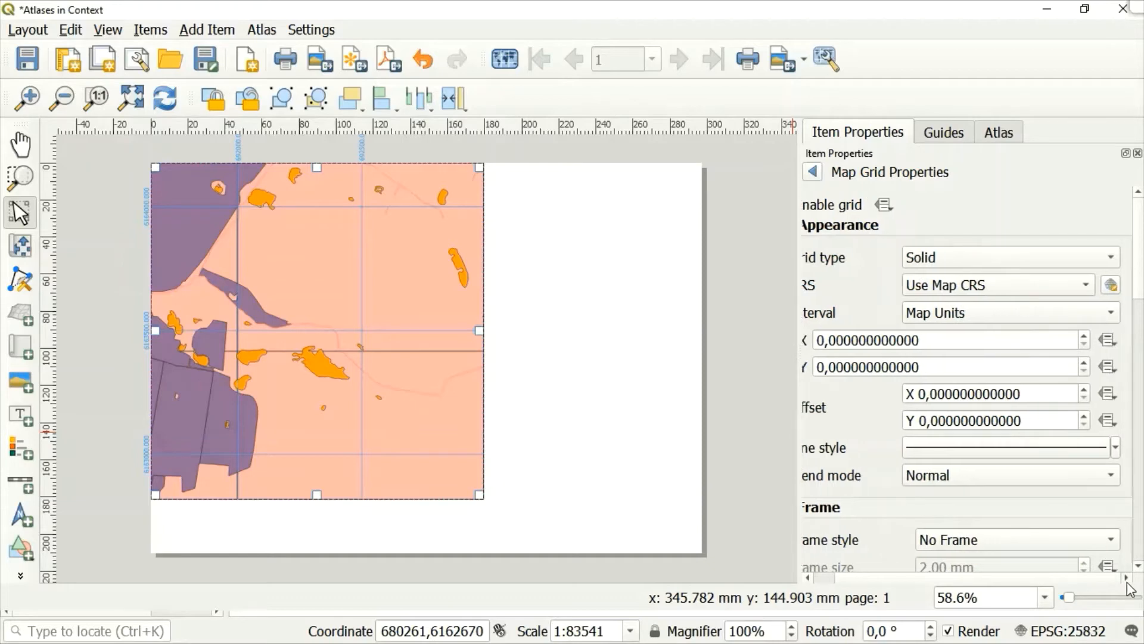
click(1114, 286)
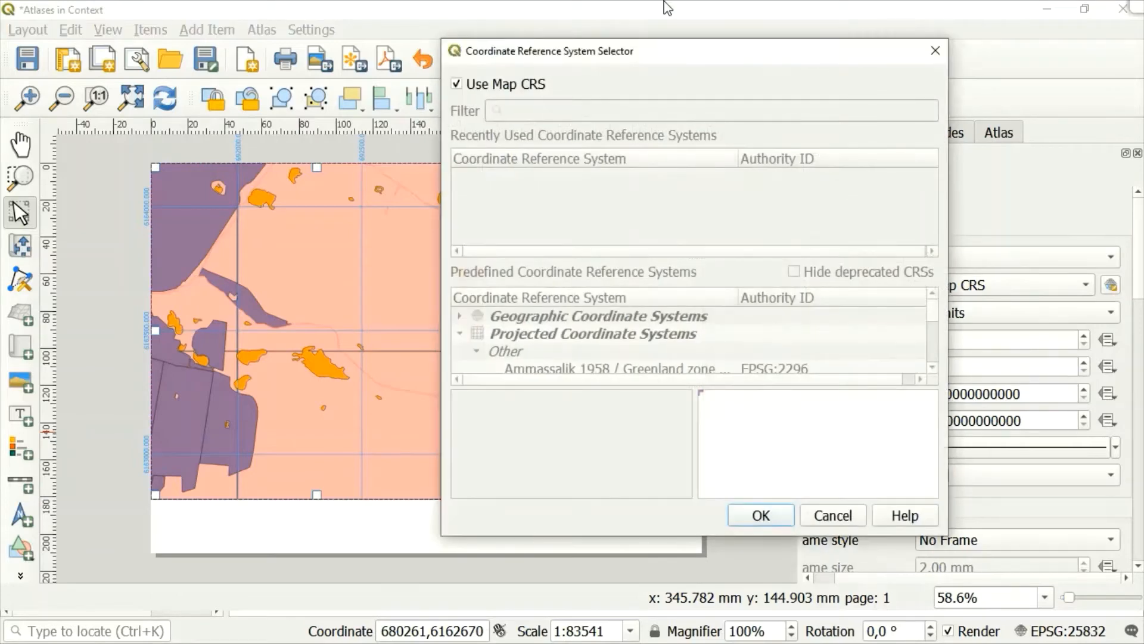
click(465, 84)
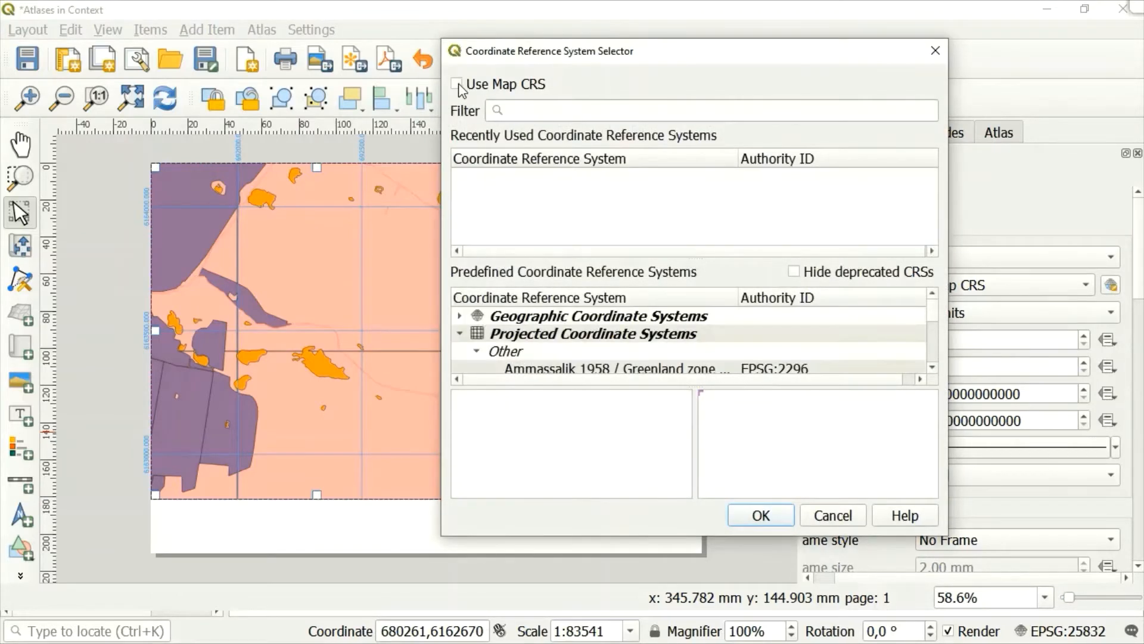
click(570, 107)
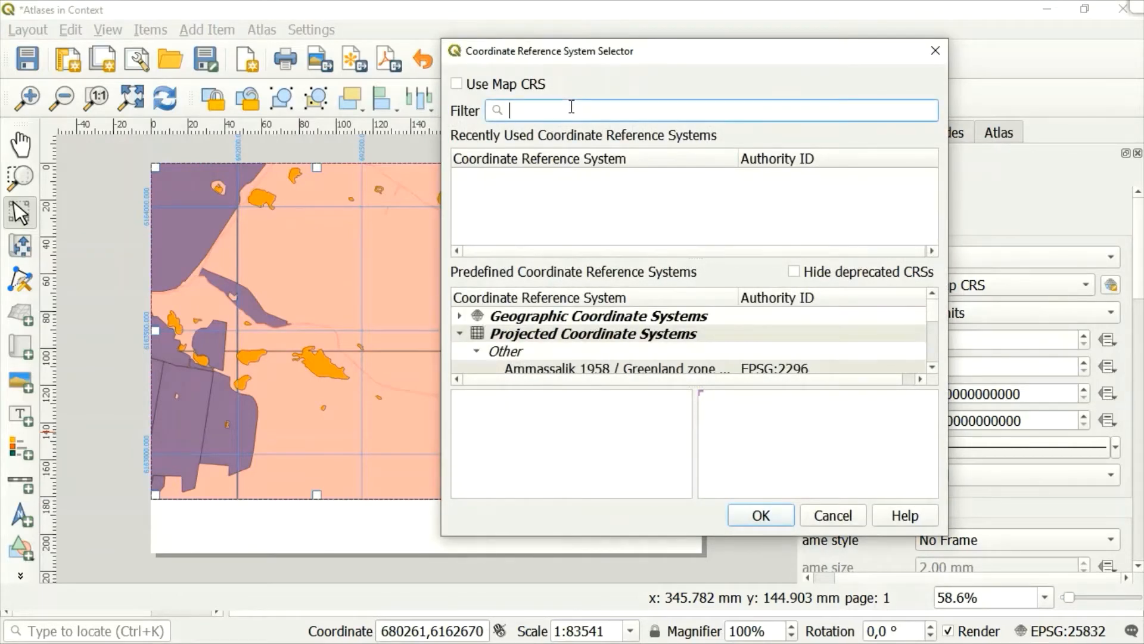
text(E)
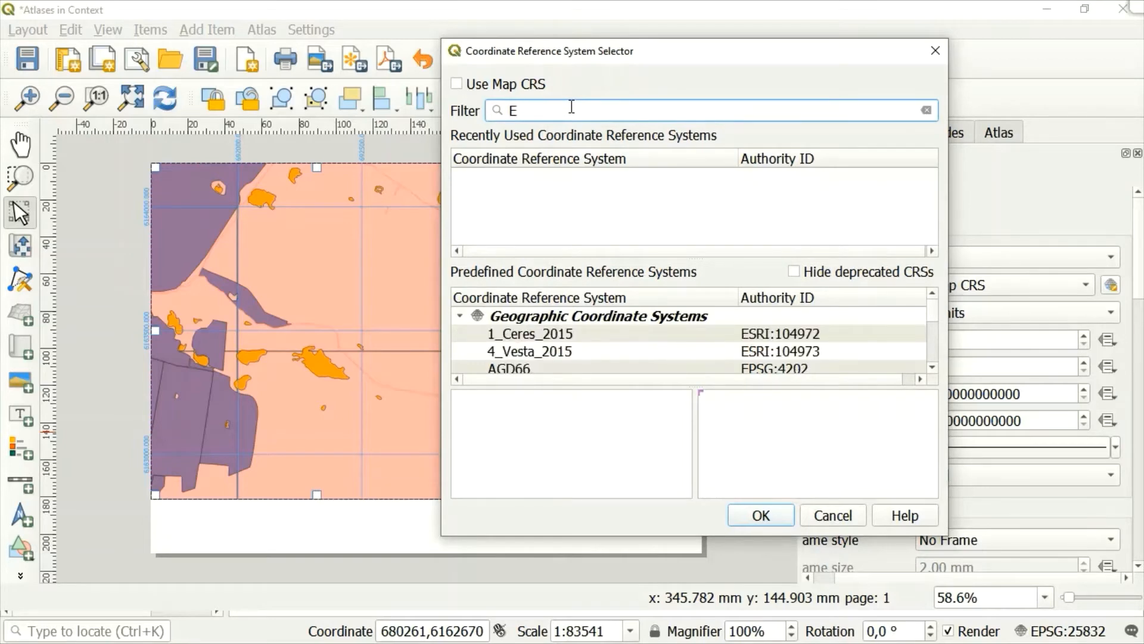
text(PSG:)
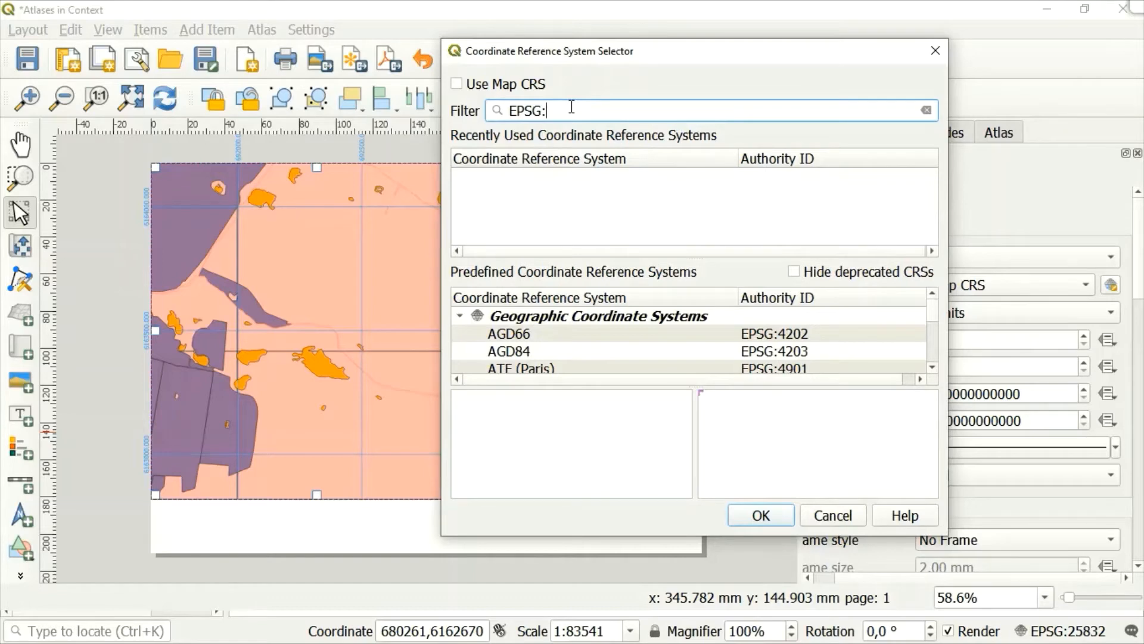
text(43)
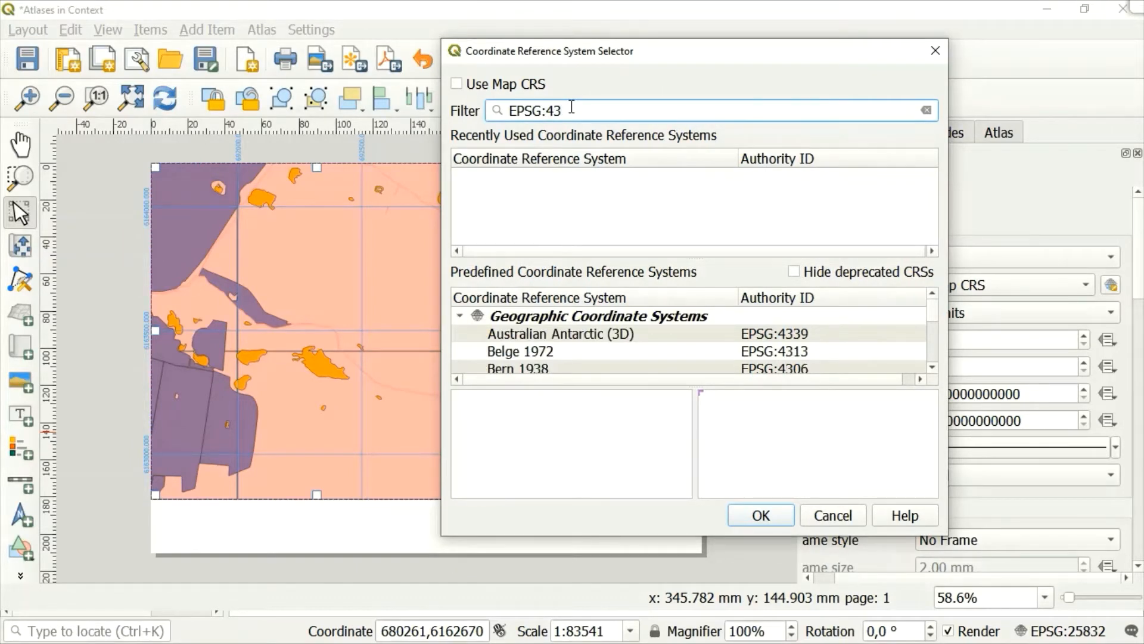
text(26)
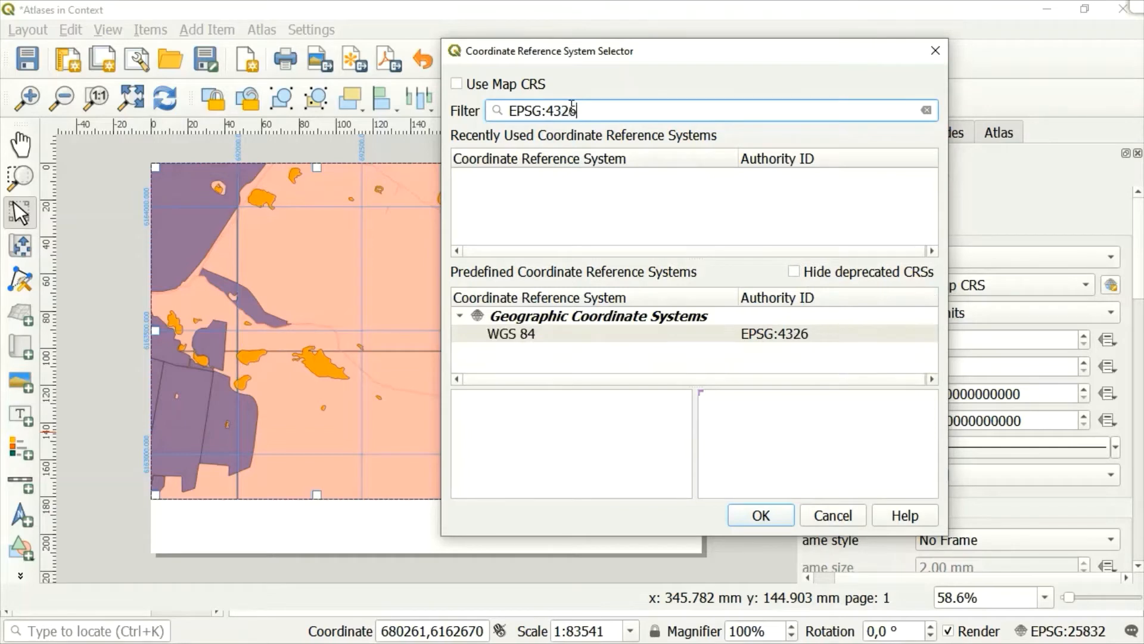
click(527, 334)
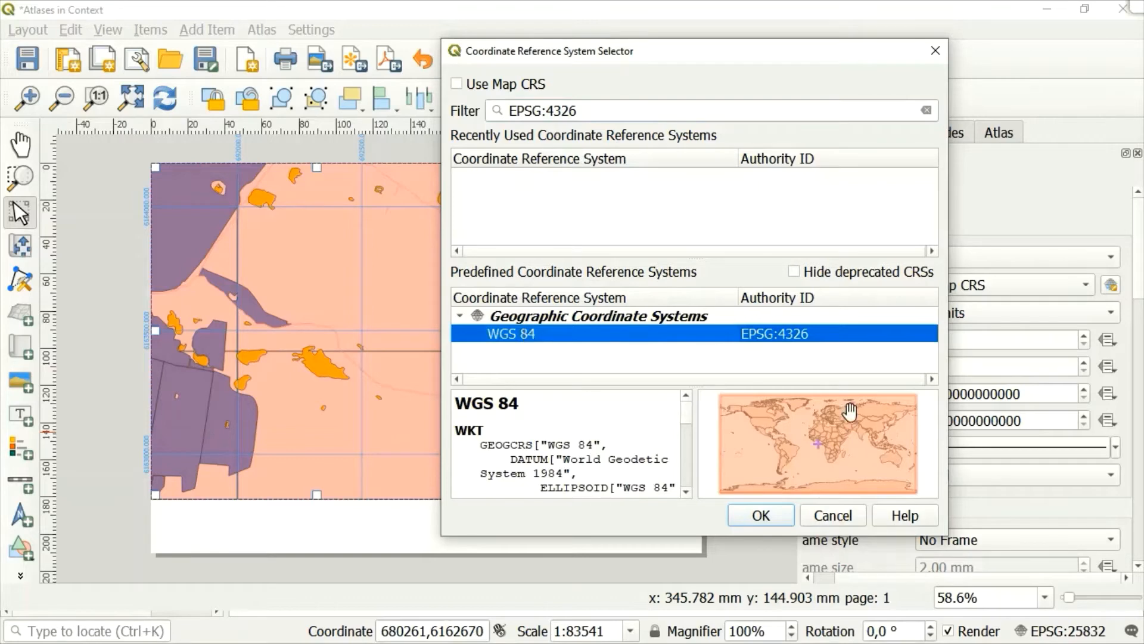
click(773, 516)
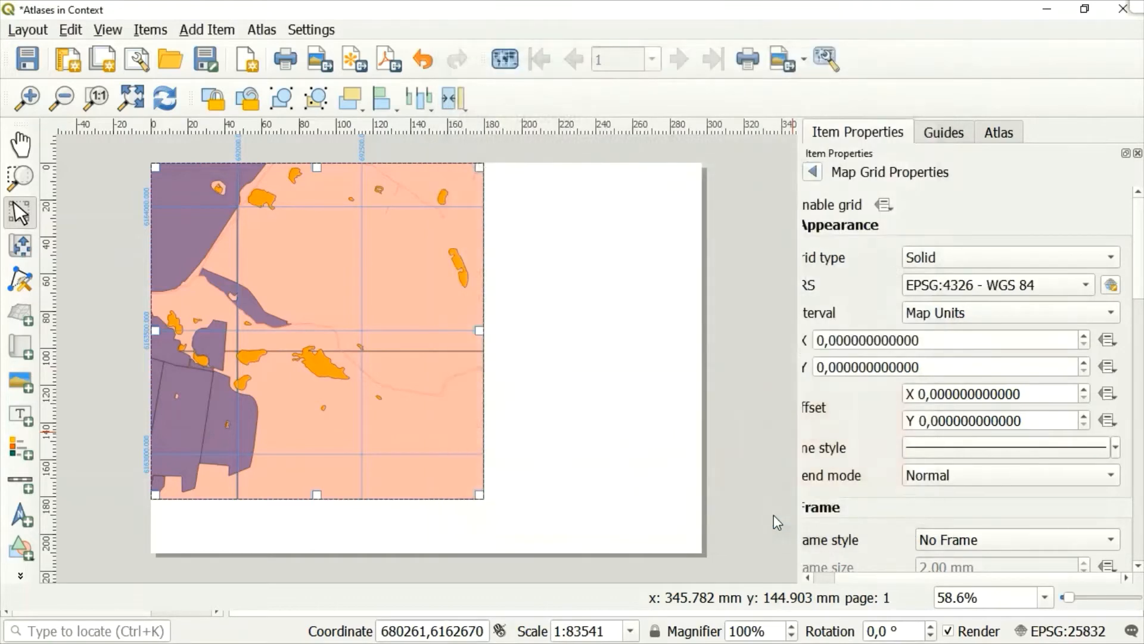
Set Grid 2's X interval to 0.008 map units.
click(807, 577)
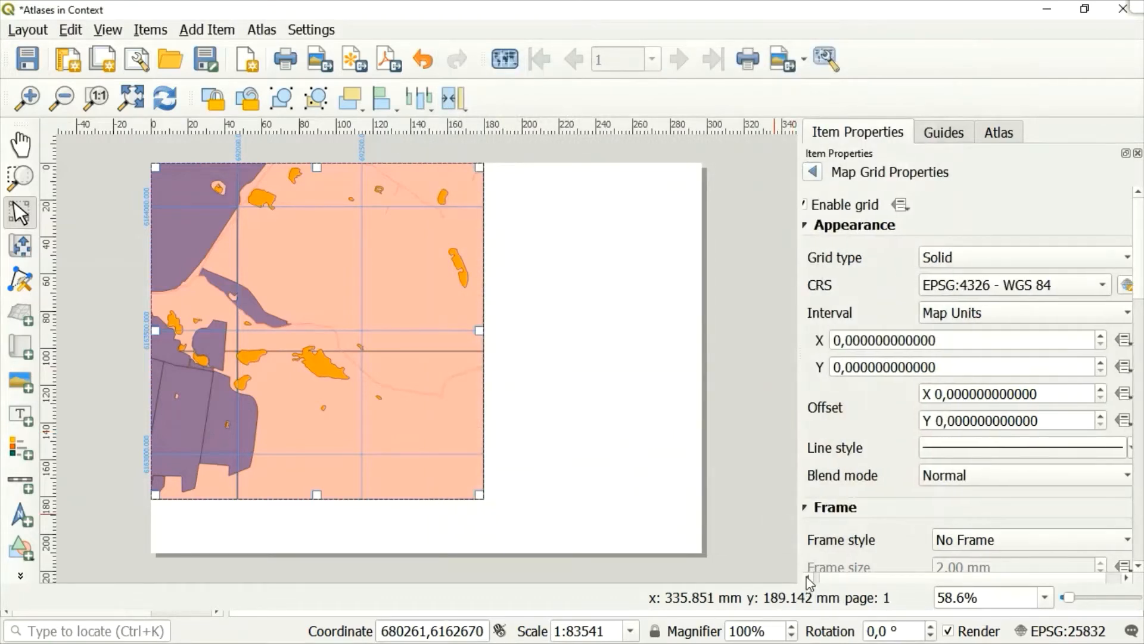
click(807, 577)
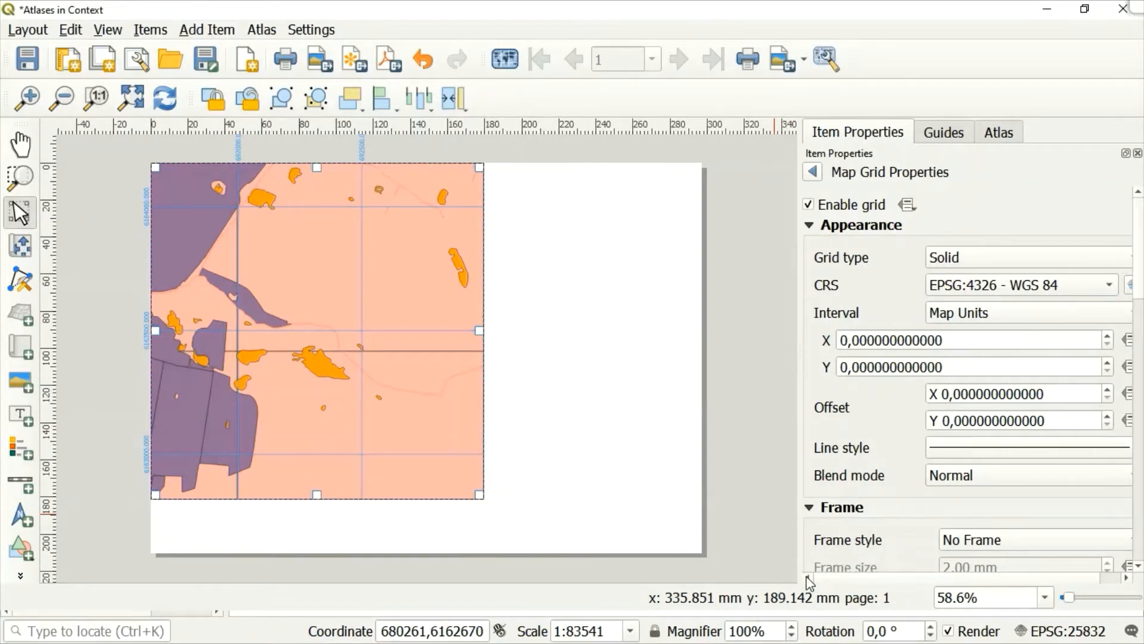
click(964, 337)
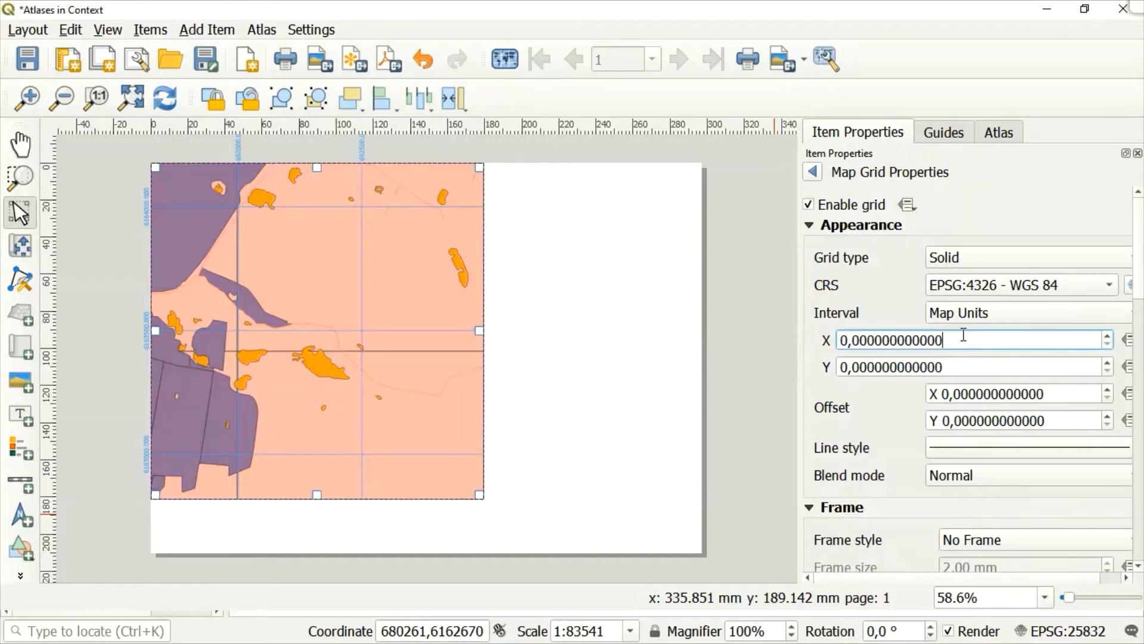
key(BackSpace)
key(BackSpace)
key(BackSpace)
key(BackSpace)
key(BackSpace)
key(BackSpace)
key(BackSpace)
key(BackSpace)
key(BackSpace)
key(BackSpace)
key(BackSpace)
key(BackSpace)
key(BackSpace)
key(BackSpace)
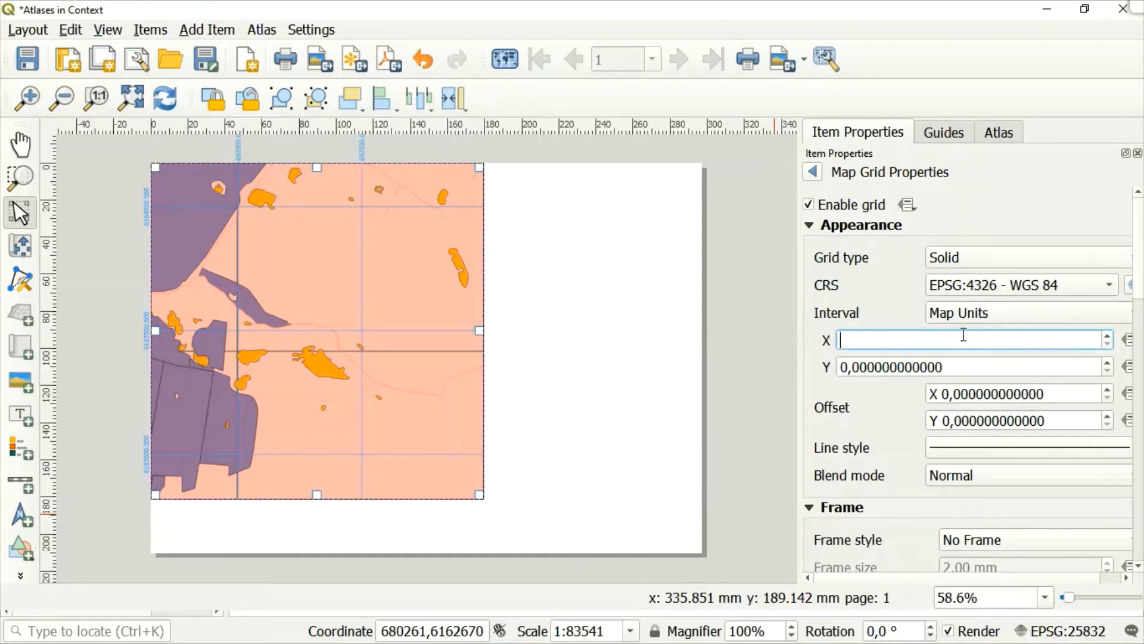
text(0.0)
text(0)
text(8)
Set Grid 2's Y interval to 0.008 map units.
click(958, 370)
key(BackSpace)
key(BackSpace)
key(BackSpace)
key(BackSpace)
key(BackSpace)
key(BackSpace)
key(BackSpace)
key(BackSpace)
key(BackSpace)
key(BackSpace)
key(BackSpace)
key(BackSpace)
key(BackSpace)
key(BackSpace)
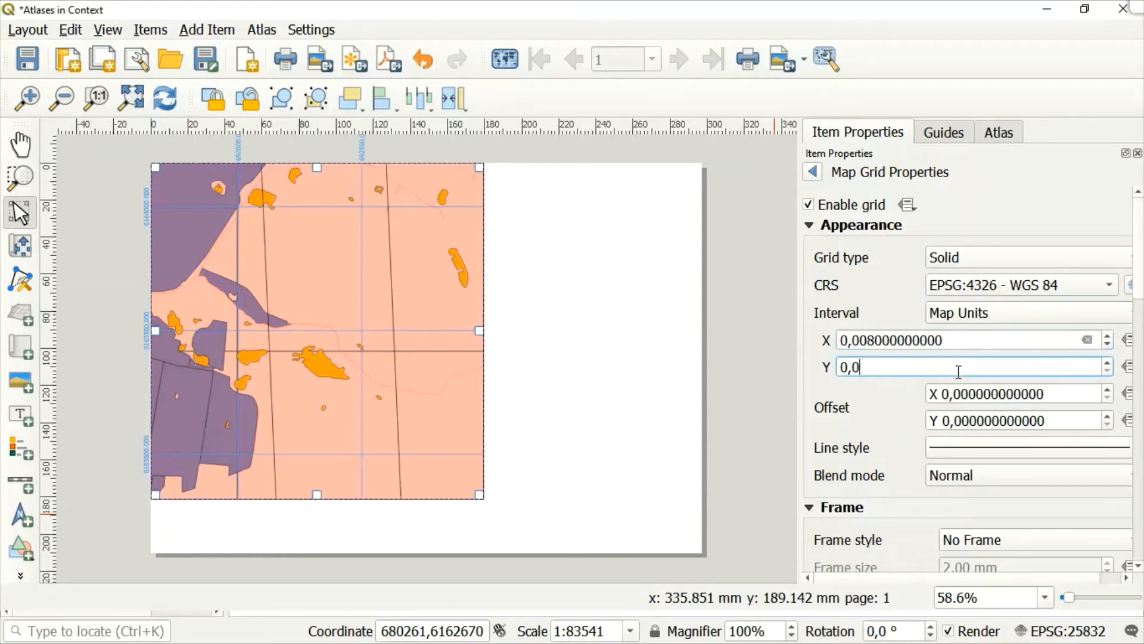
text(0.008)
key(Return)
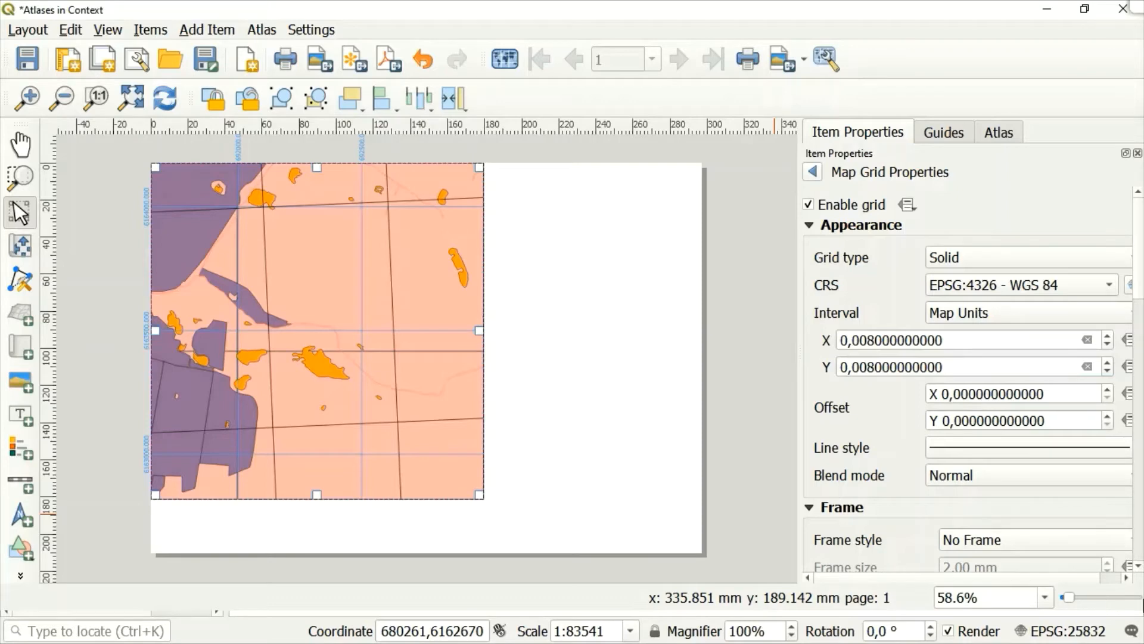
Enable coordinate drawing for Grid 2 in Decimal format and disable the coordinates on the map's left side.
drag(1139, 568, 1138, 567)
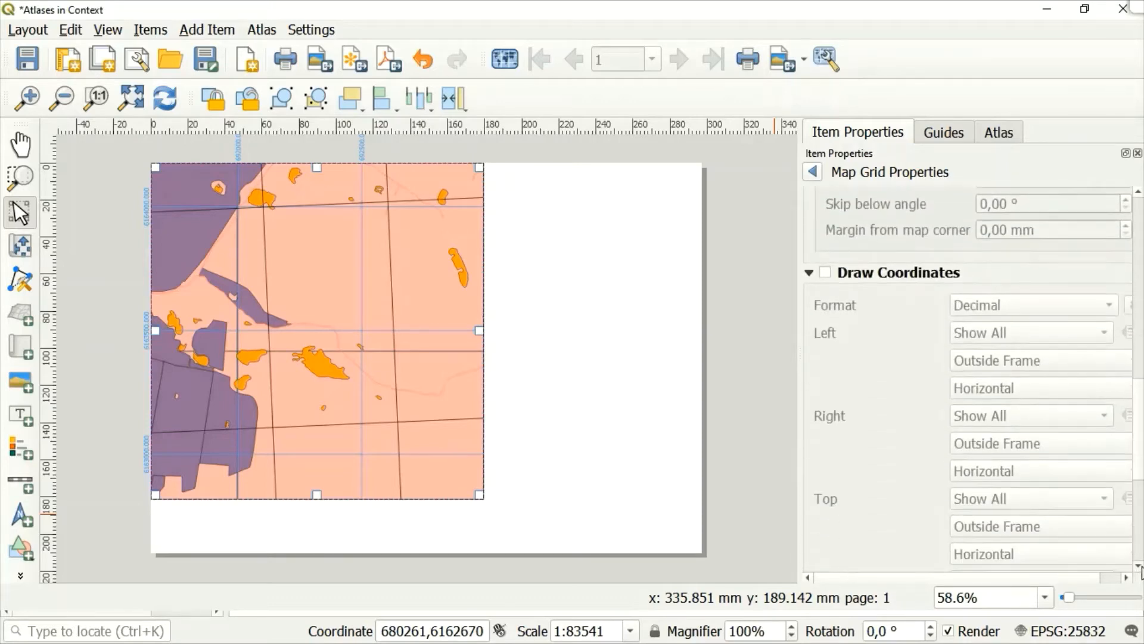
click(827, 273)
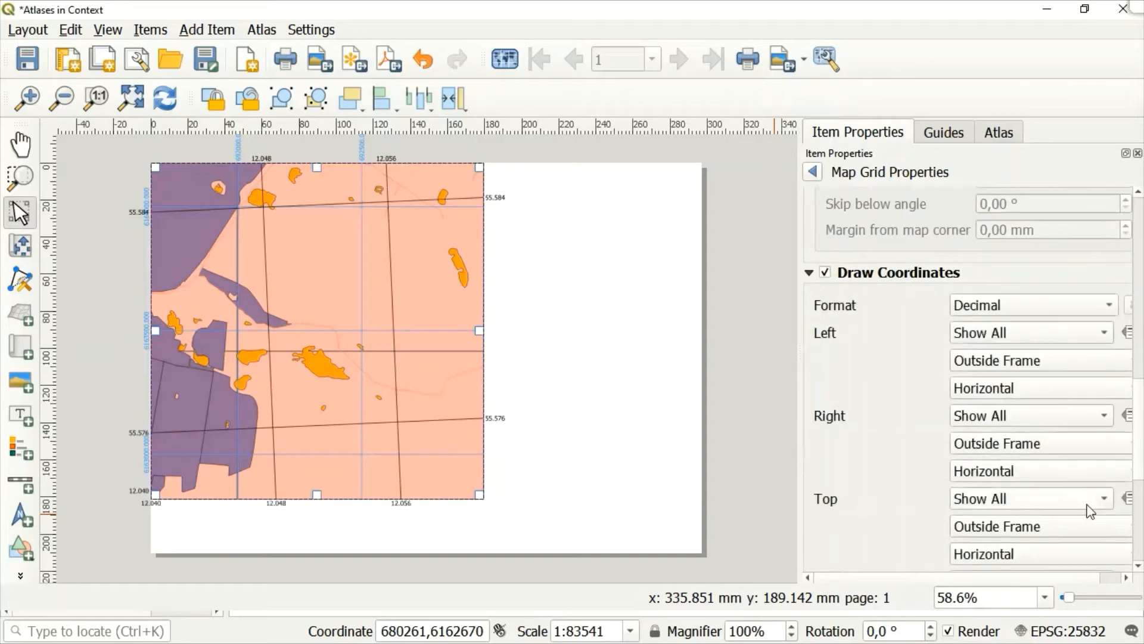
click(1139, 568)
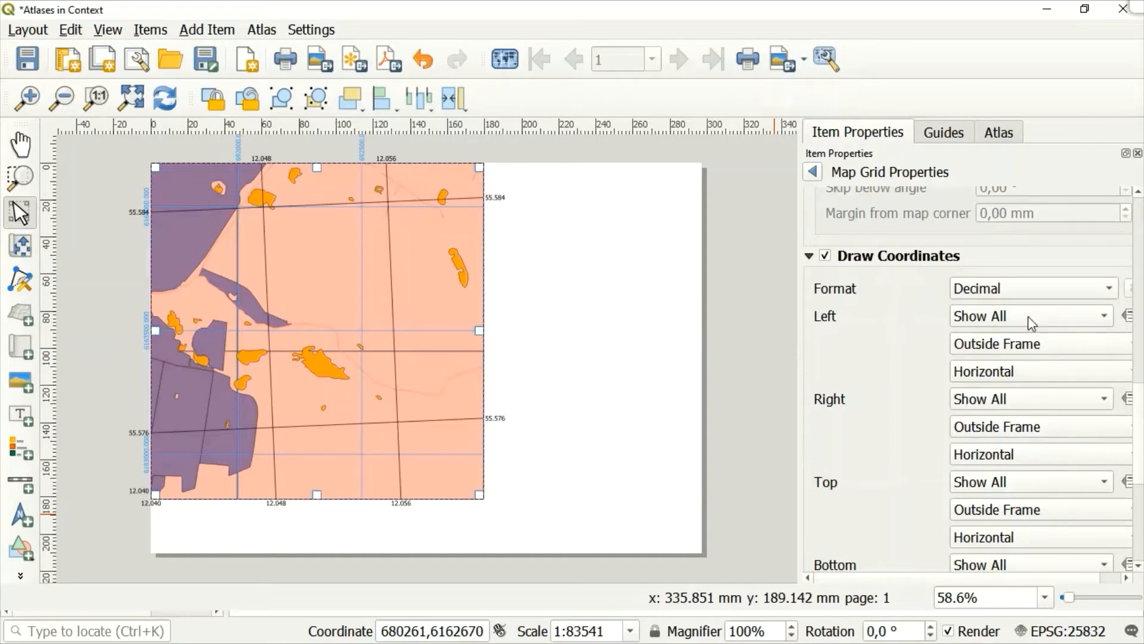
click(1107, 289)
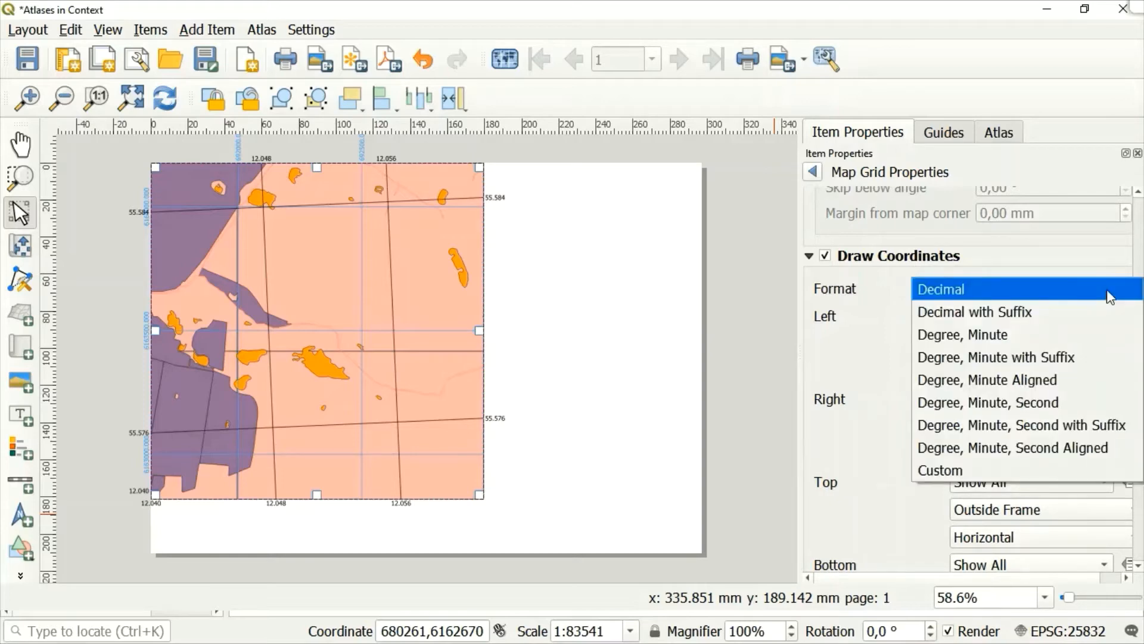
click(1107, 288)
click(1074, 322)
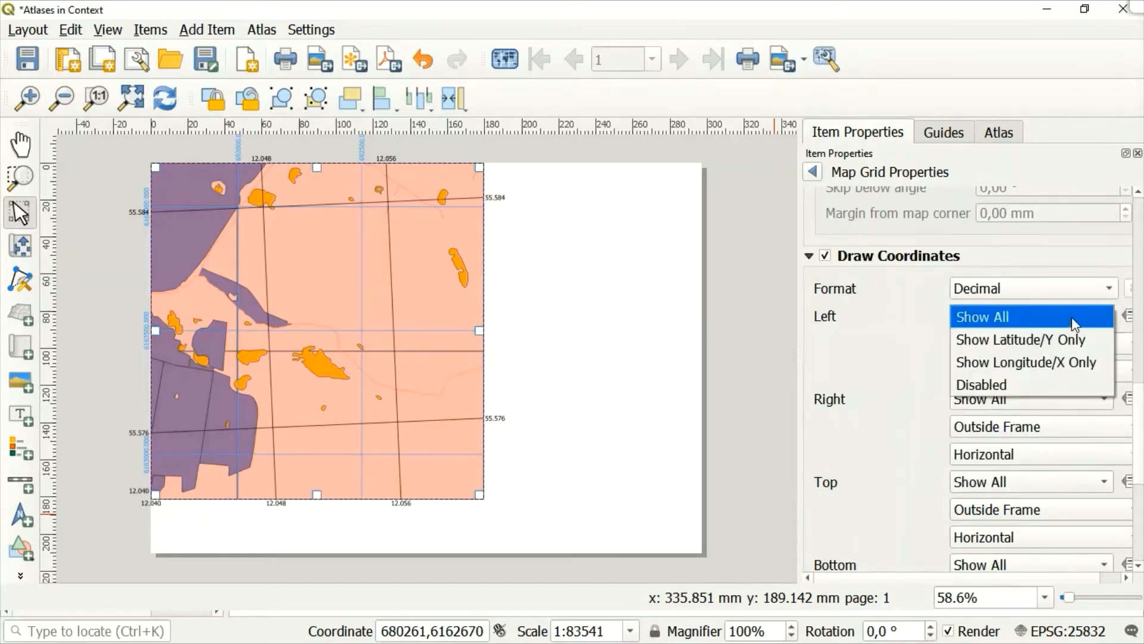
click(1002, 385)
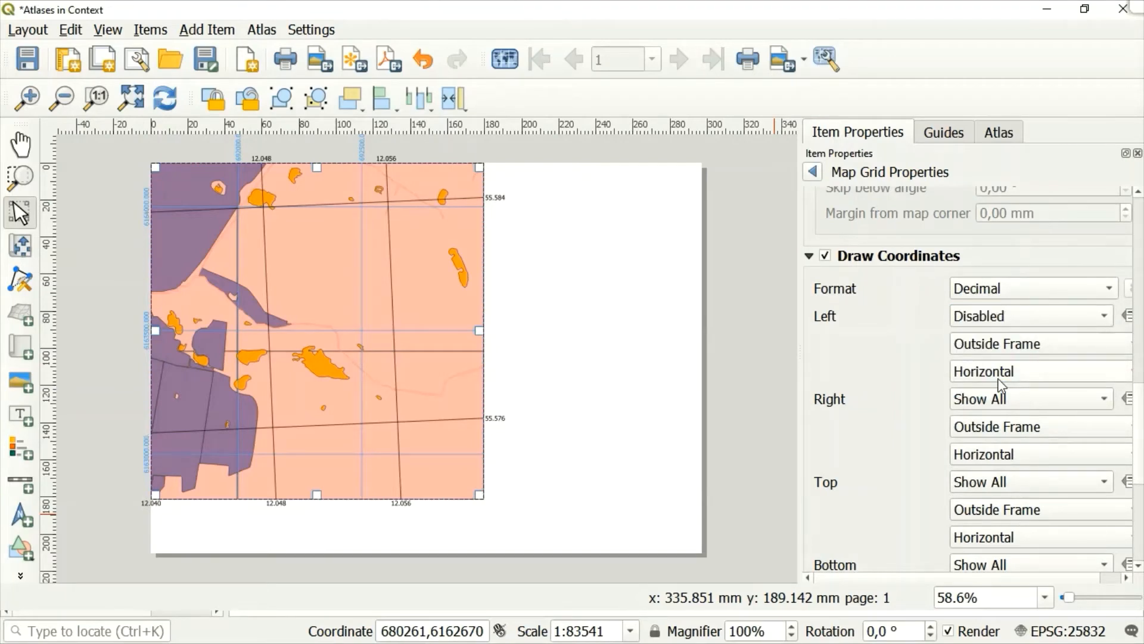
Orient Grid 2's right-side coordinates as Vertical Ascending and disable its coordinates along the top.
click(1040, 454)
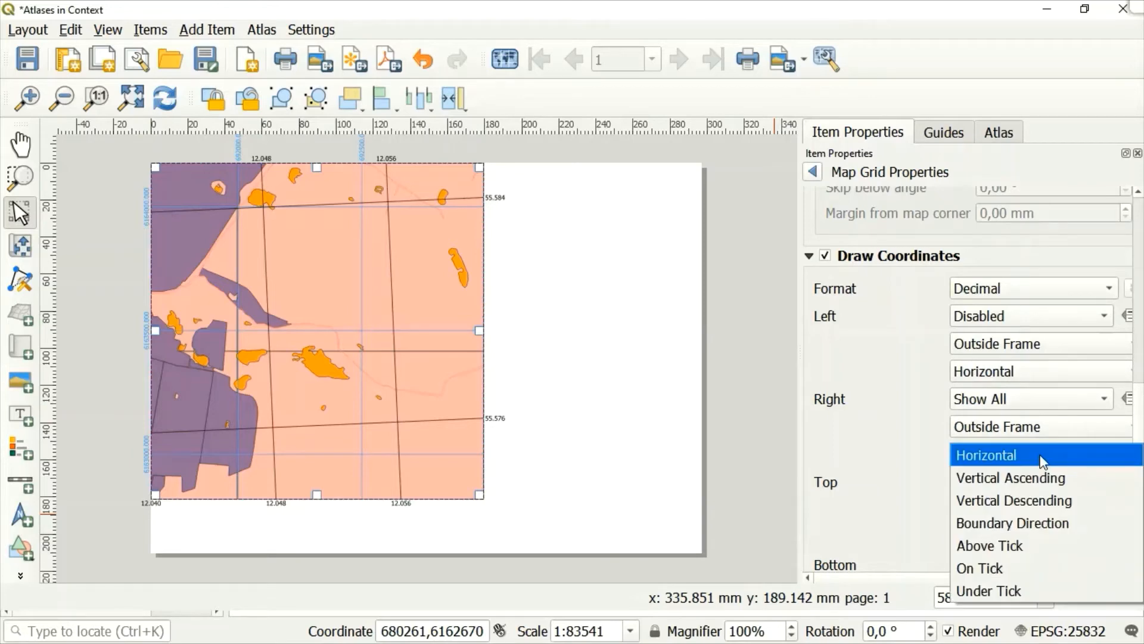
click(1007, 478)
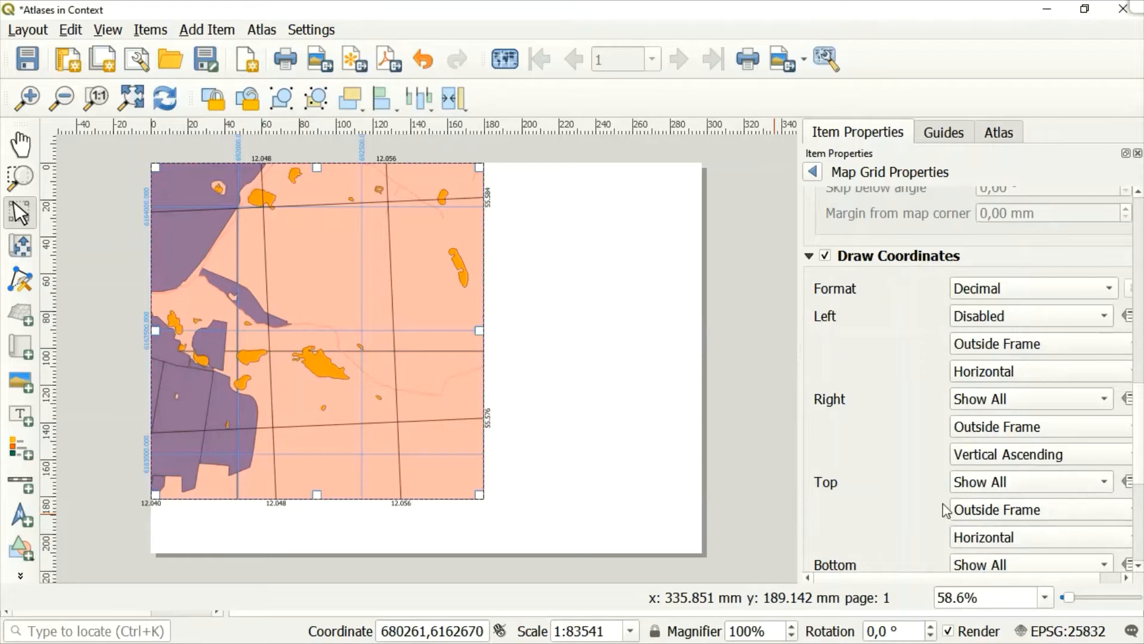
click(1048, 484)
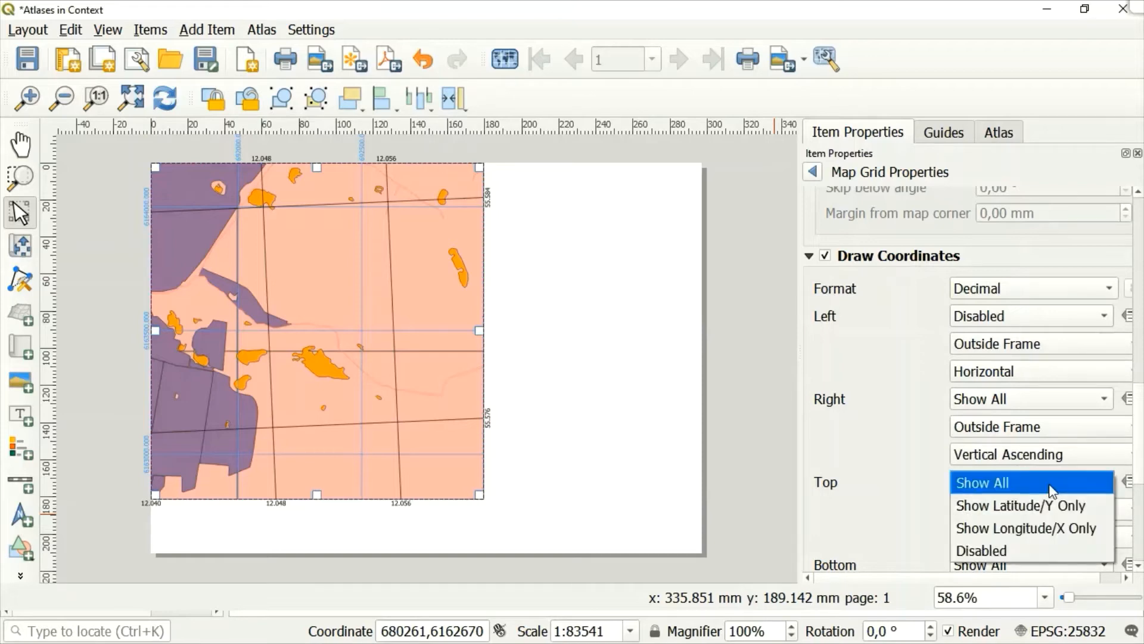
click(976, 550)
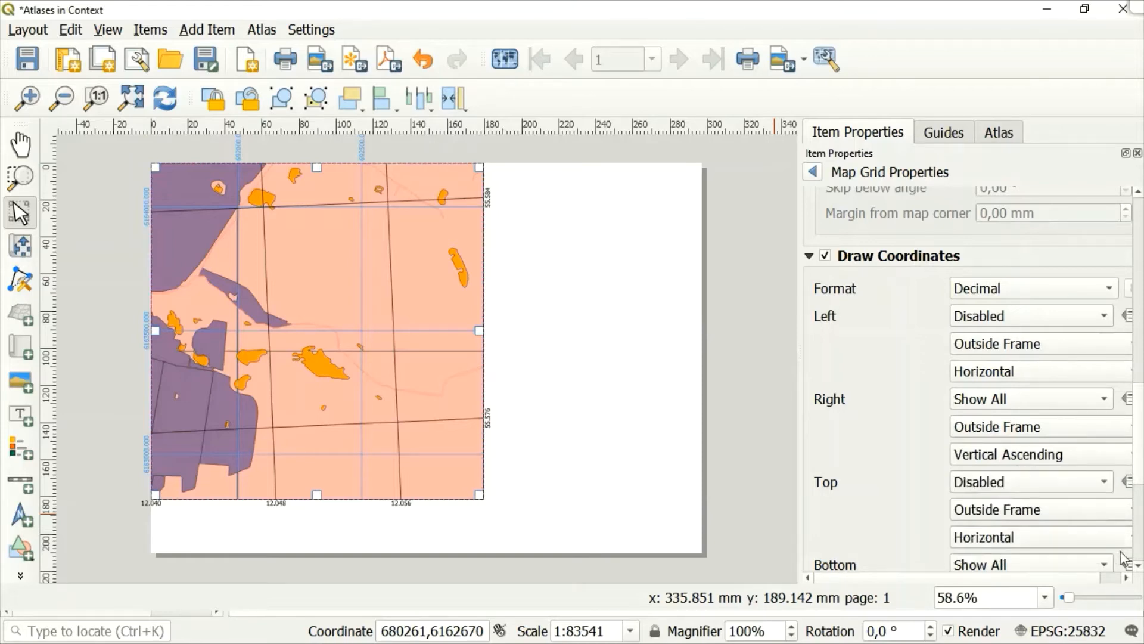
Orient Grid 2's bottom coordinates as Vertical Ascending.
scroll(1138, 565, down, 5)
scroll(1138, 569, down, 3)
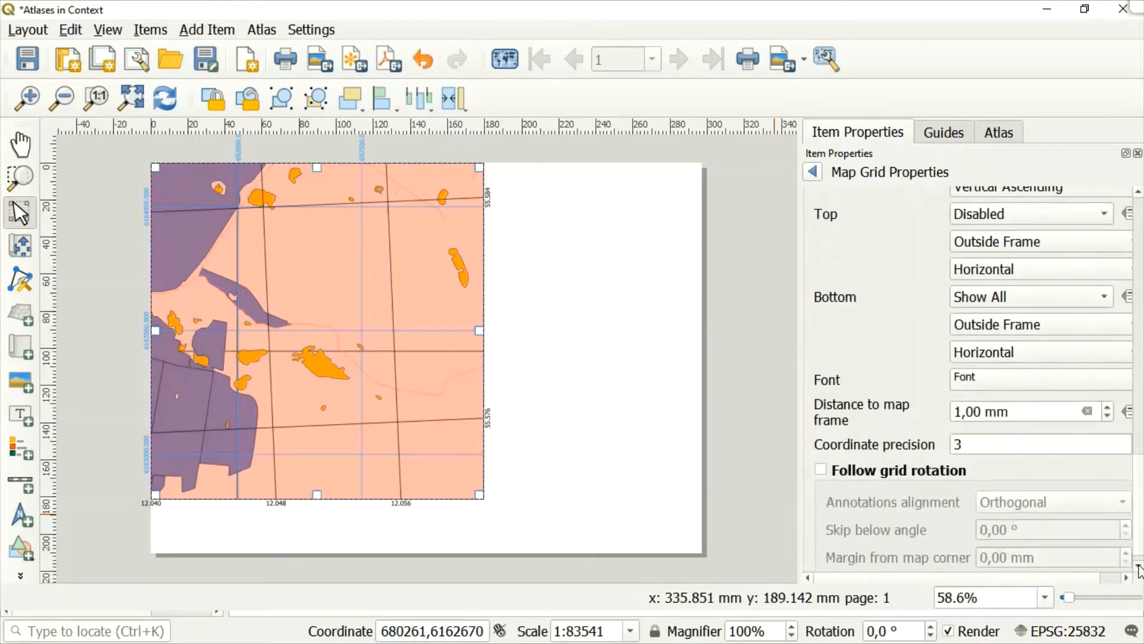
click(1006, 356)
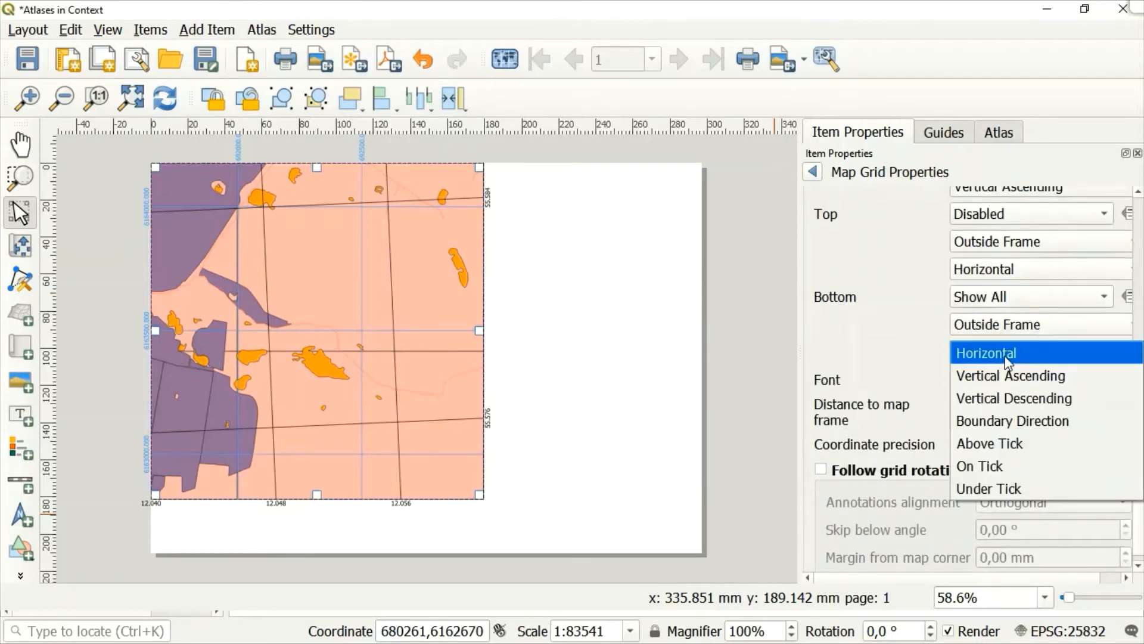
click(984, 377)
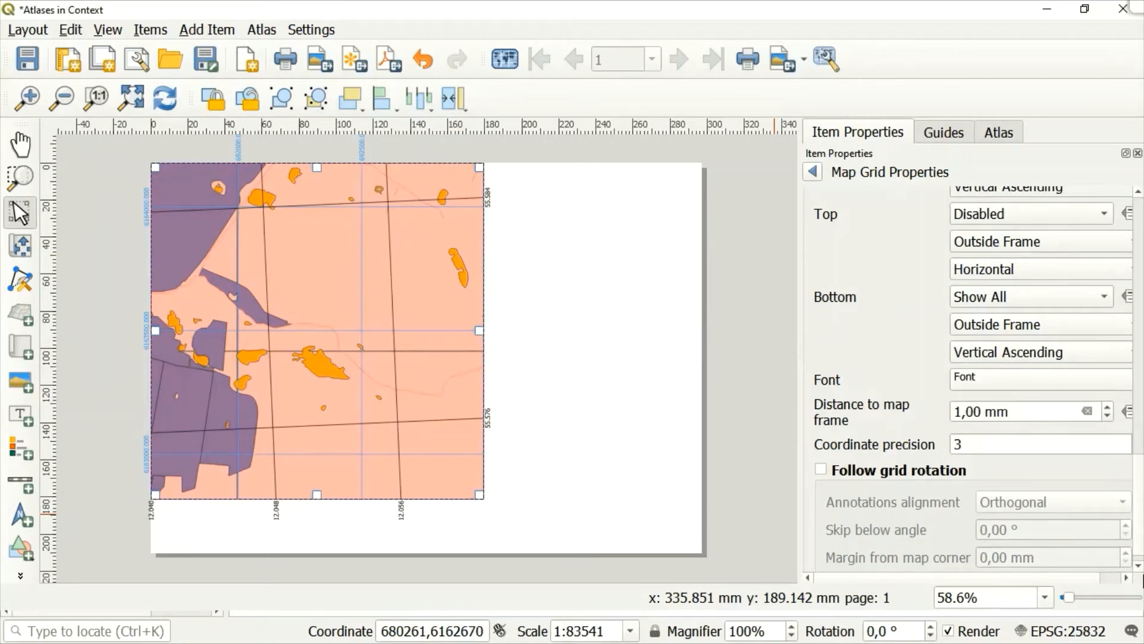
Change the font colour of Grid 2's coordinates to the orange-red from the recent colours.
click(1140, 569)
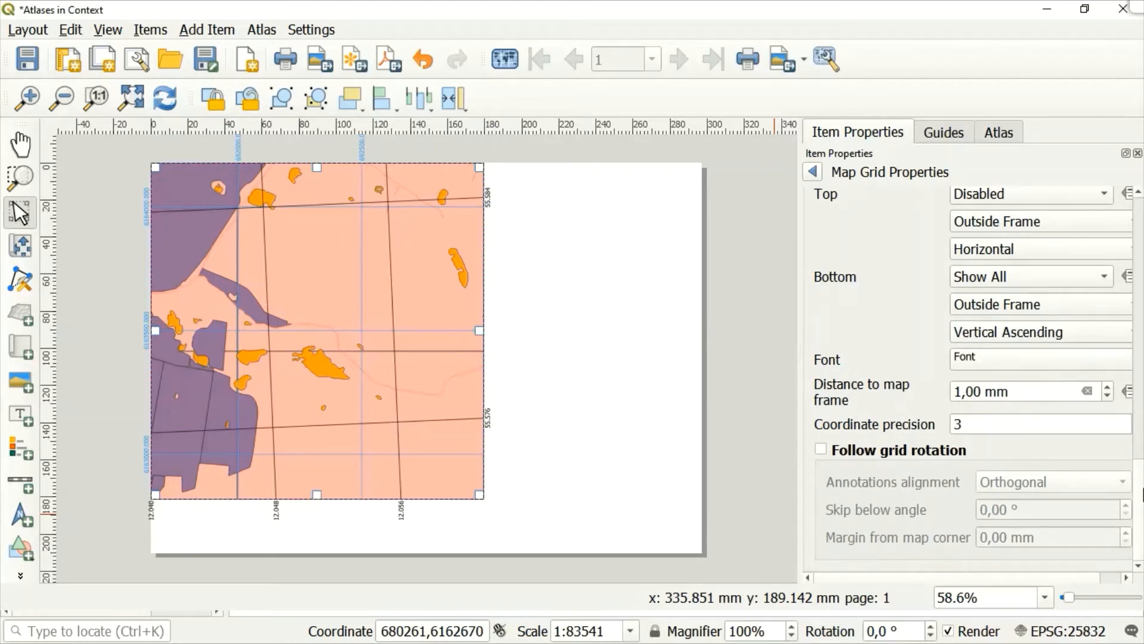
click(1128, 578)
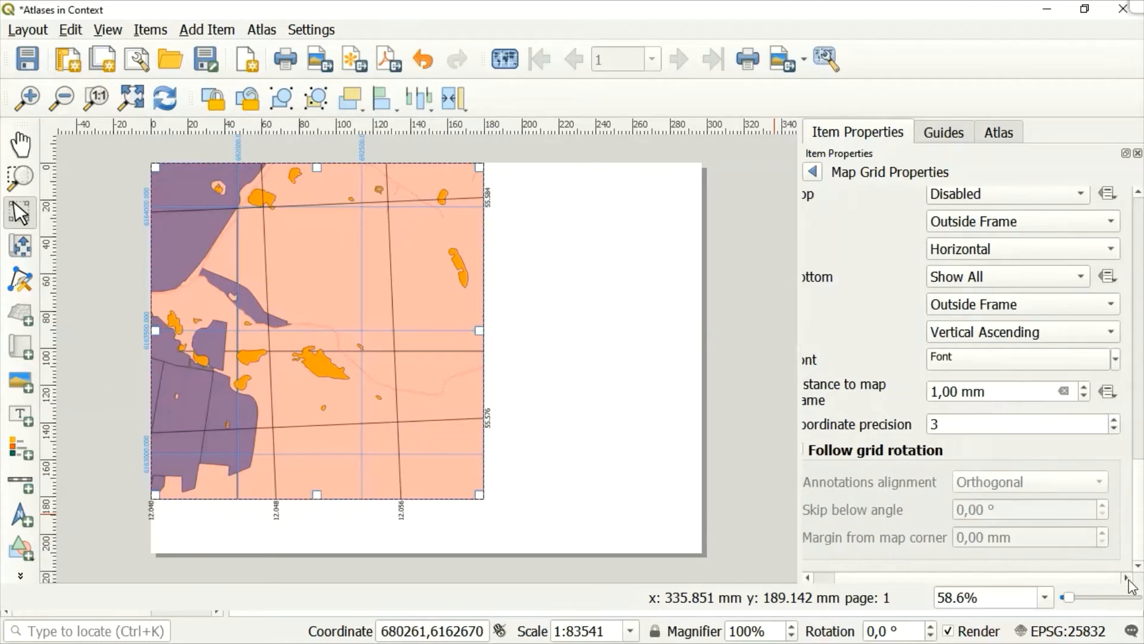
click(1116, 359)
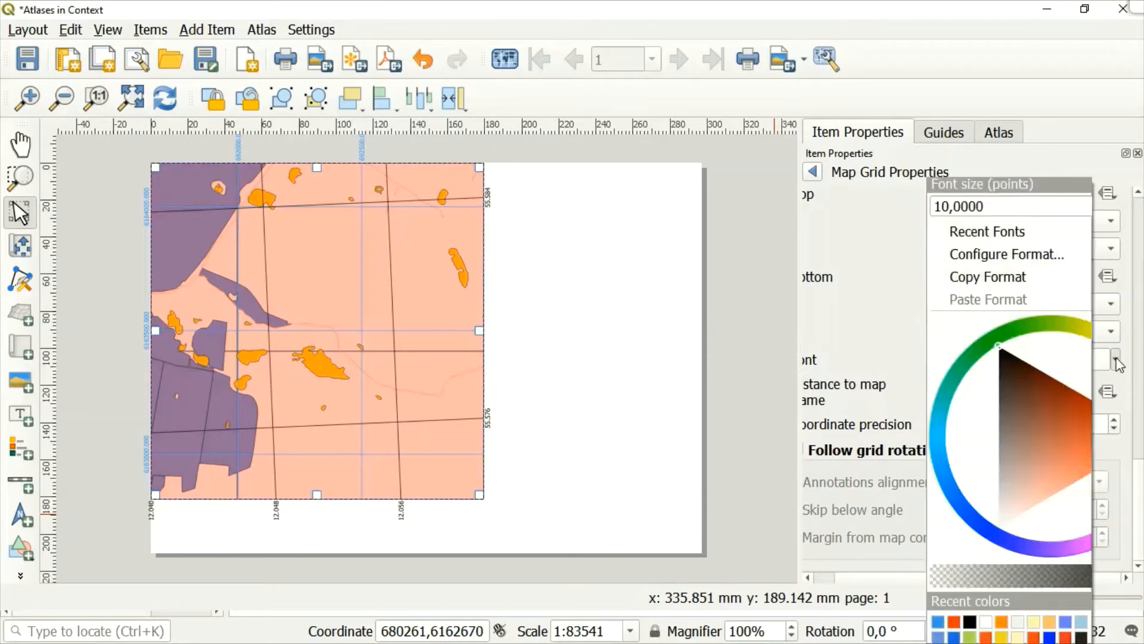
click(957, 620)
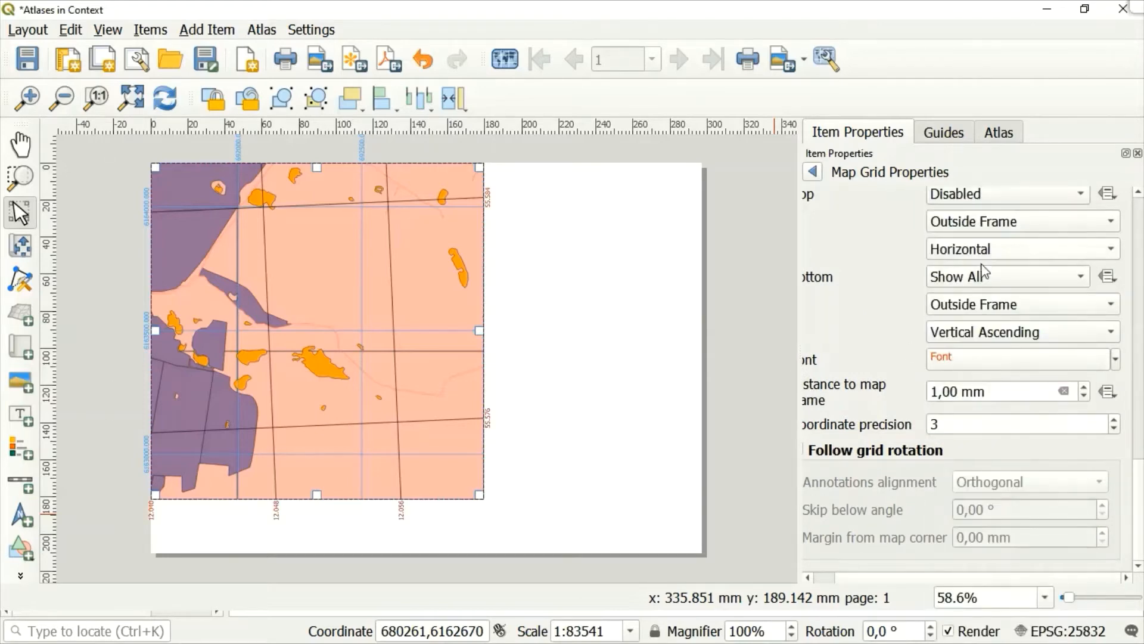
Colour Grid 2's line style with the same recent orange-red as its coordinates.
click(1138, 192)
scroll(1091, 565, up, 8)
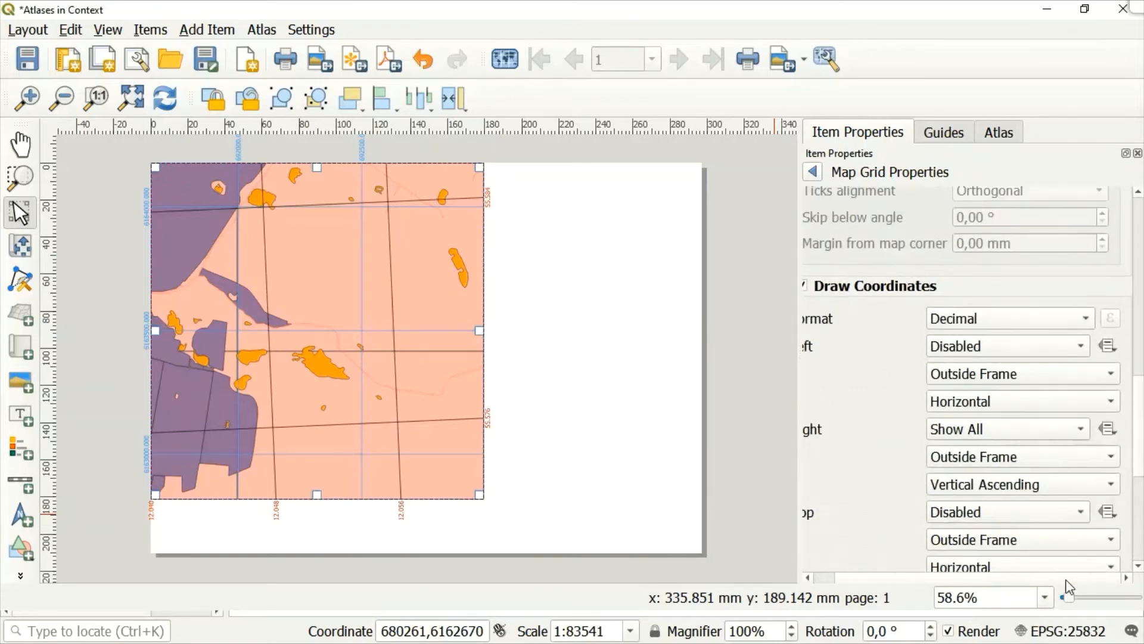
drag(1075, 578, 989, 583)
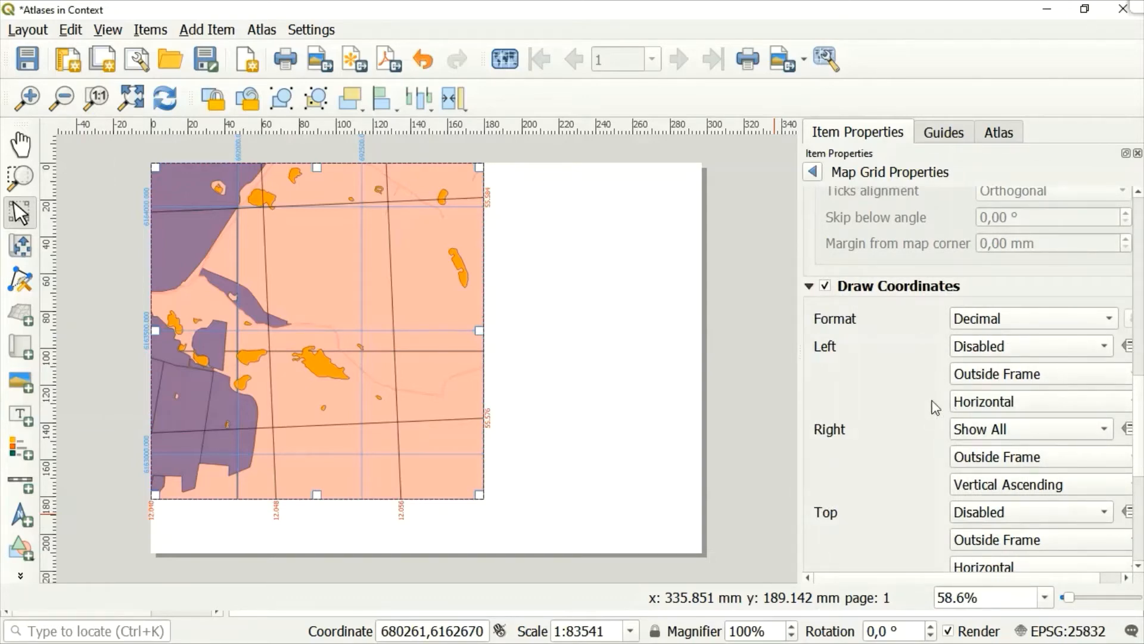
scroll(937, 405, down, 6)
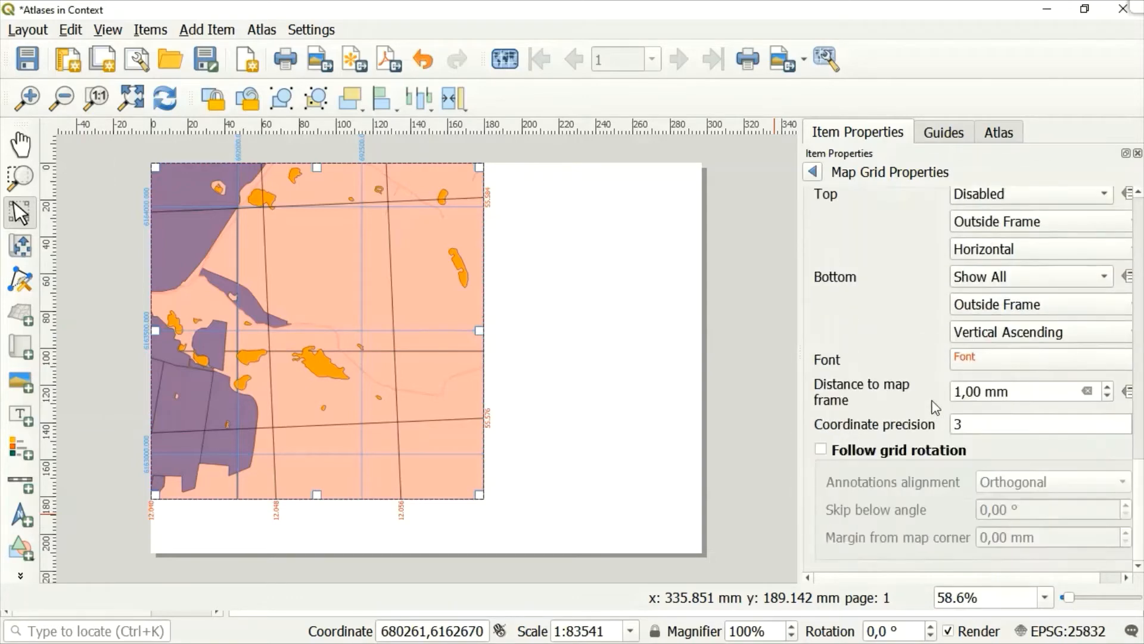
click(1139, 193)
scroll(1140, 203, up, 10)
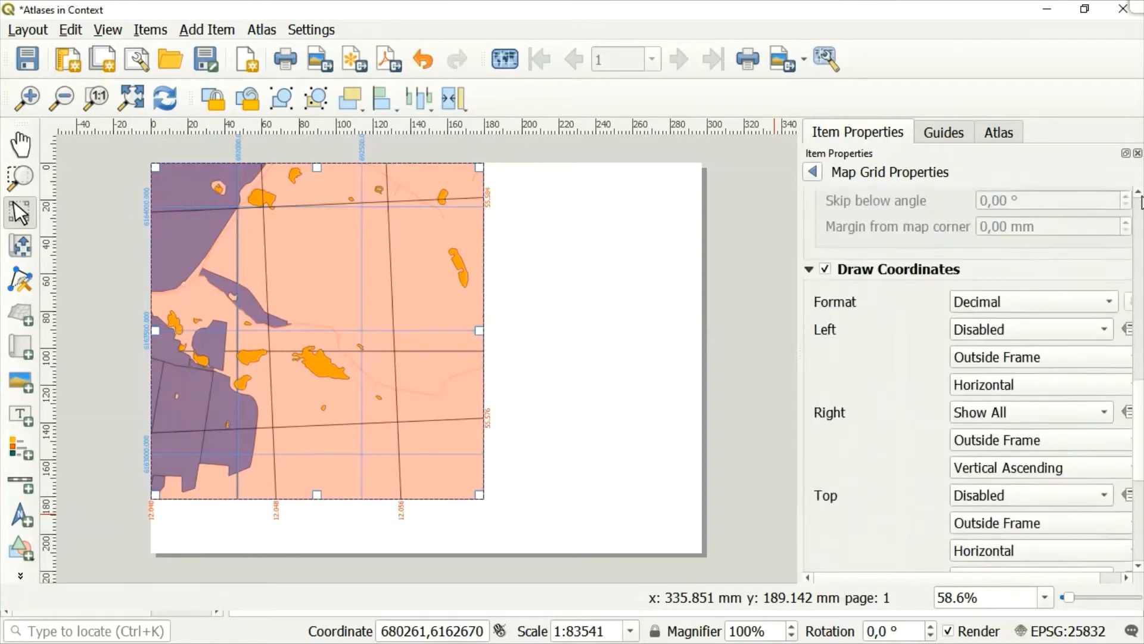
scroll(1141, 203, up, 5)
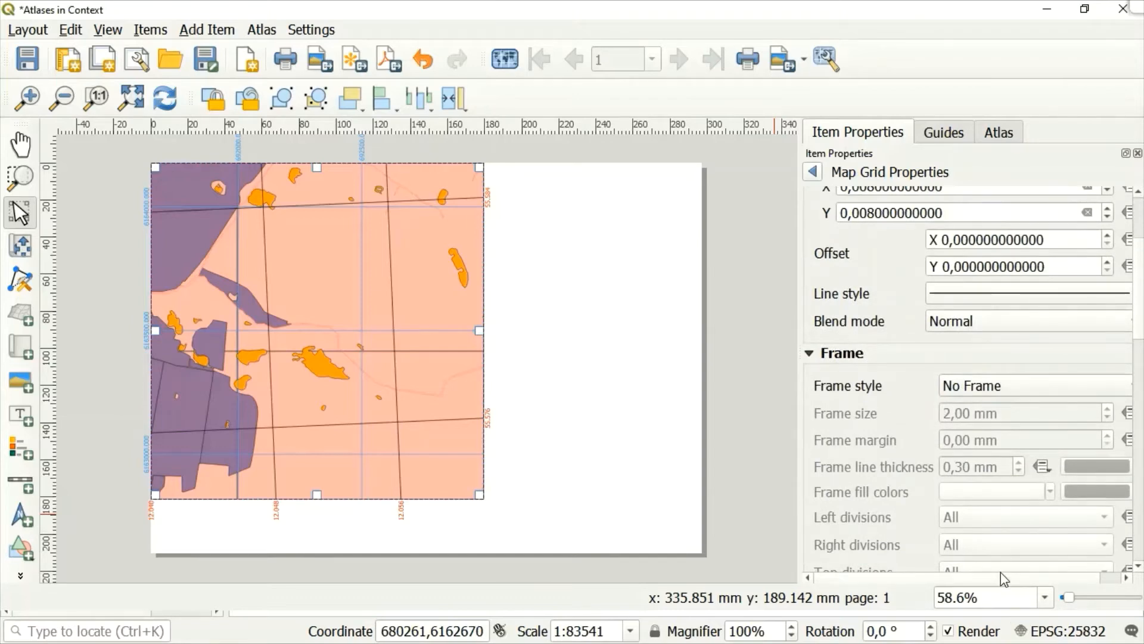
drag(1004, 580, 1067, 584)
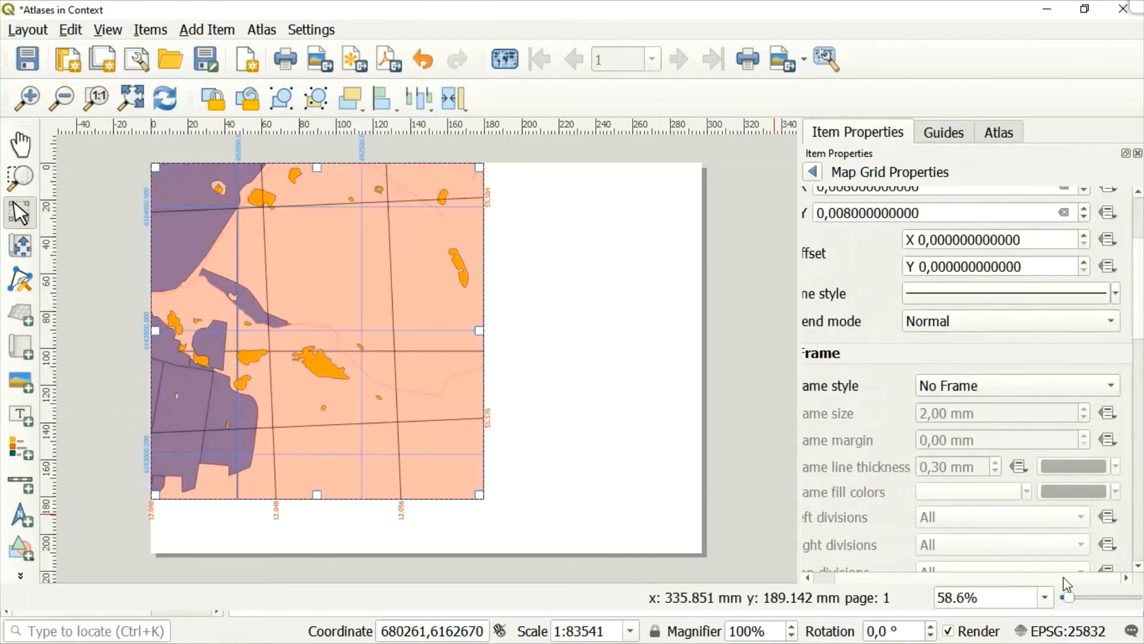
click(1117, 294)
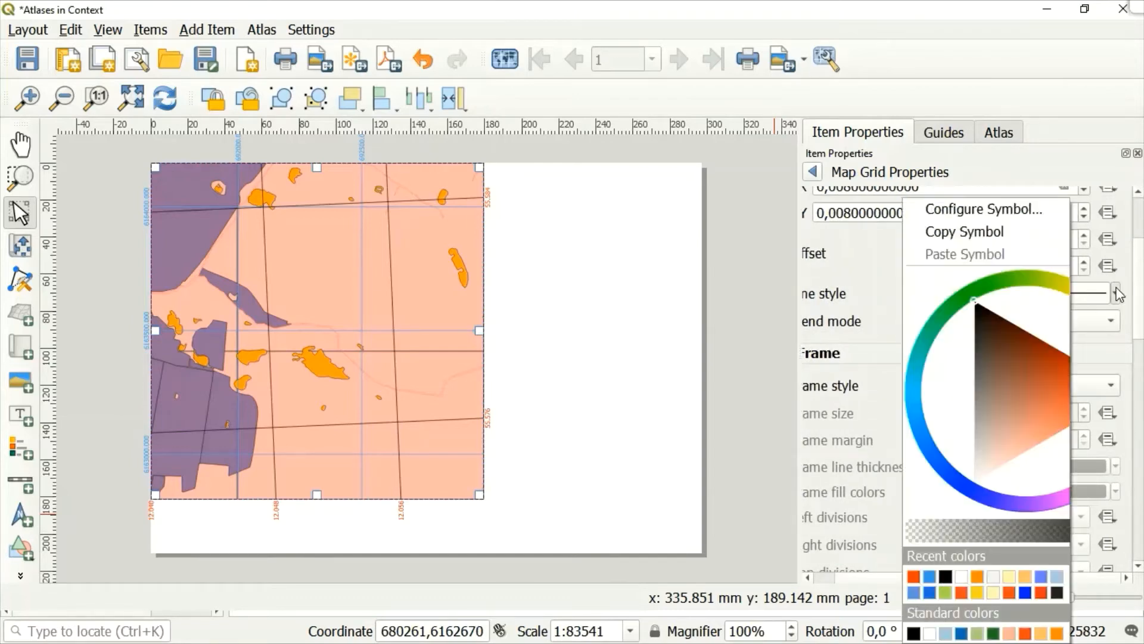
click(915, 577)
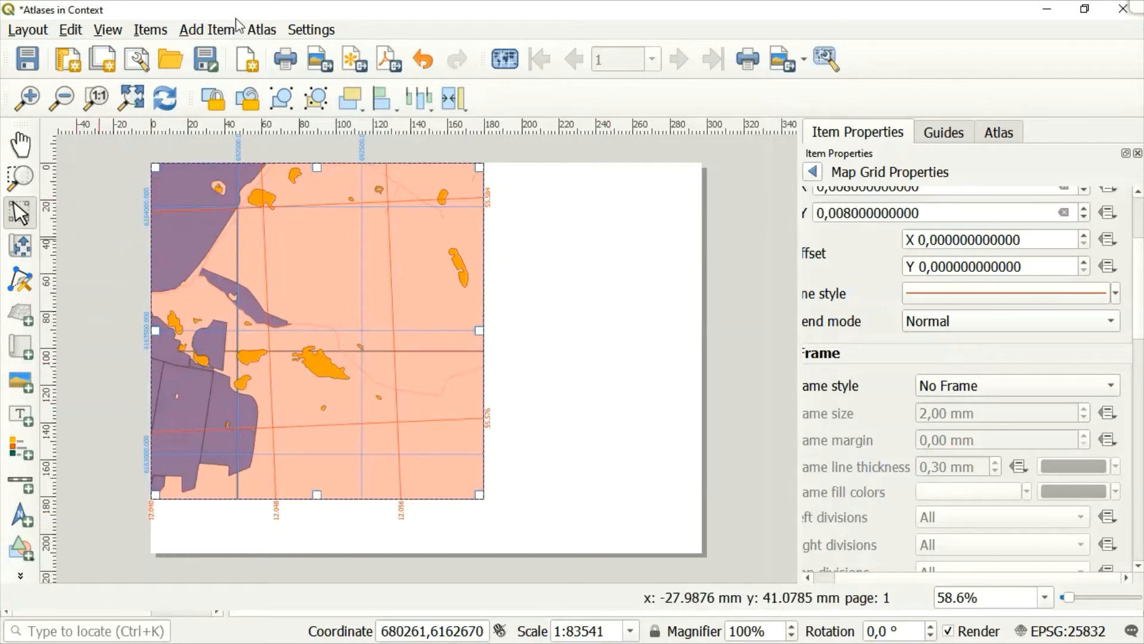
click(216, 31)
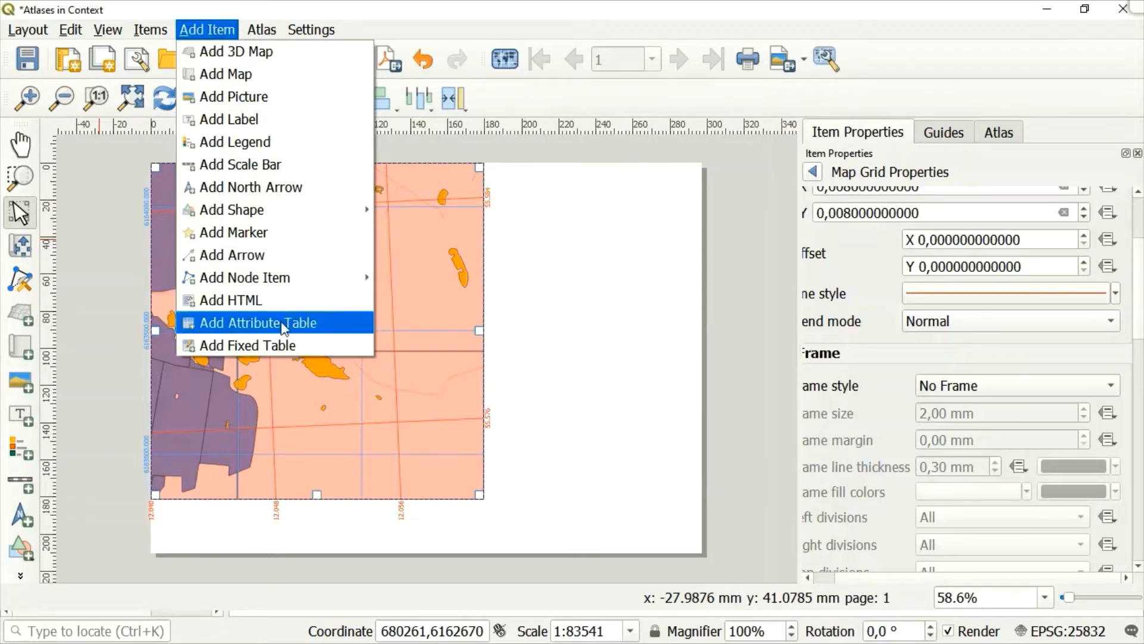
click(22, 580)
click(20, 578)
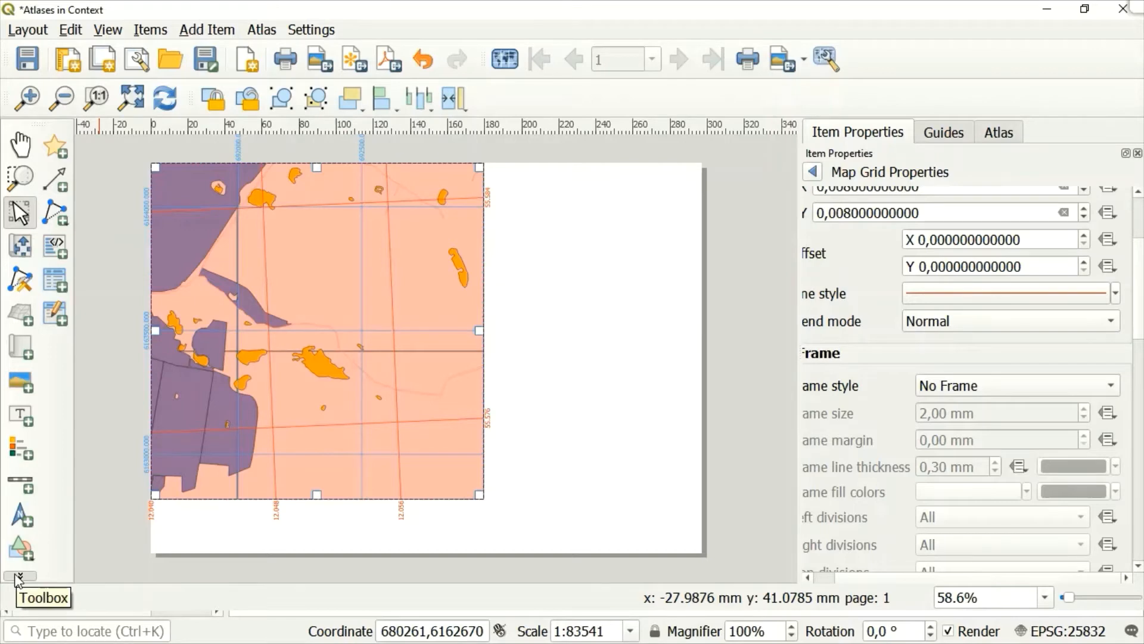
click(19, 577)
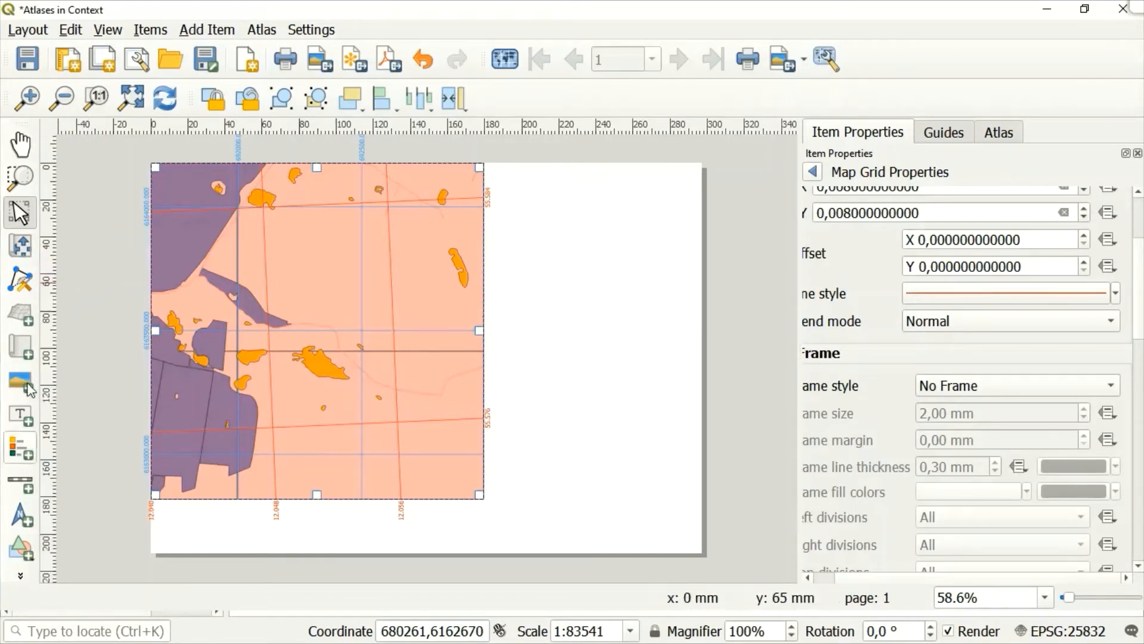
Add an attribute table about 75 × 91 mm in the blank area beside the map, and shift it left to overlap the map.
click(214, 31)
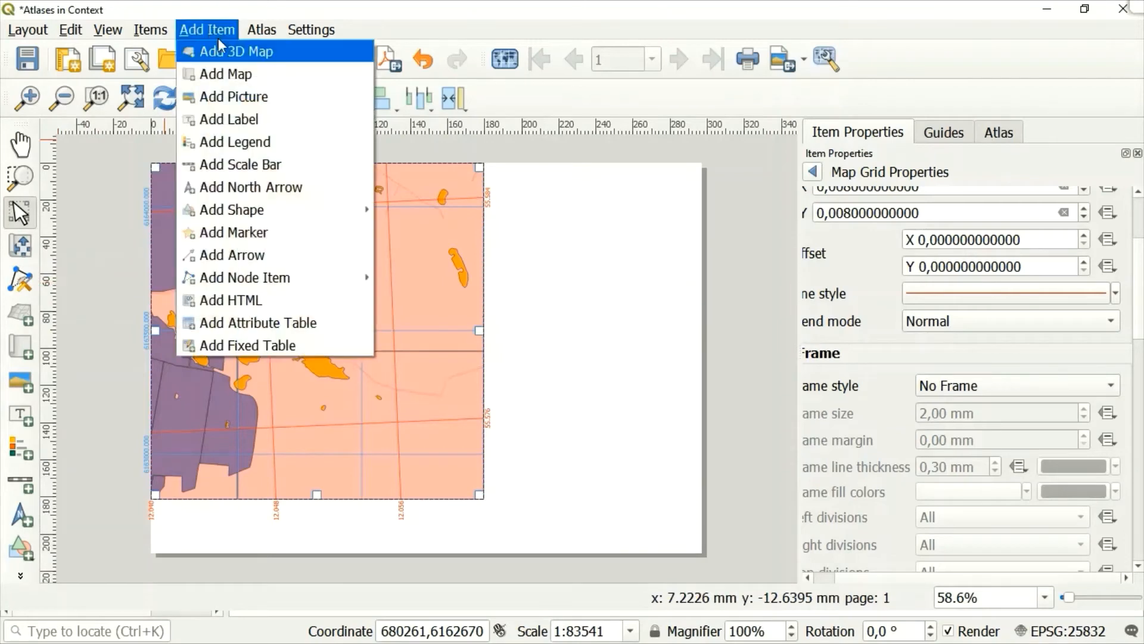
click(257, 322)
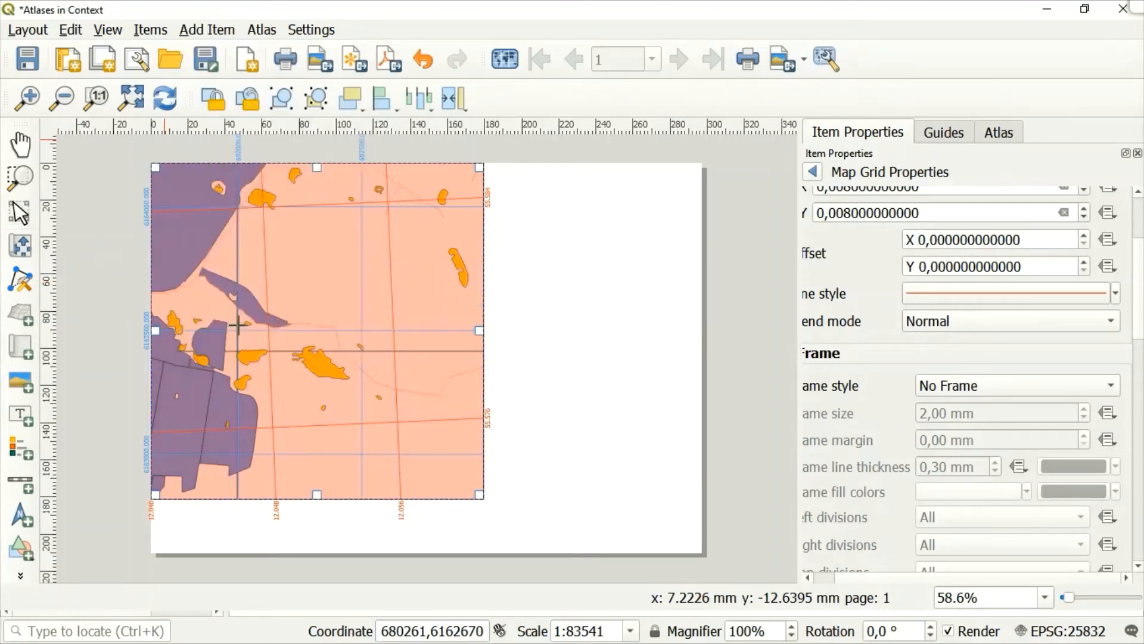
drag(536, 358, 676, 526)
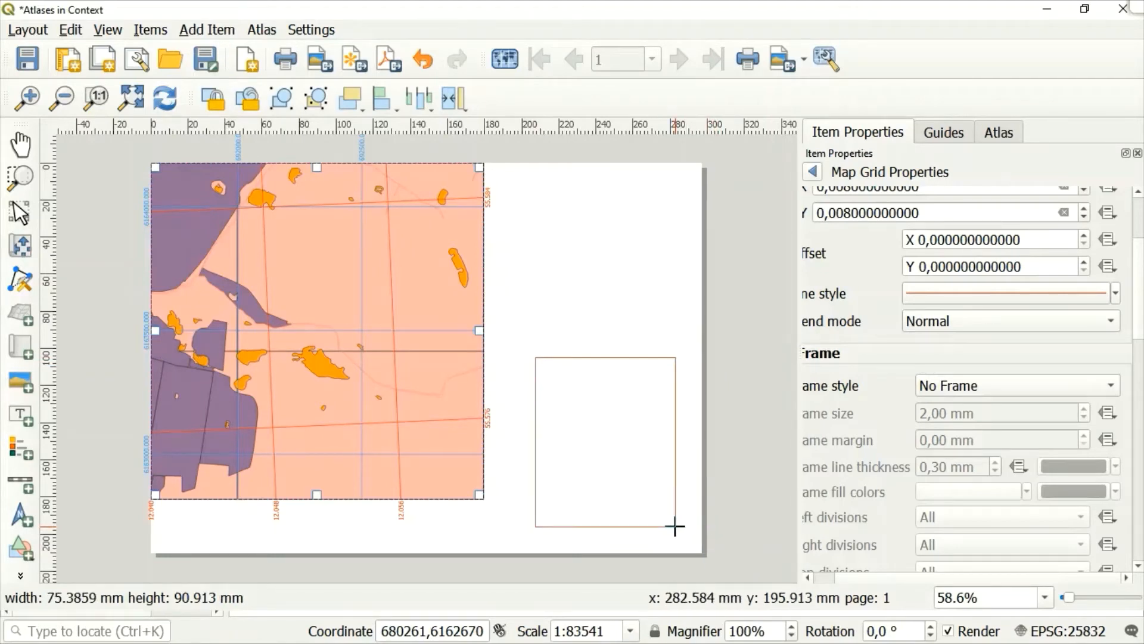
drag(675, 527, 675, 526)
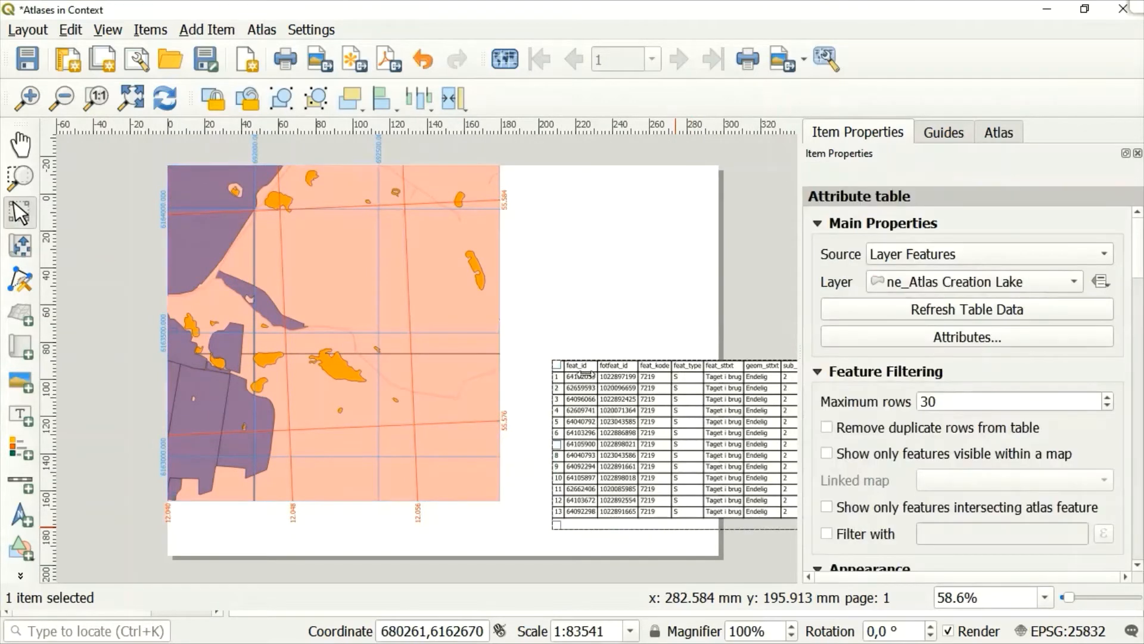
drag(589, 377, 435, 385)
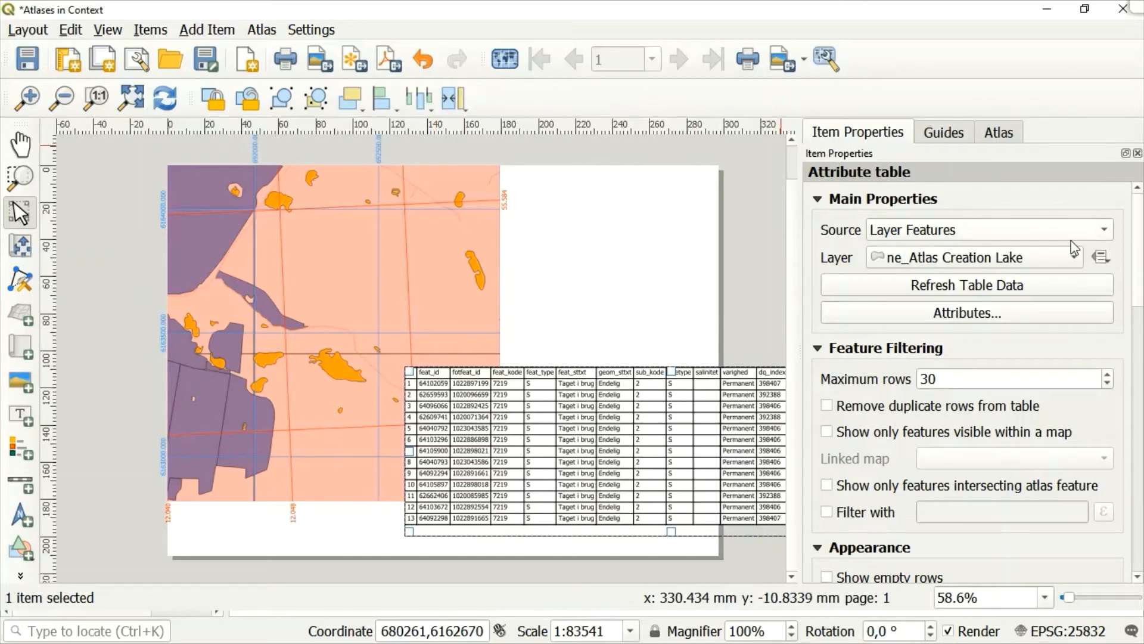
Set the attribute table's layer to ne_Atlas Creation agricultural_field_2.
click(1073, 257)
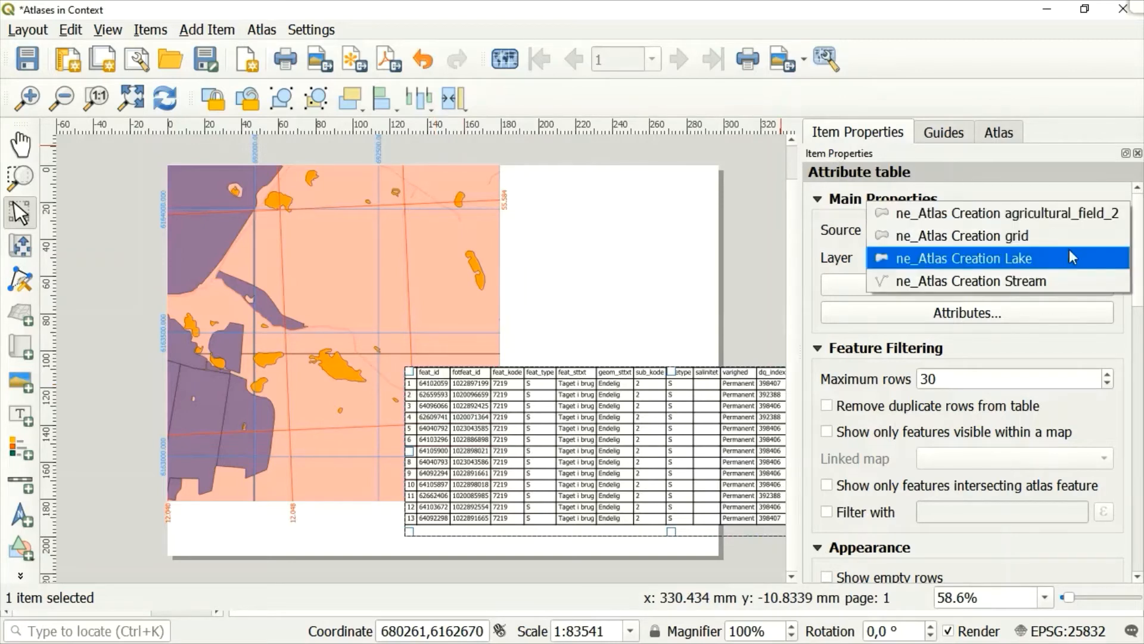
click(1094, 210)
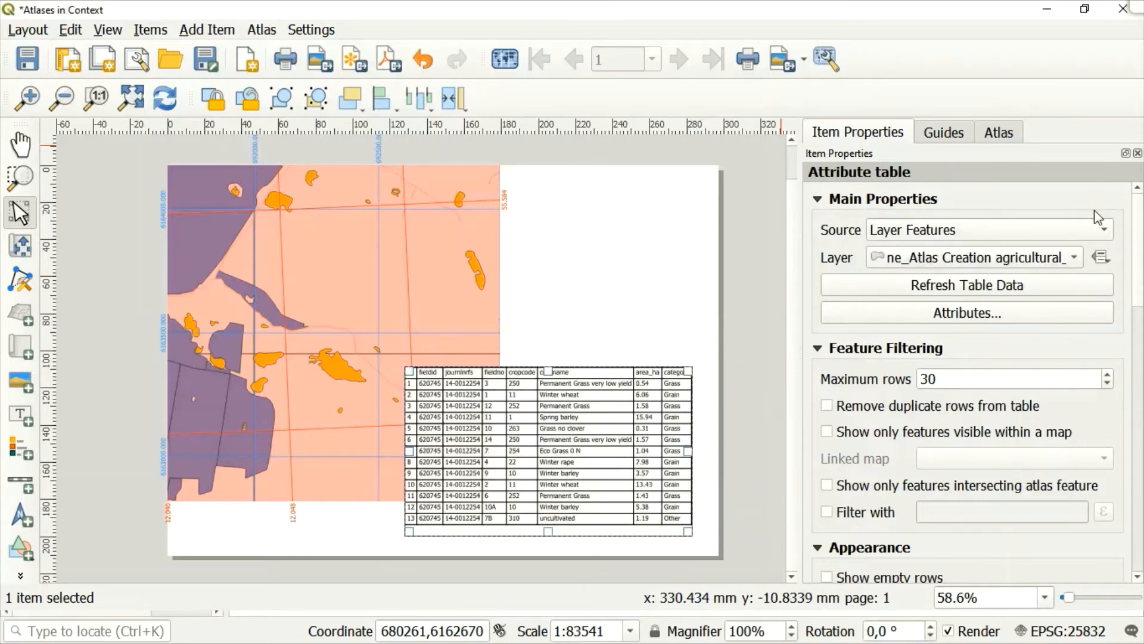
click(1097, 233)
click(1097, 237)
Review the attribute table's settings and restrict its rows to features intersecting the atlas feature.
click(1137, 576)
scroll(1137, 576, down, 10)
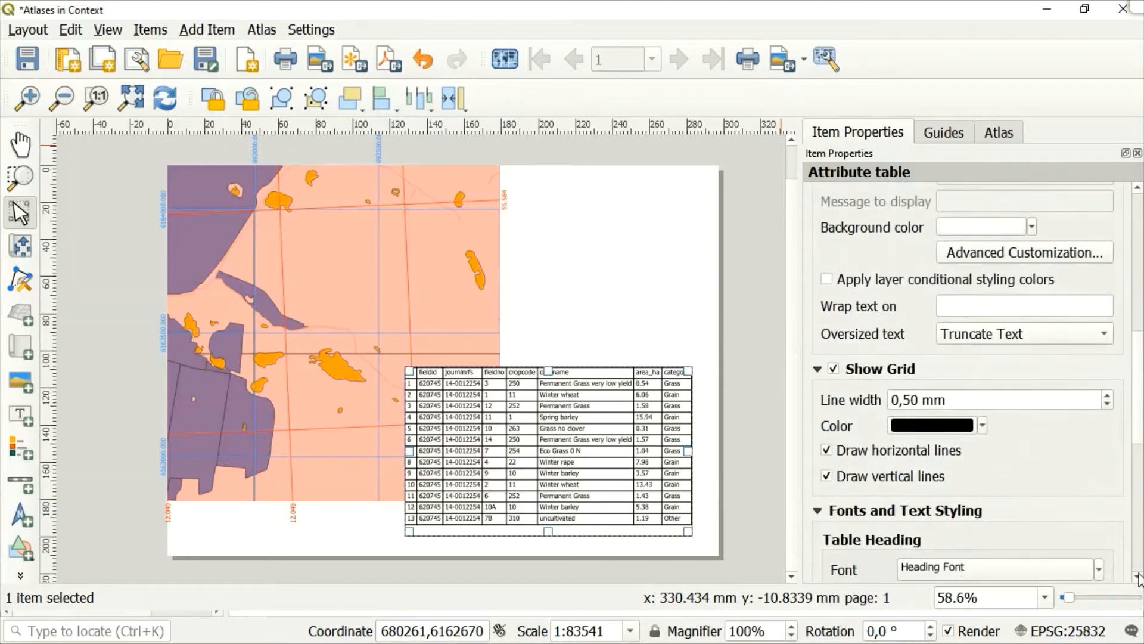
scroll(1138, 576, down, 5)
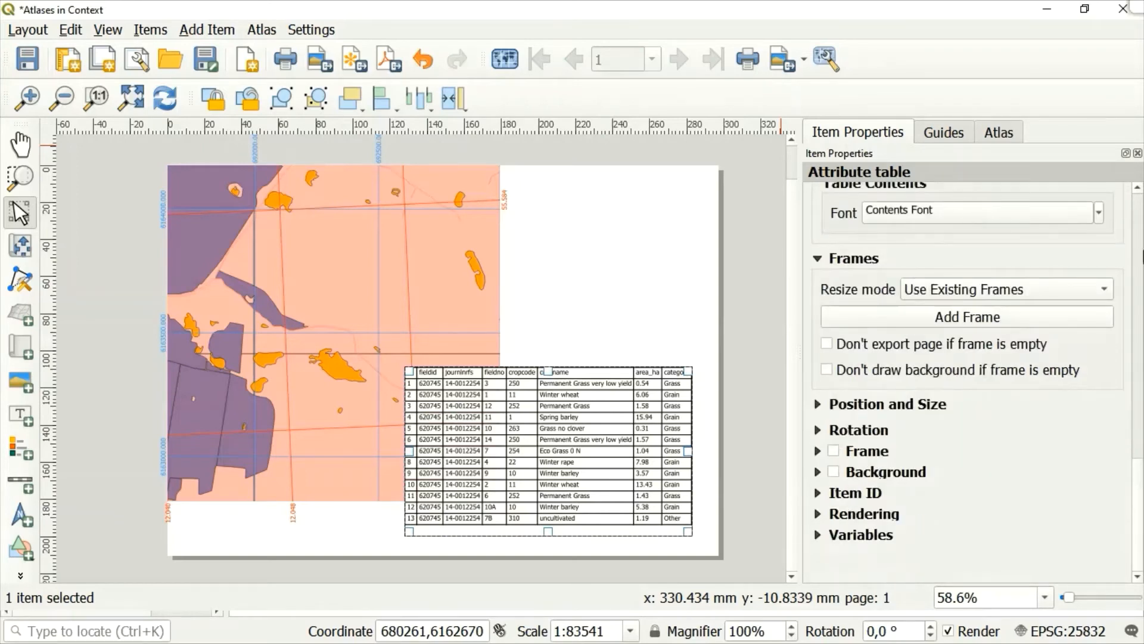
click(1138, 187)
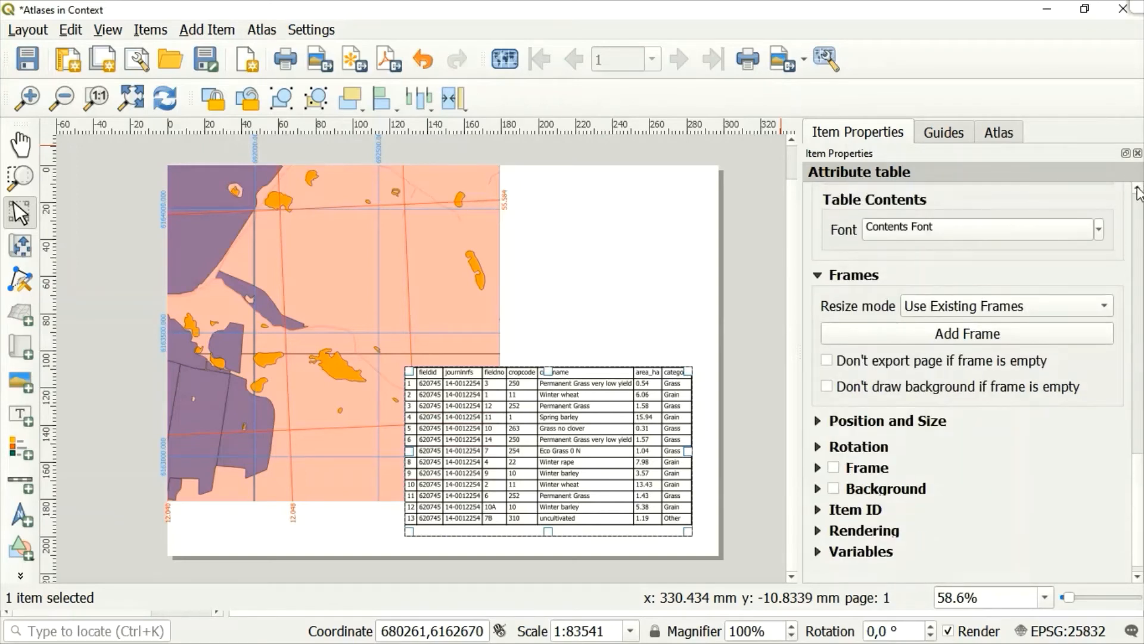
scroll(1139, 192, up, 5)
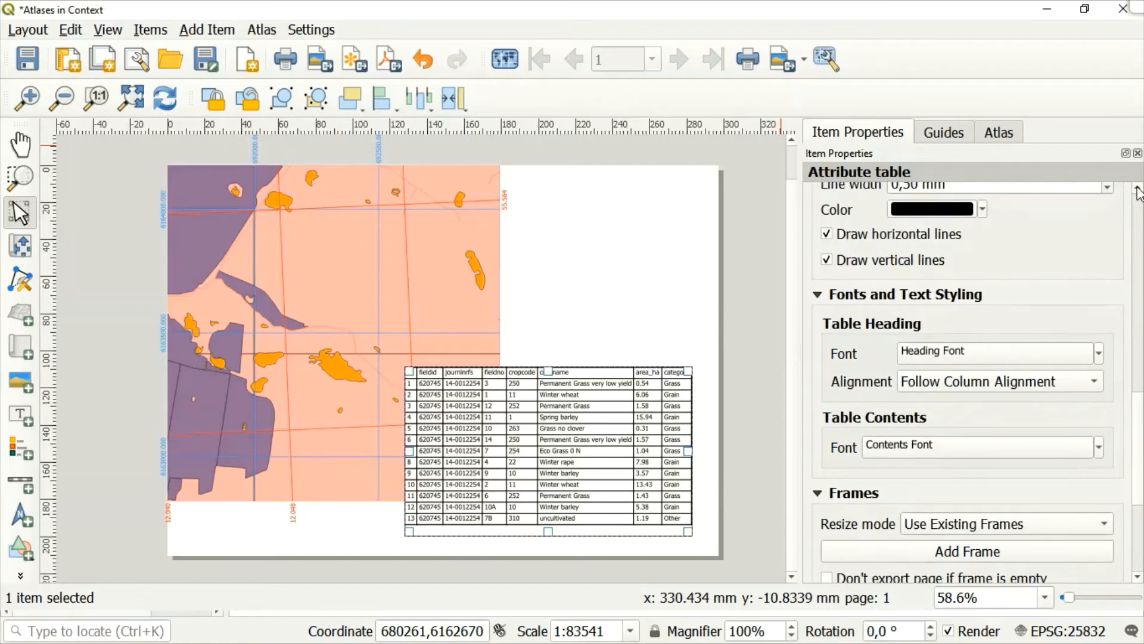
scroll(1139, 192, up, 5)
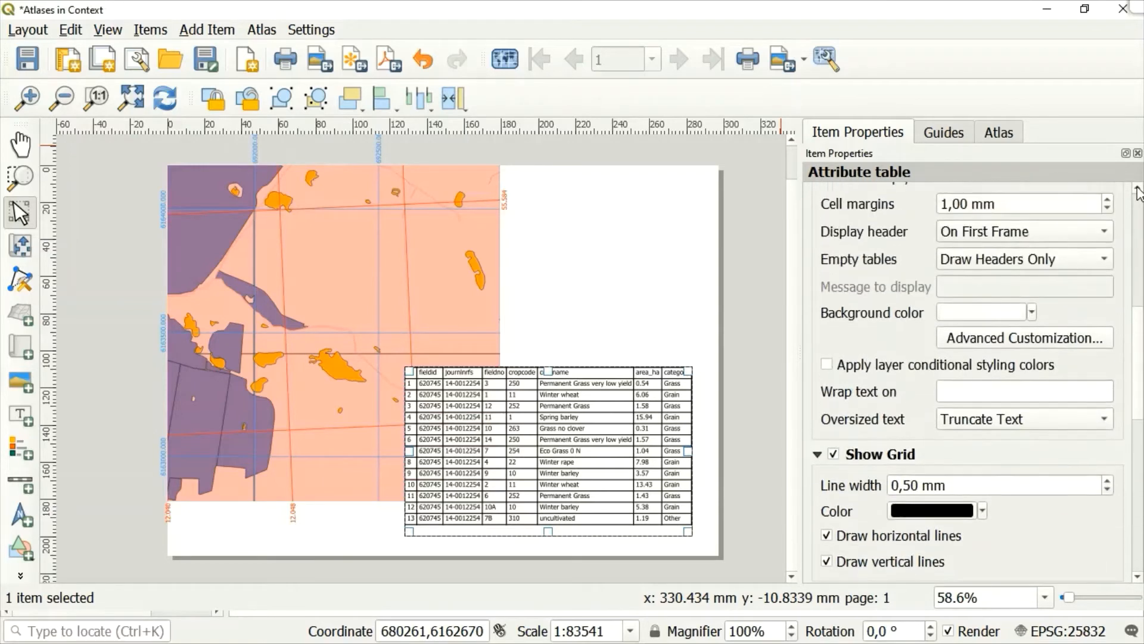
scroll(1139, 192, up, 3)
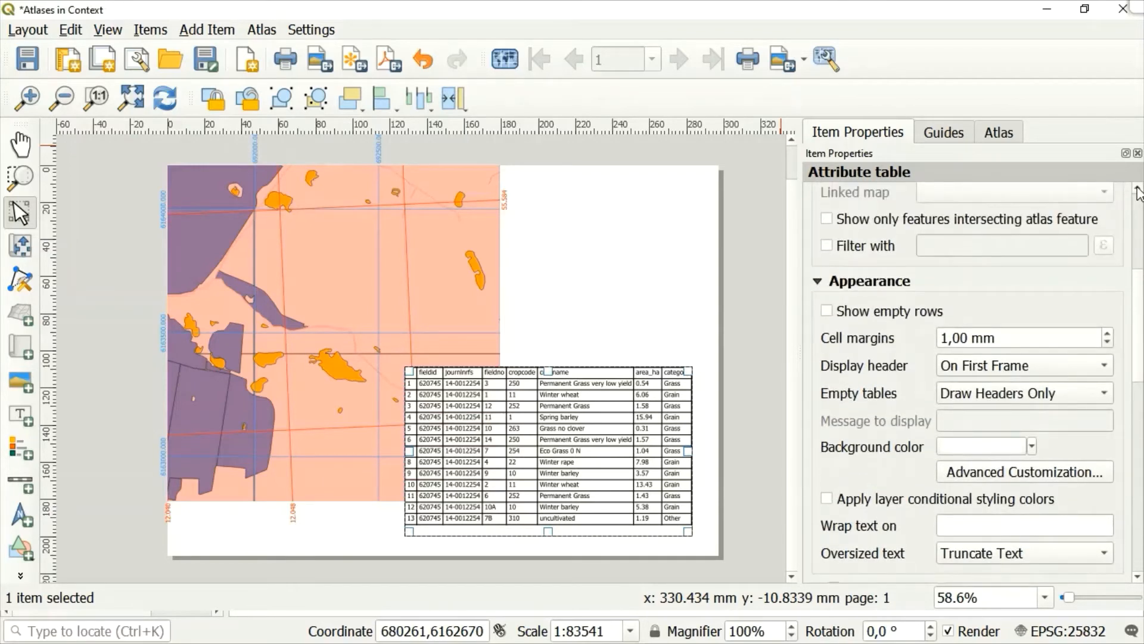
scroll(1138, 192, up, 3)
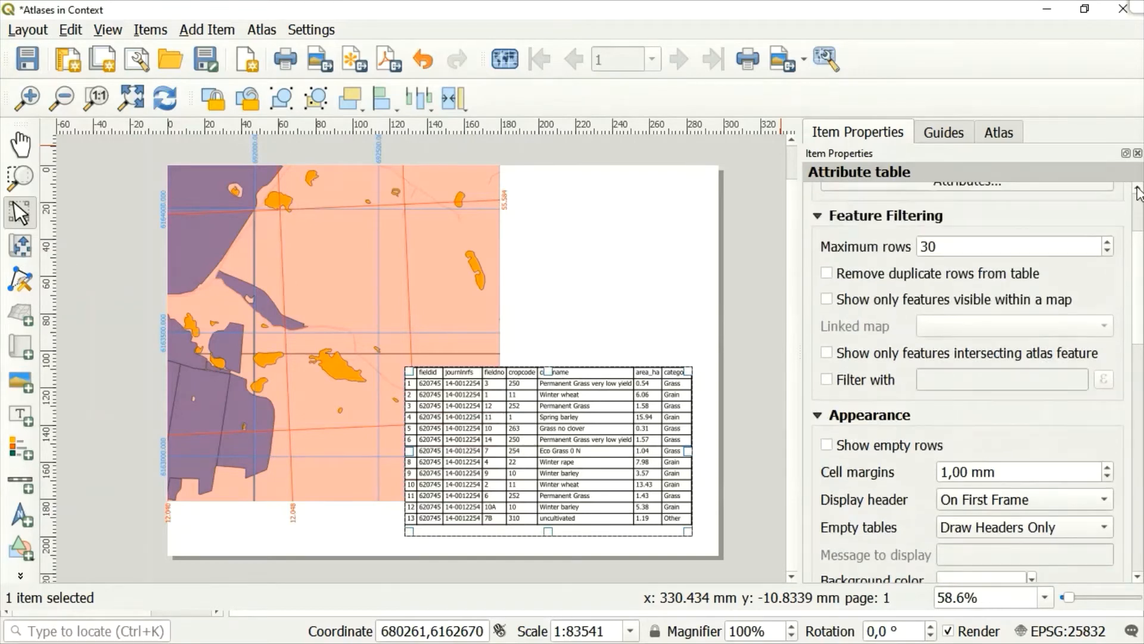
scroll(1138, 192, up, 2)
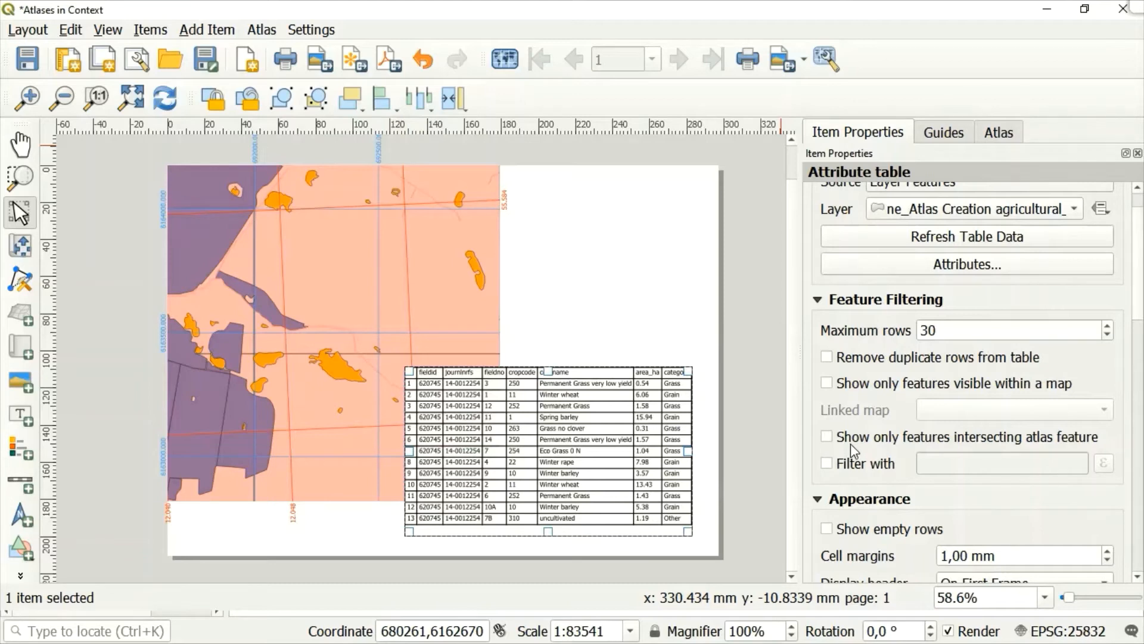
click(828, 438)
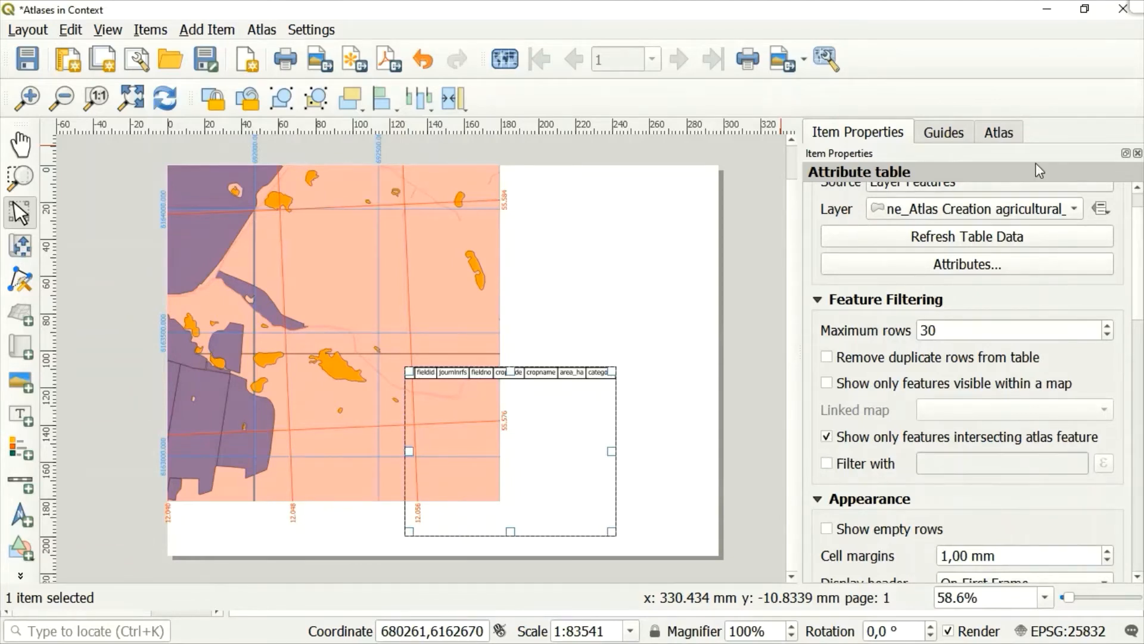
Try Current atlas Feature and Relation Children as the table's source, and return it to Layer Features.
click(1137, 188)
click(1137, 189)
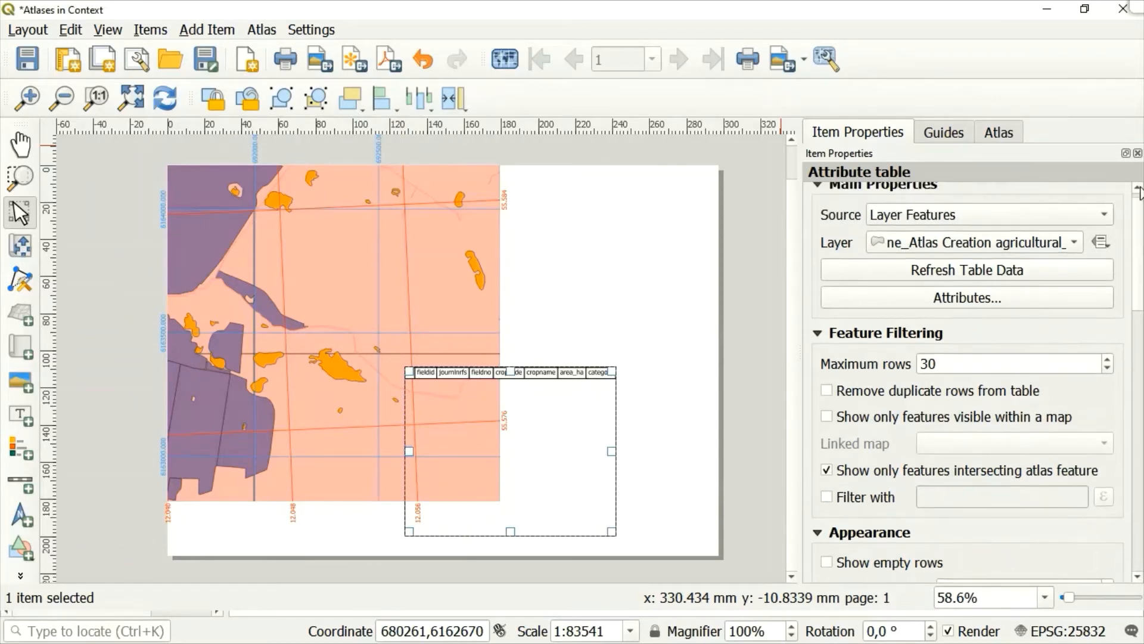
click(1138, 190)
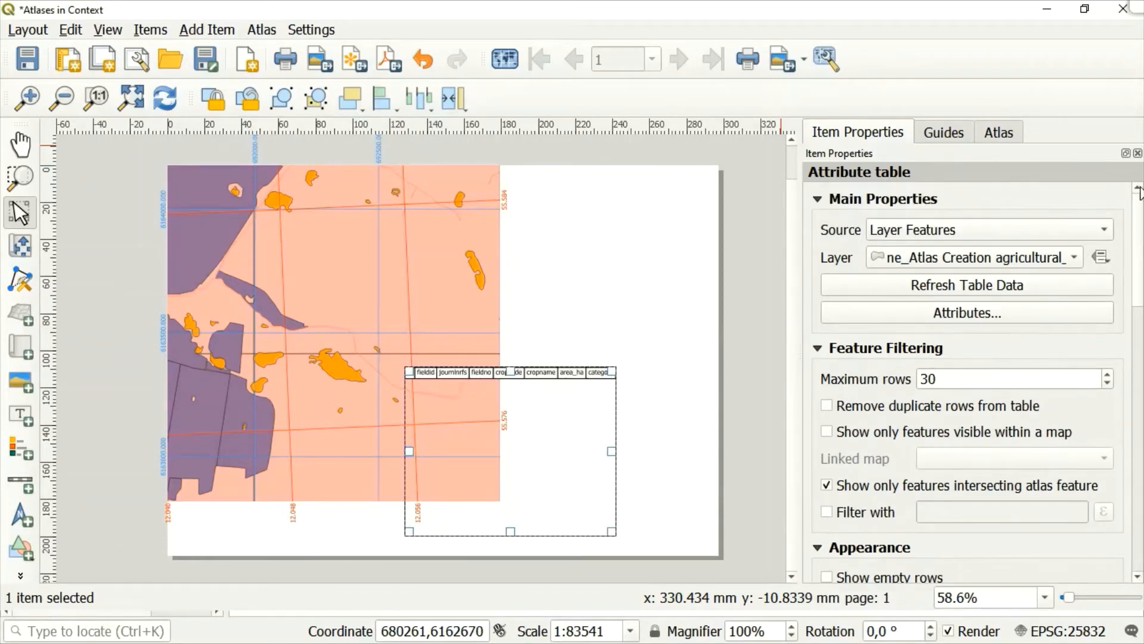
click(1104, 234)
click(1013, 255)
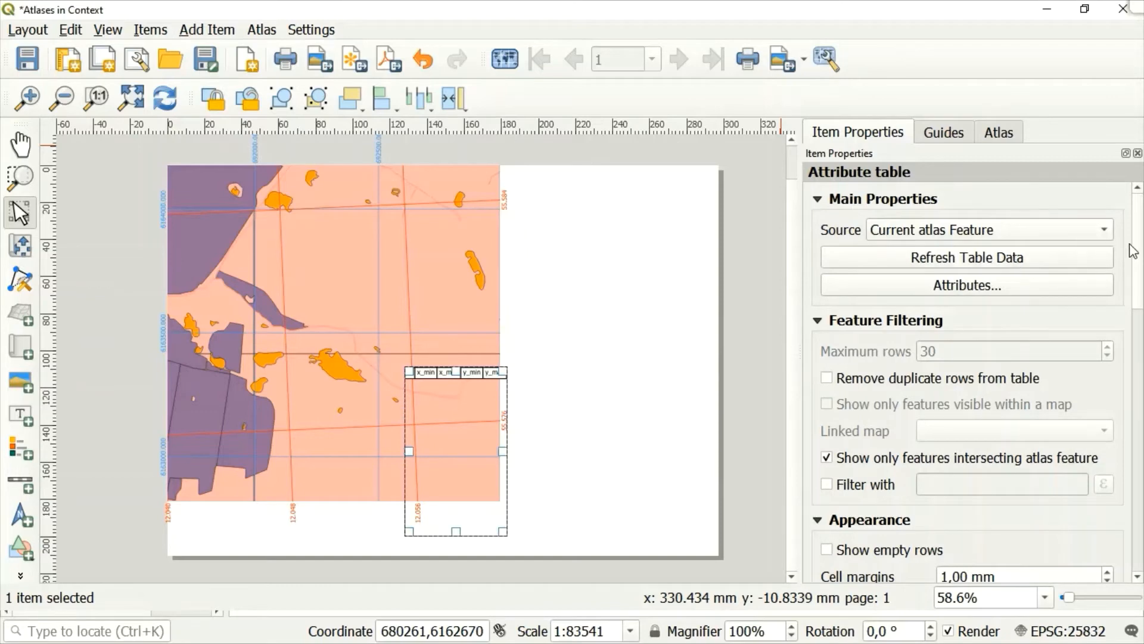
click(1087, 229)
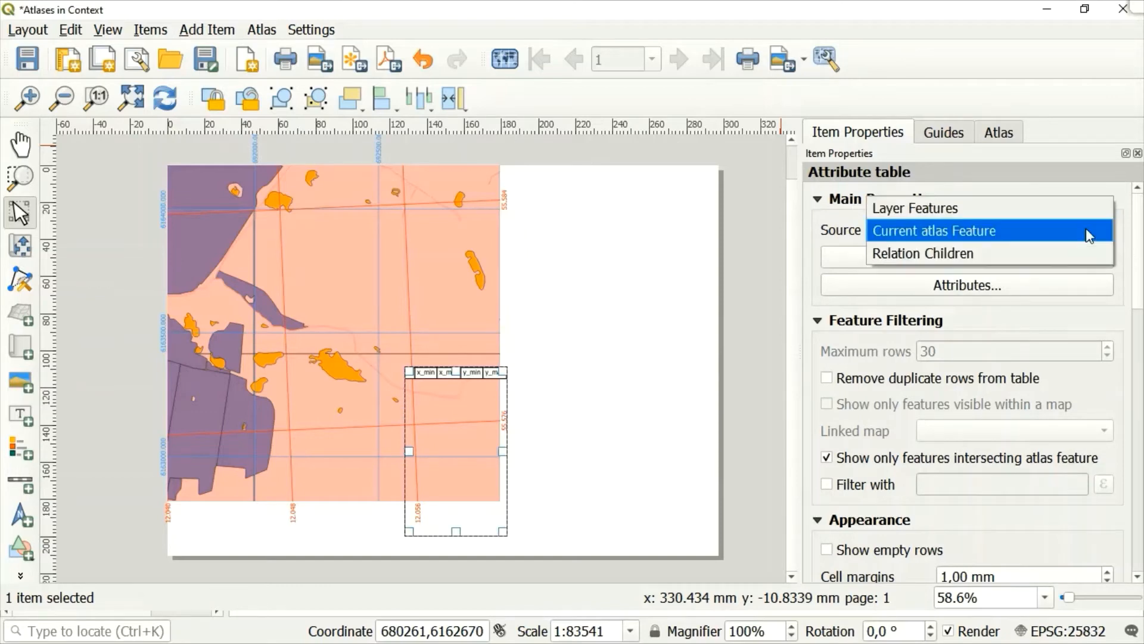
click(991, 254)
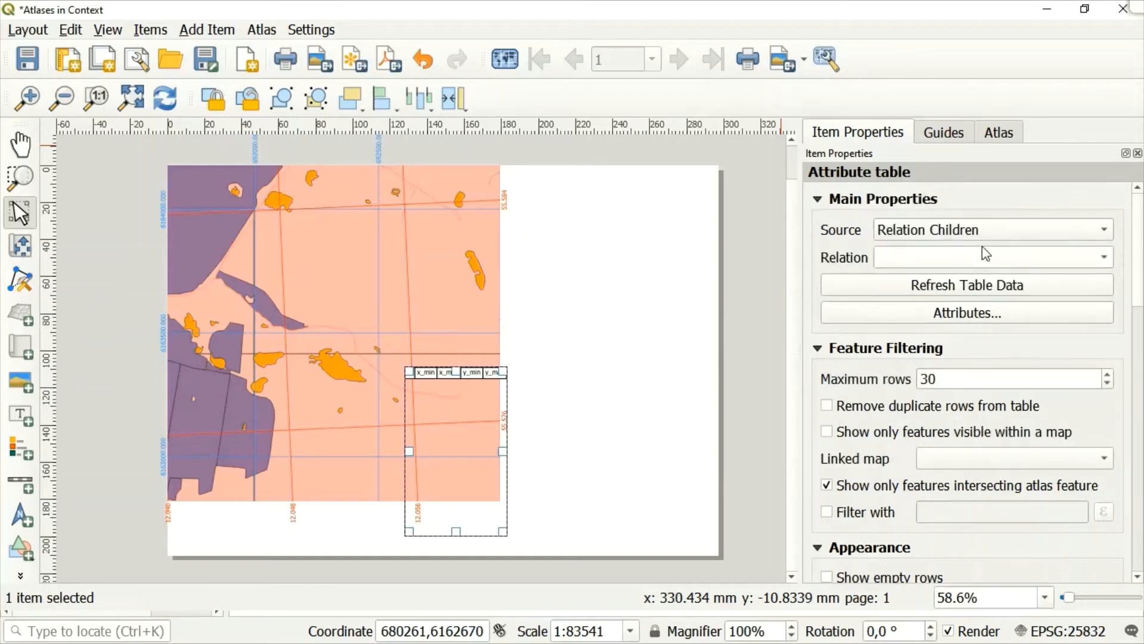
click(1043, 222)
key(Escape)
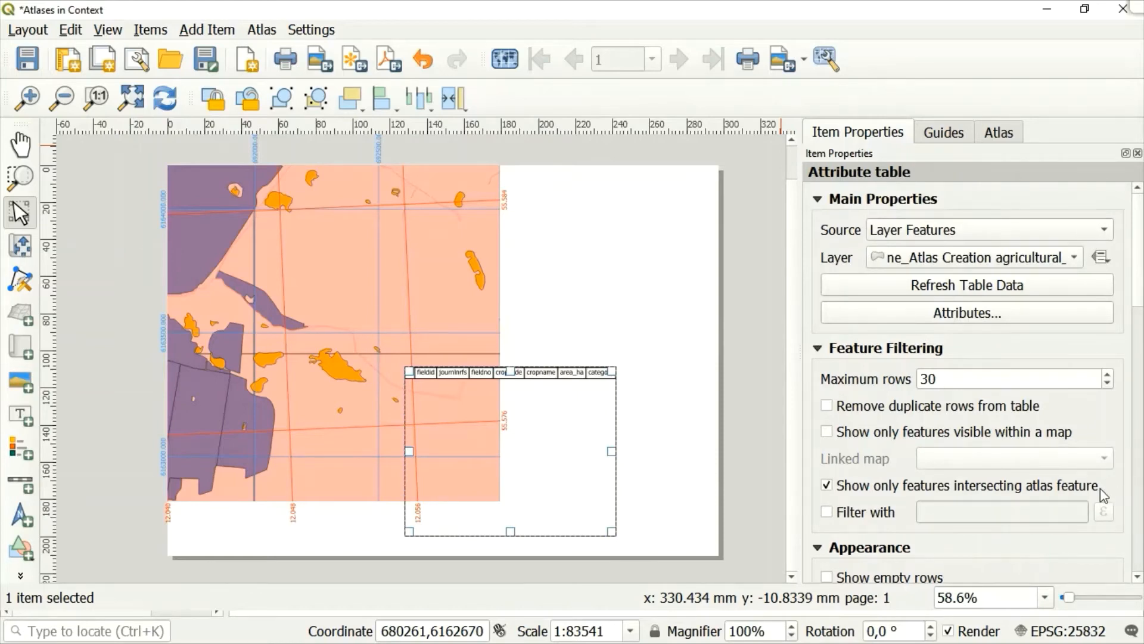
Remove the fieldno, cropcode, cropname, area_ha and category columns from the attribute table, keeping id, fieldid and journlnrfs.
click(1138, 577)
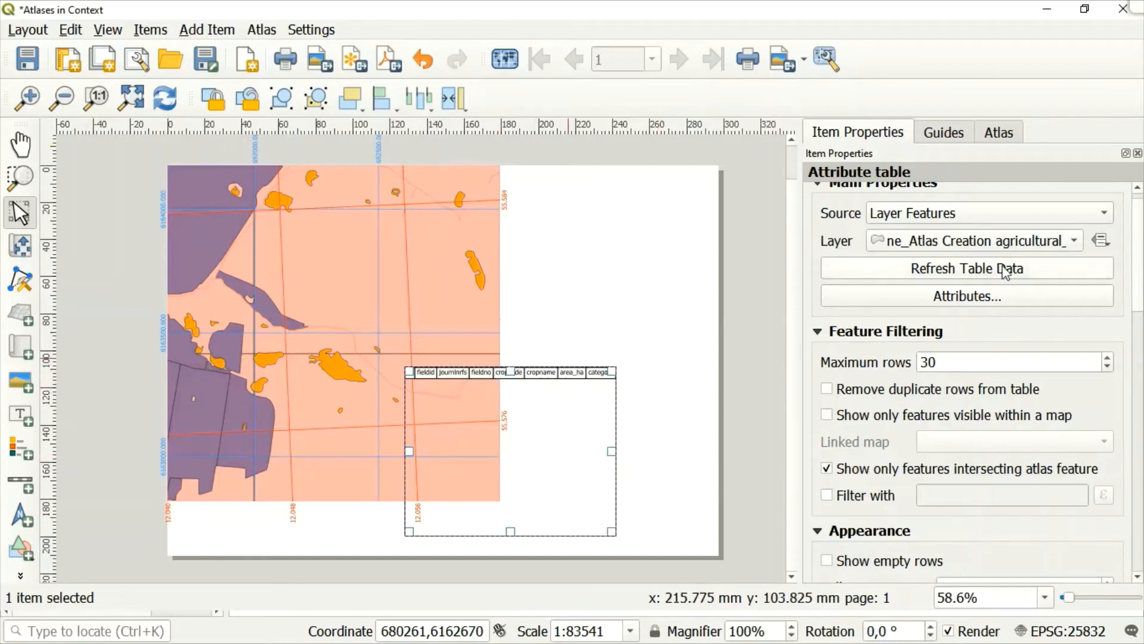
click(983, 301)
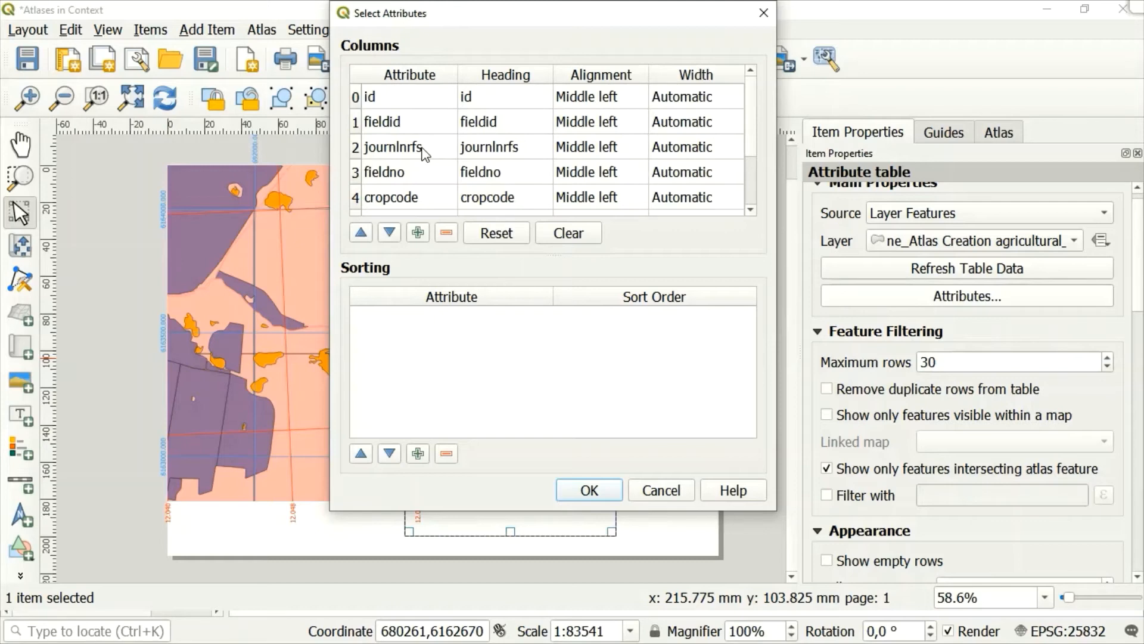
double_click(369, 174)
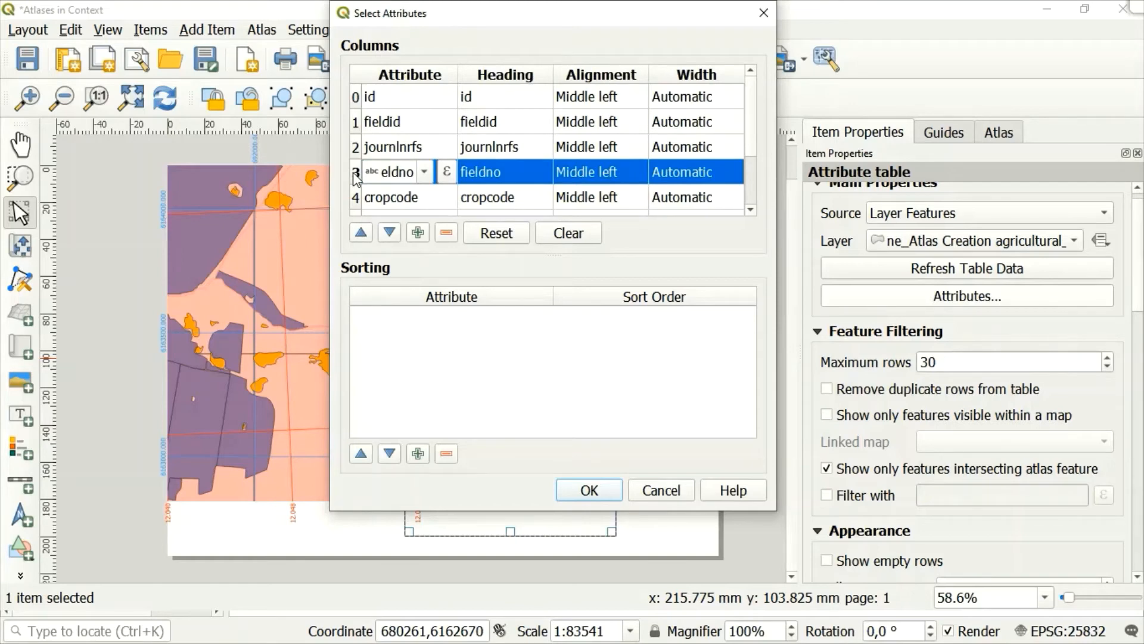
shift+click(356, 198)
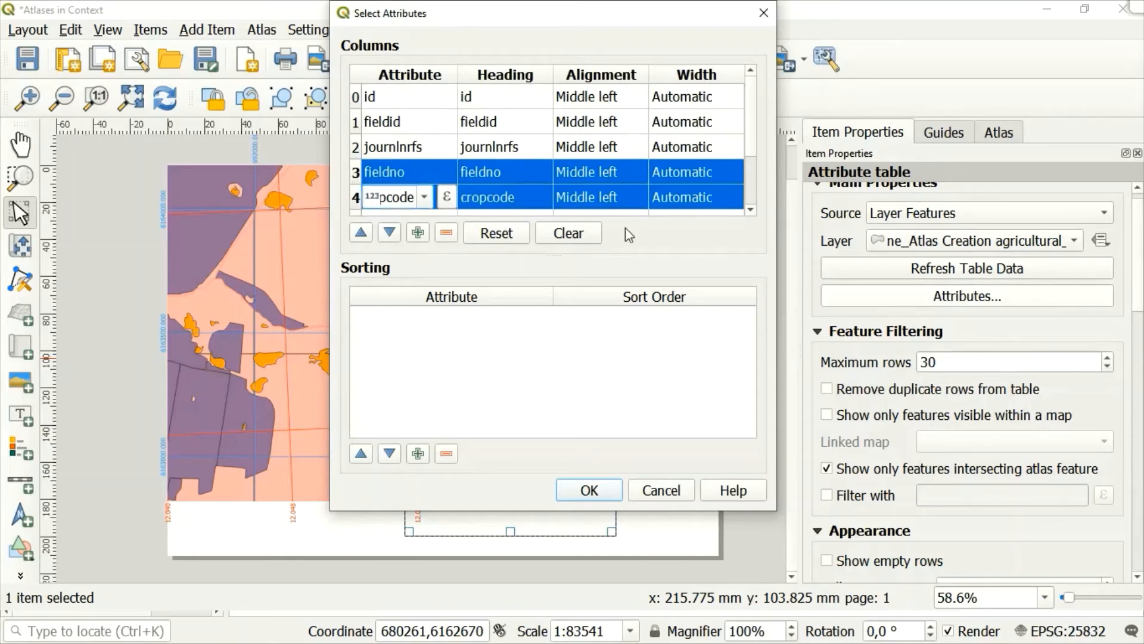
click(752, 210)
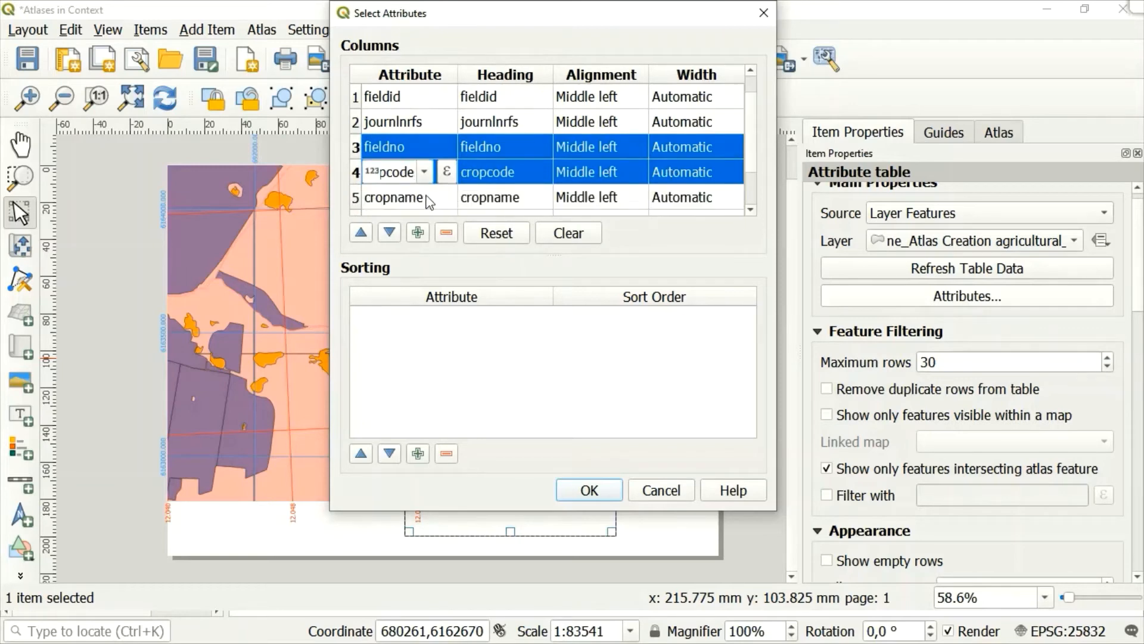
shift+click(355, 197)
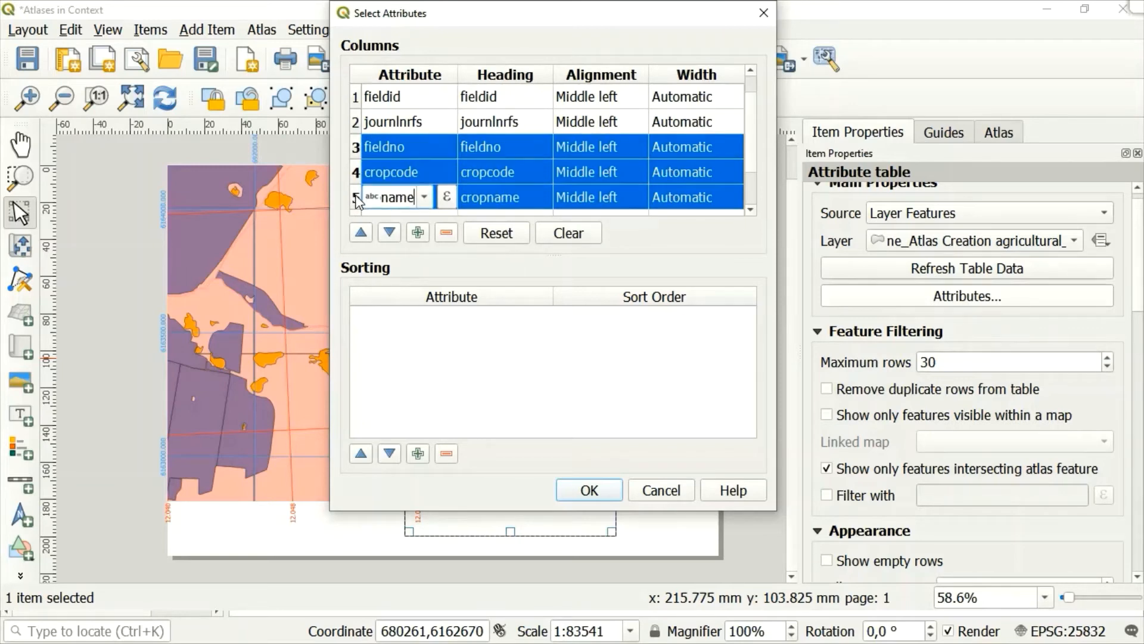
click(751, 210)
click(750, 210)
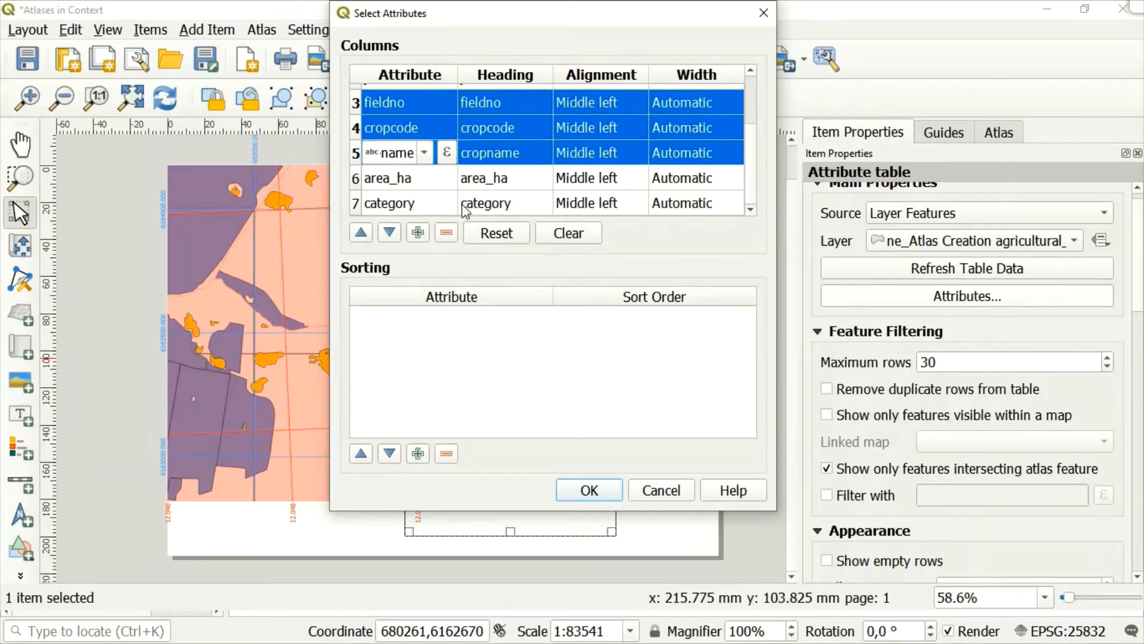
ctrl+click(358, 179)
ctrl+click(358, 180)
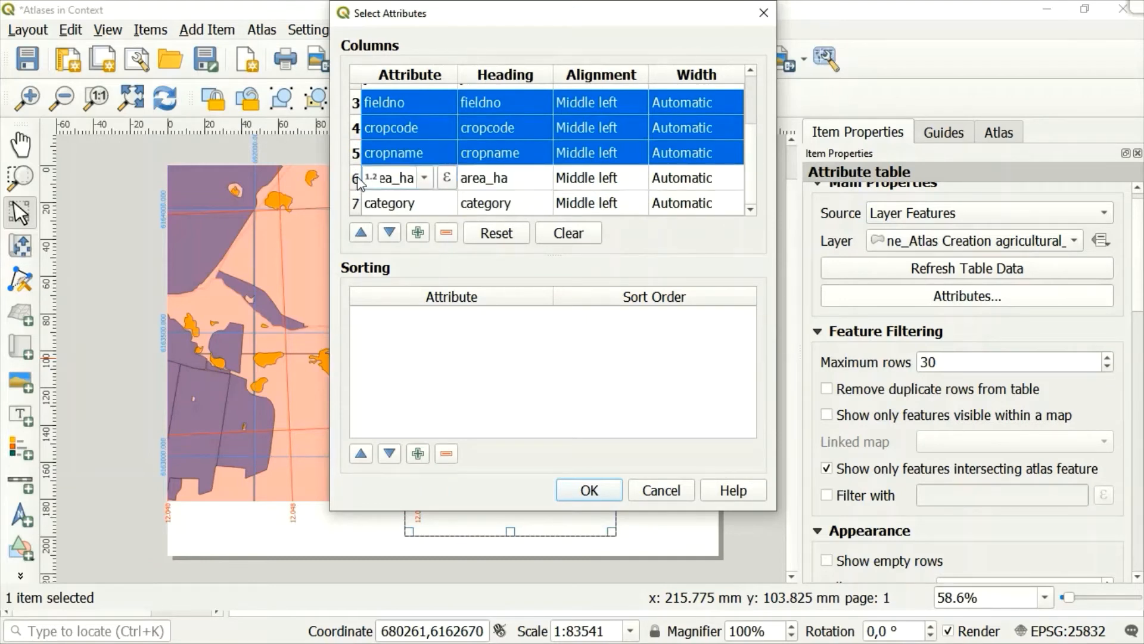
ctrl+click(358, 179)
ctrl+click(358, 205)
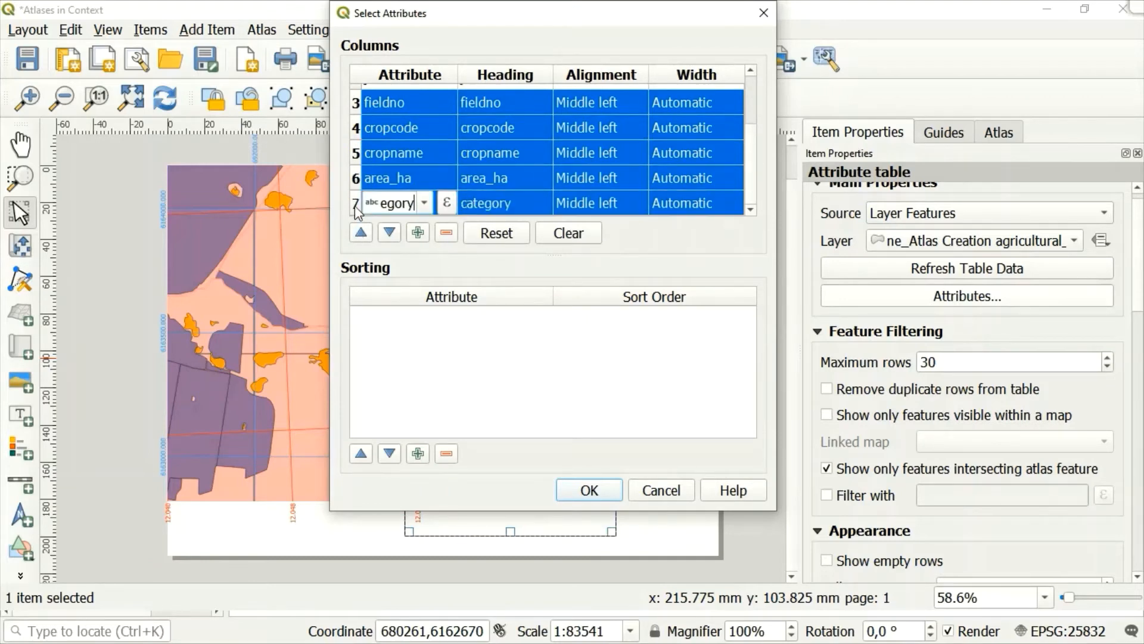
click(449, 235)
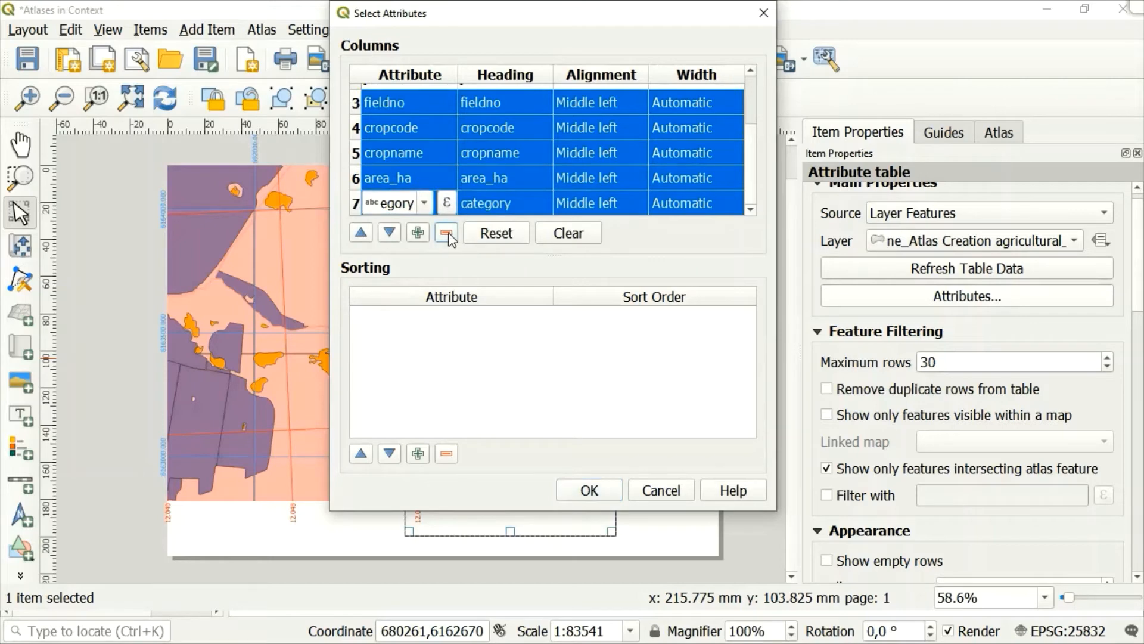
click(447, 234)
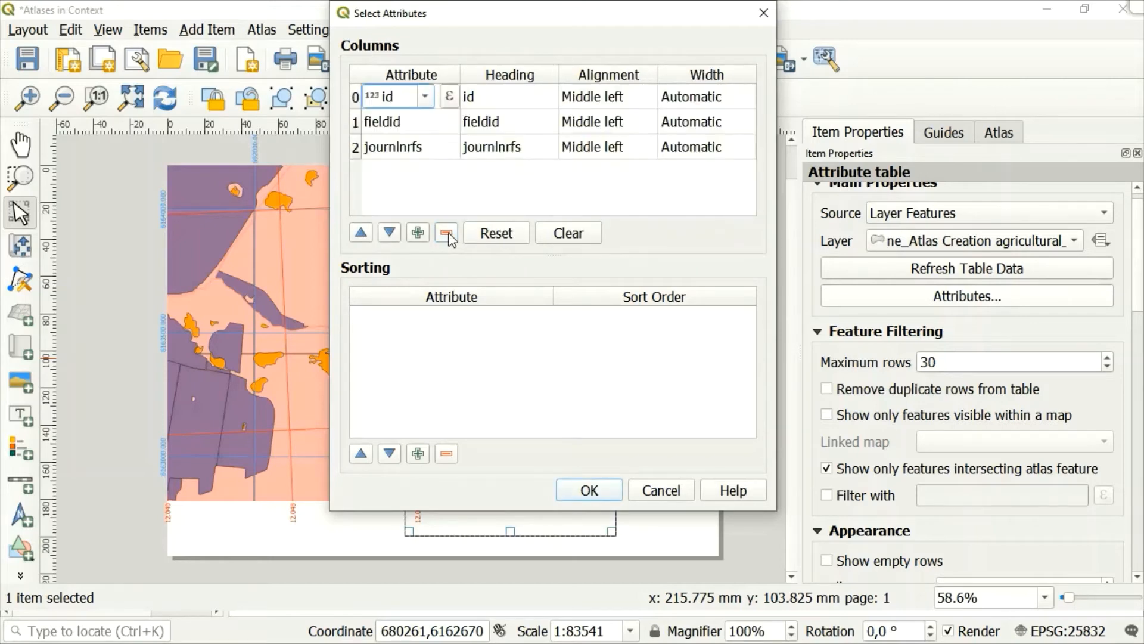
click(588, 491)
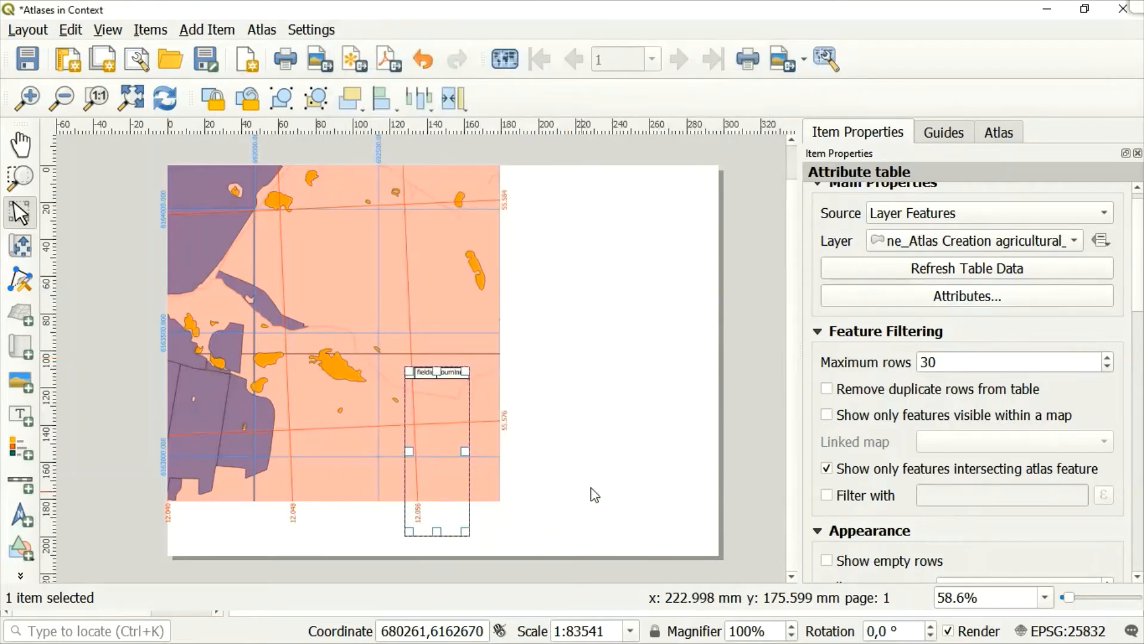
Move the attribute table off the map into the blank area of the page beside it.
click(565, 420)
click(442, 370)
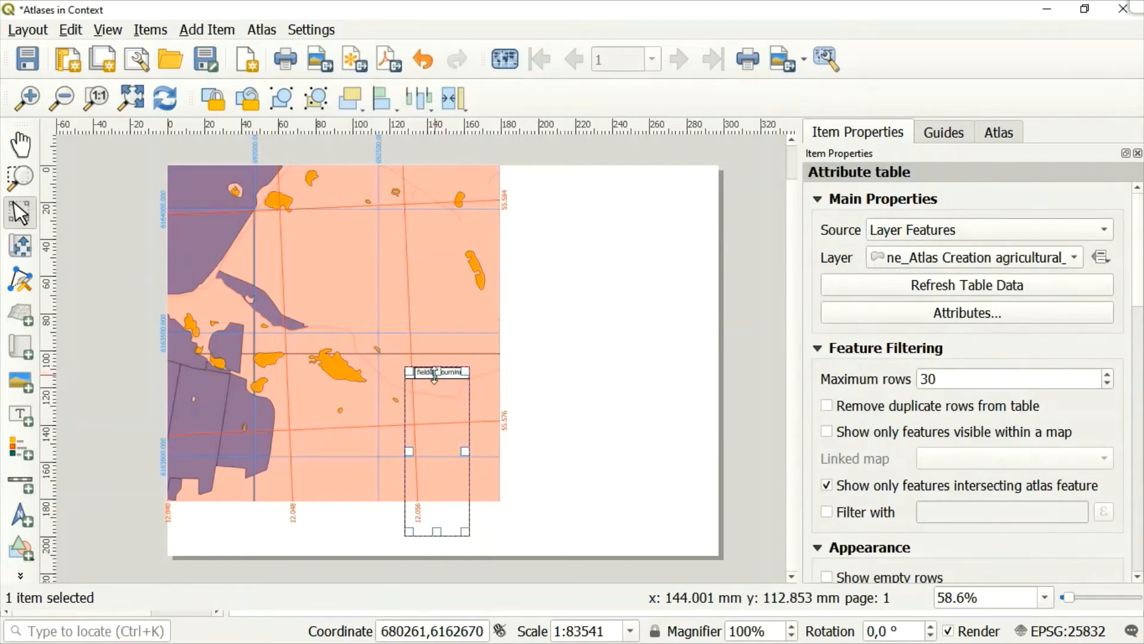
drag(424, 377, 593, 413)
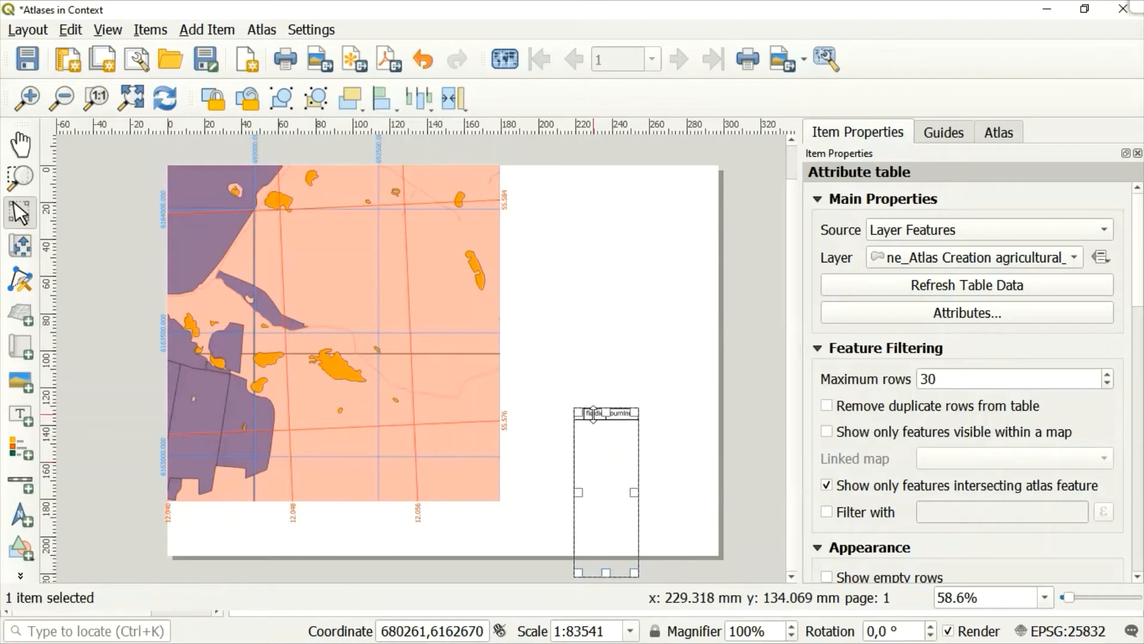
click(674, 340)
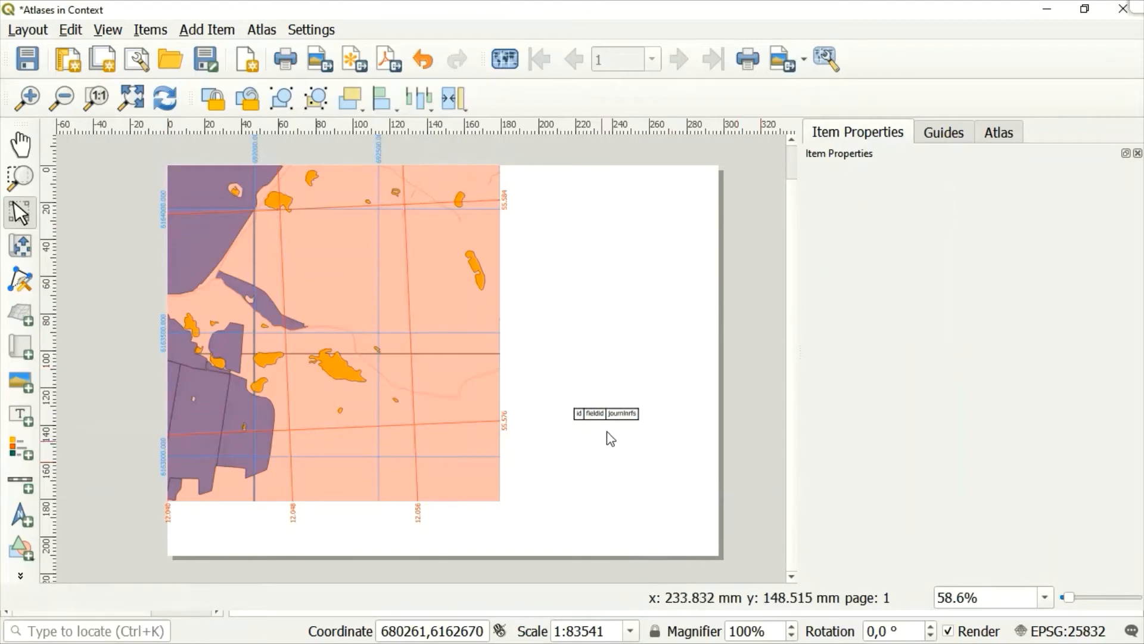
Review the attribute table's feature filtering, appearance, grid, and font and text styling settings.
click(615, 417)
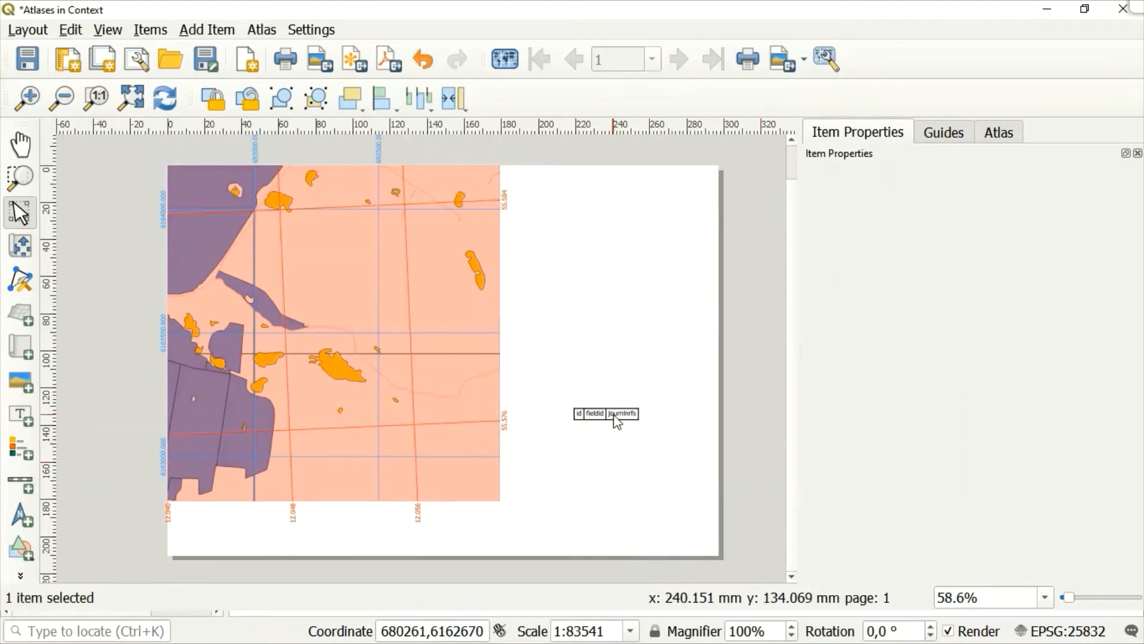
click(615, 414)
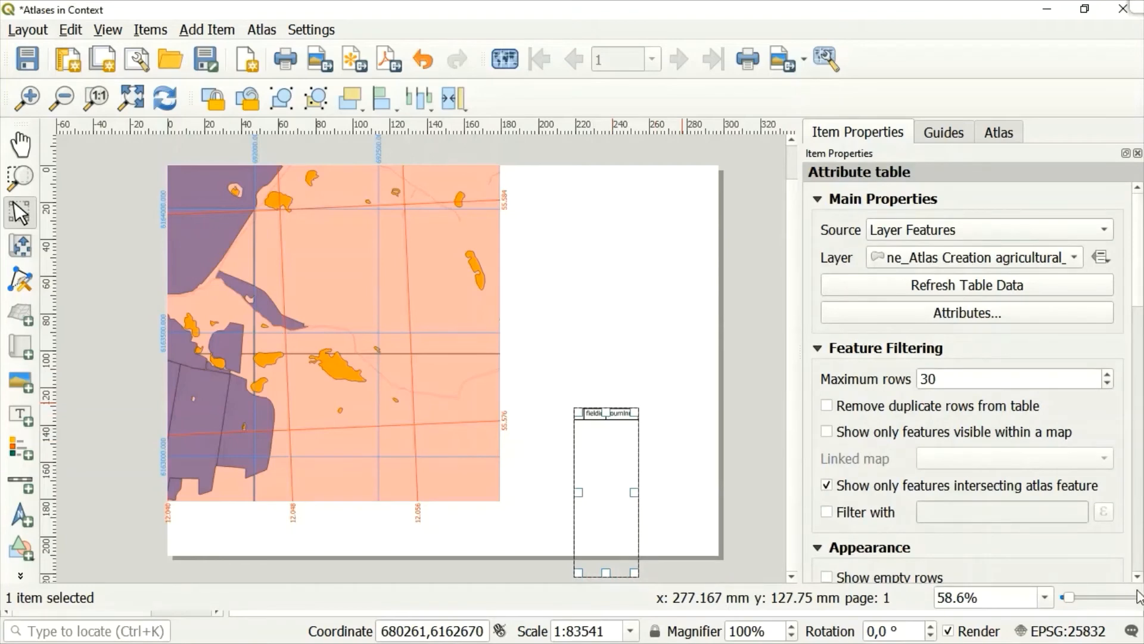
click(1138, 577)
scroll(1139, 585, down, 5)
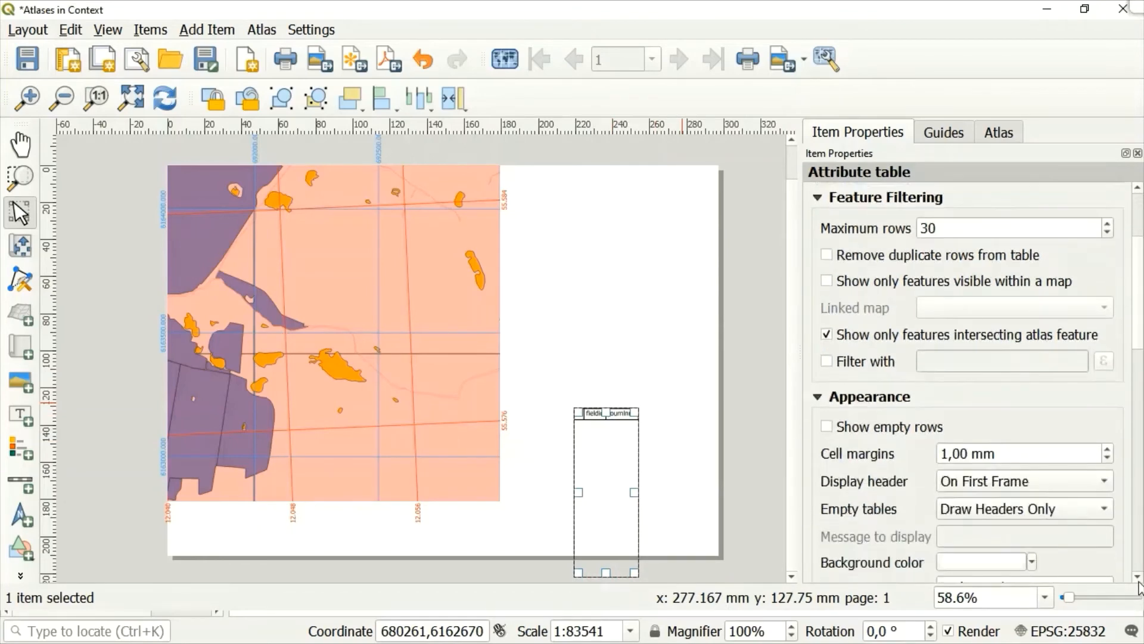
scroll(1139, 587, down, 3)
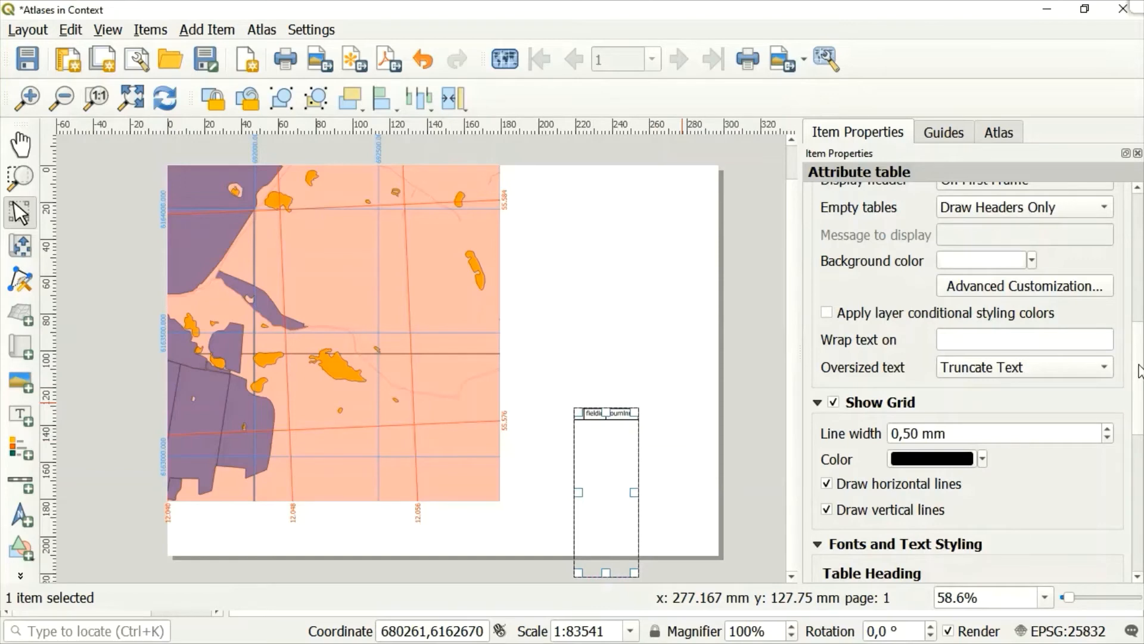
scroll(1139, 371, down, 8)
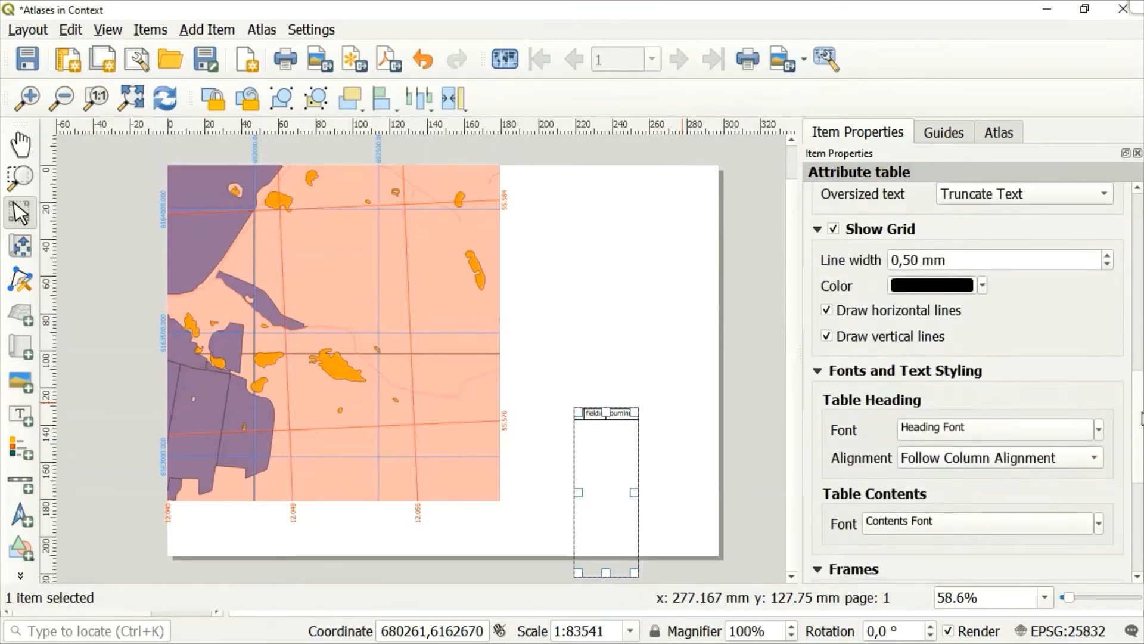
drag(1143, 458, 1125, 201)
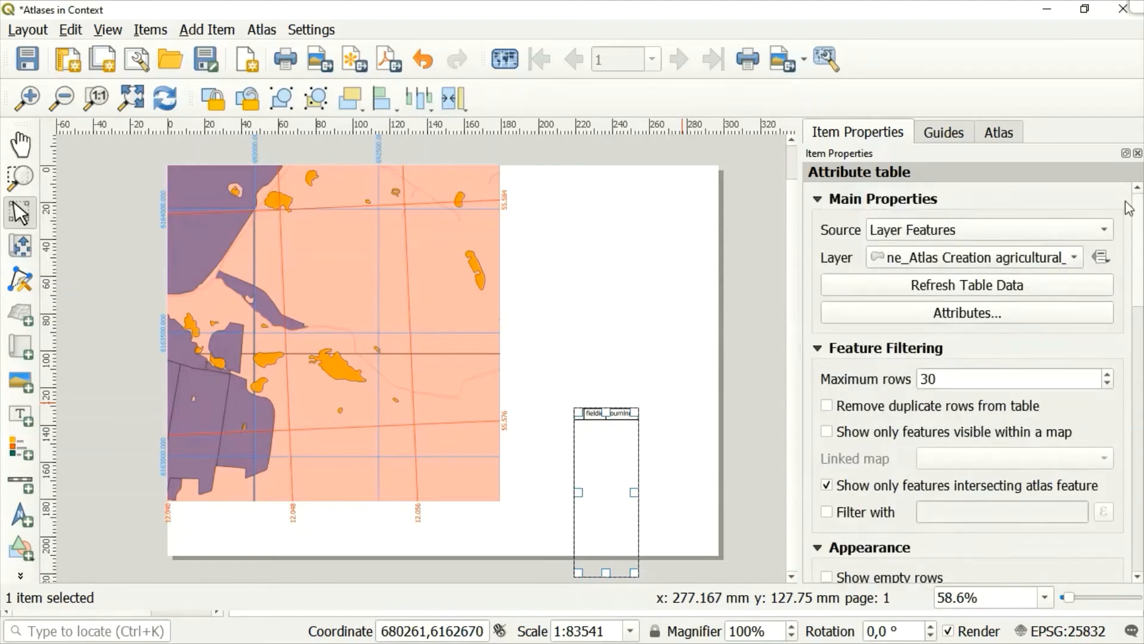
click(634, 317)
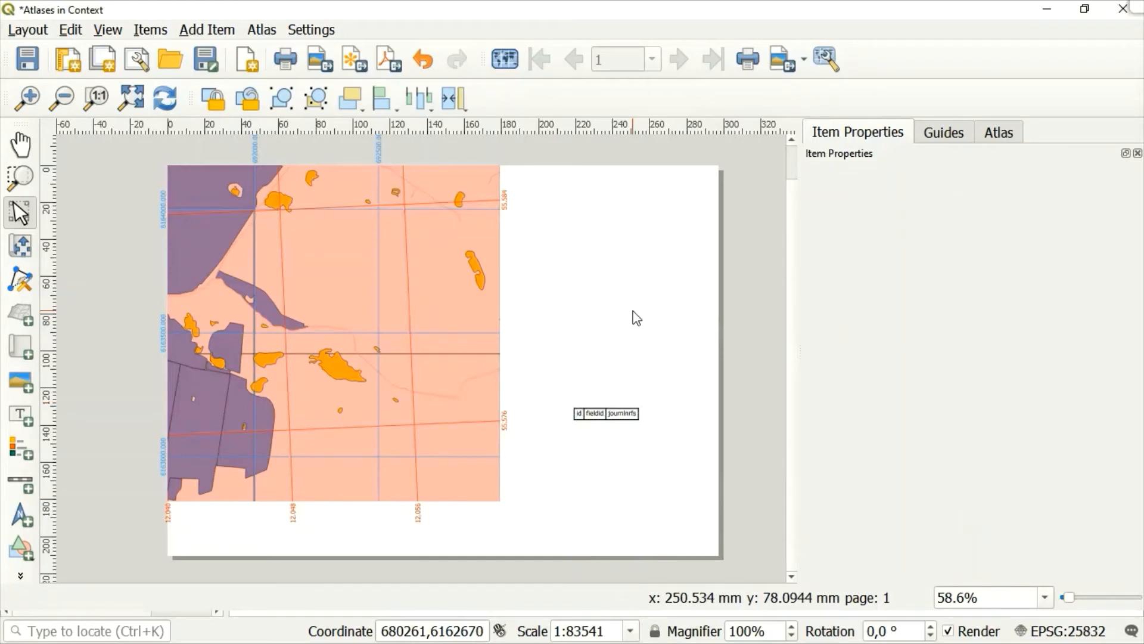
Lock the layers and the layer styles of Map 1.
click(355, 370)
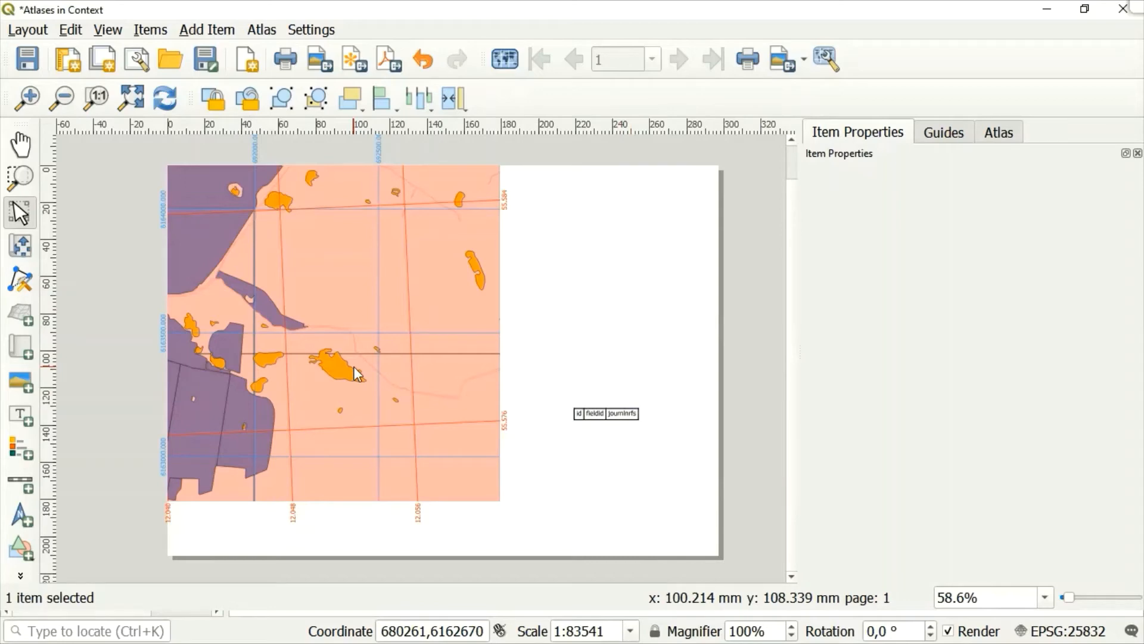
click(354, 367)
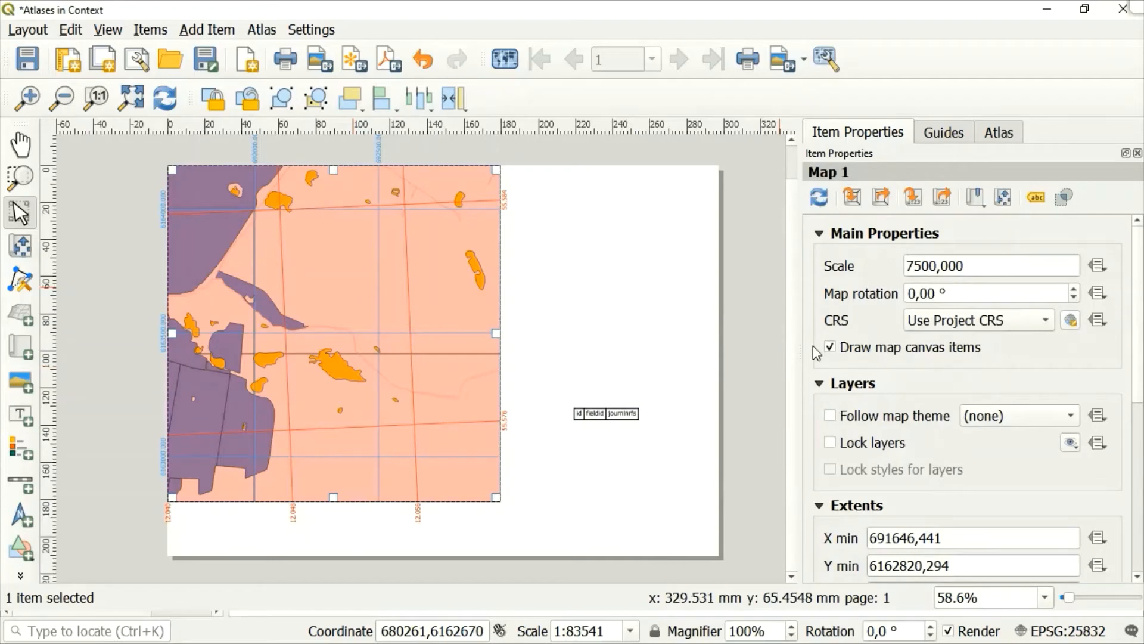
click(830, 442)
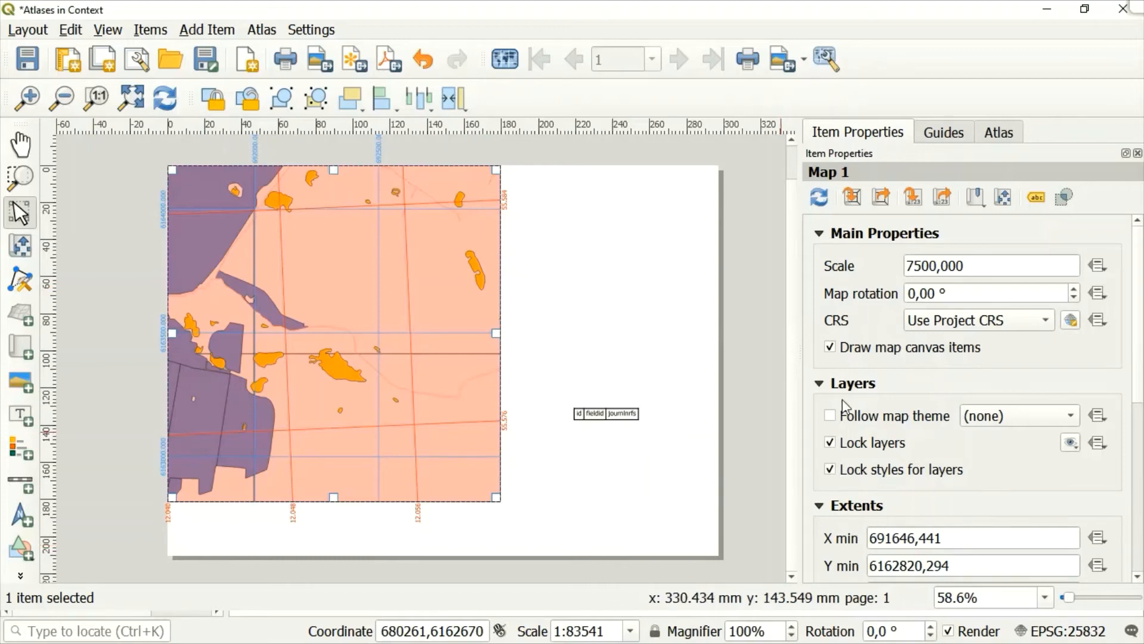
Add a second map about 109 by 95 mm in the blank area beside the main map, and match its scale to the main canvas.
click(20, 345)
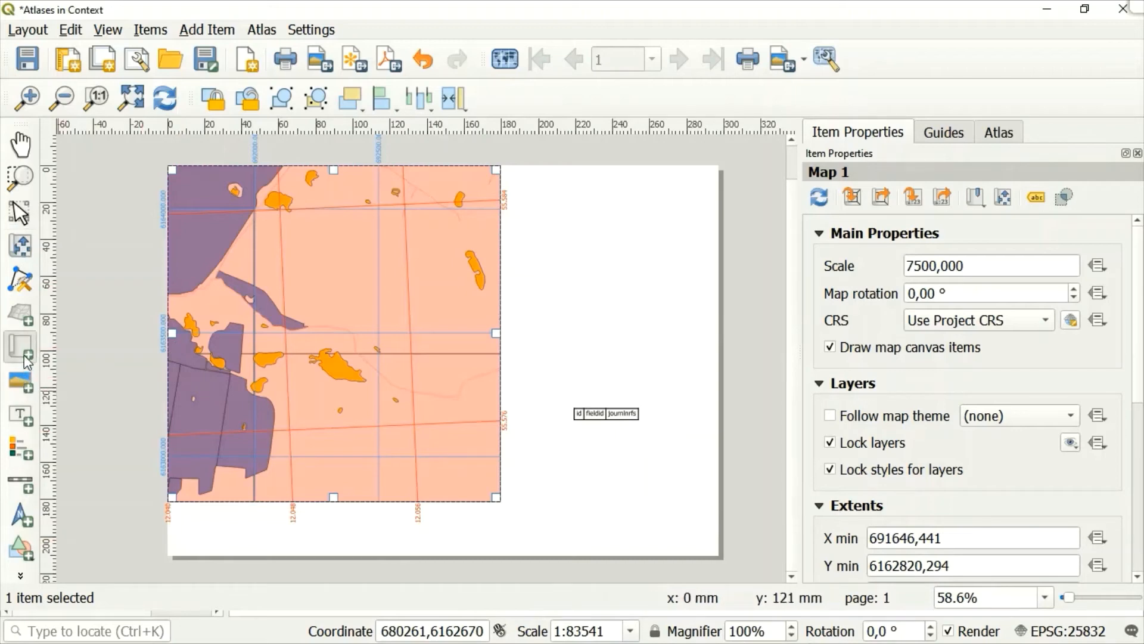
drag(500, 166, 701, 340)
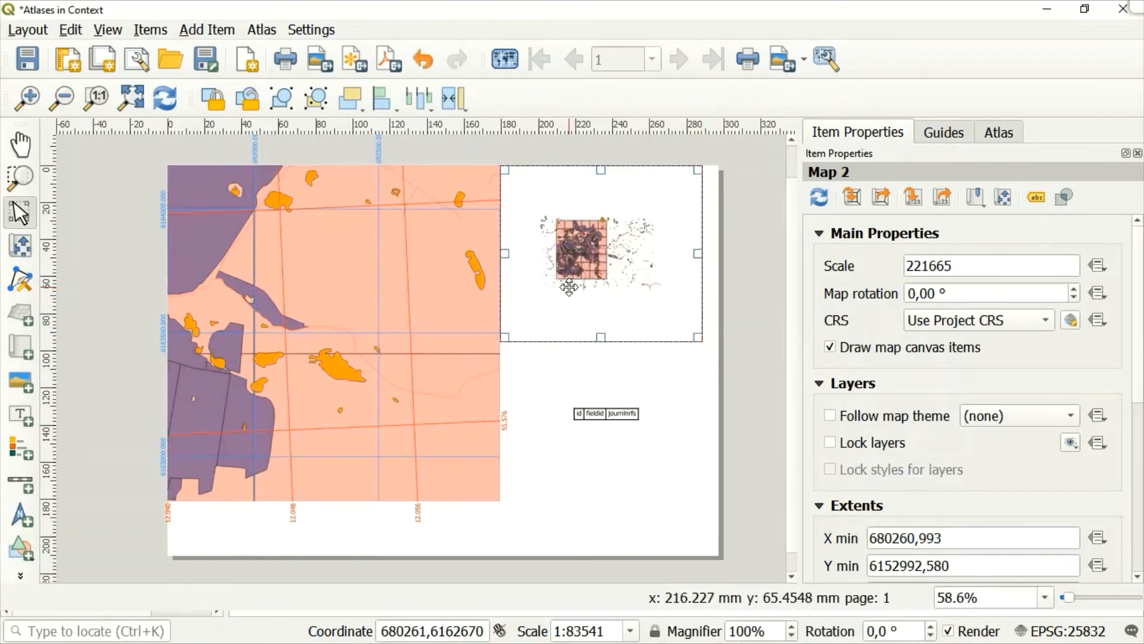
mouse_move(578, 288)
mouse_down()
mouse_move(608, 292)
mouse_move(585, 297)
mouse_move(584, 287)
mouse_move(587, 305)
mouse_up()
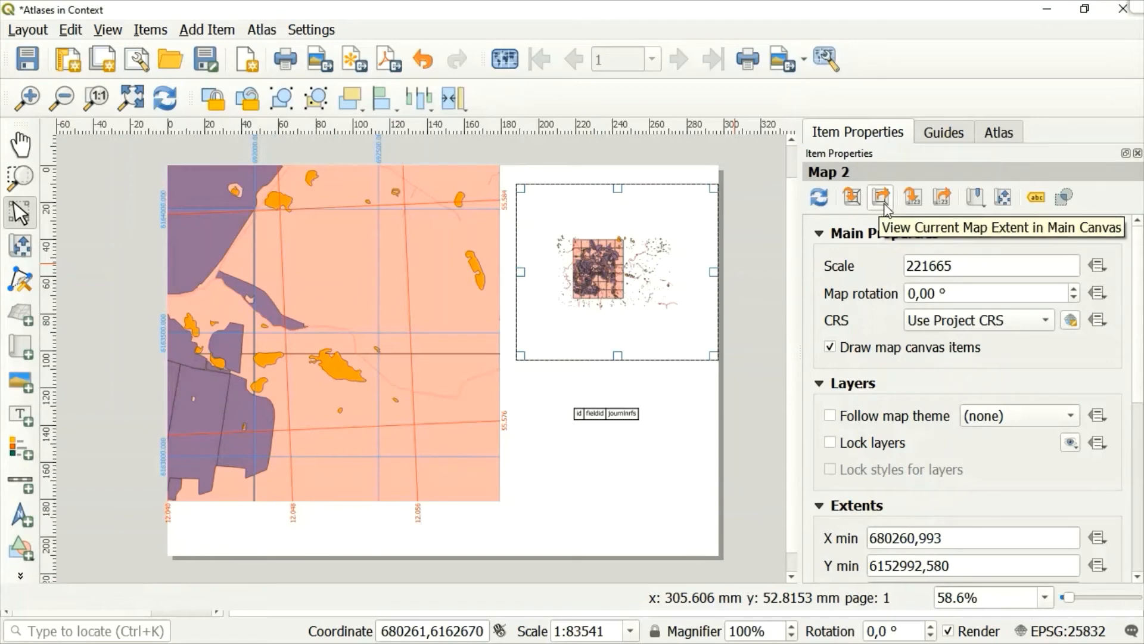
click(915, 202)
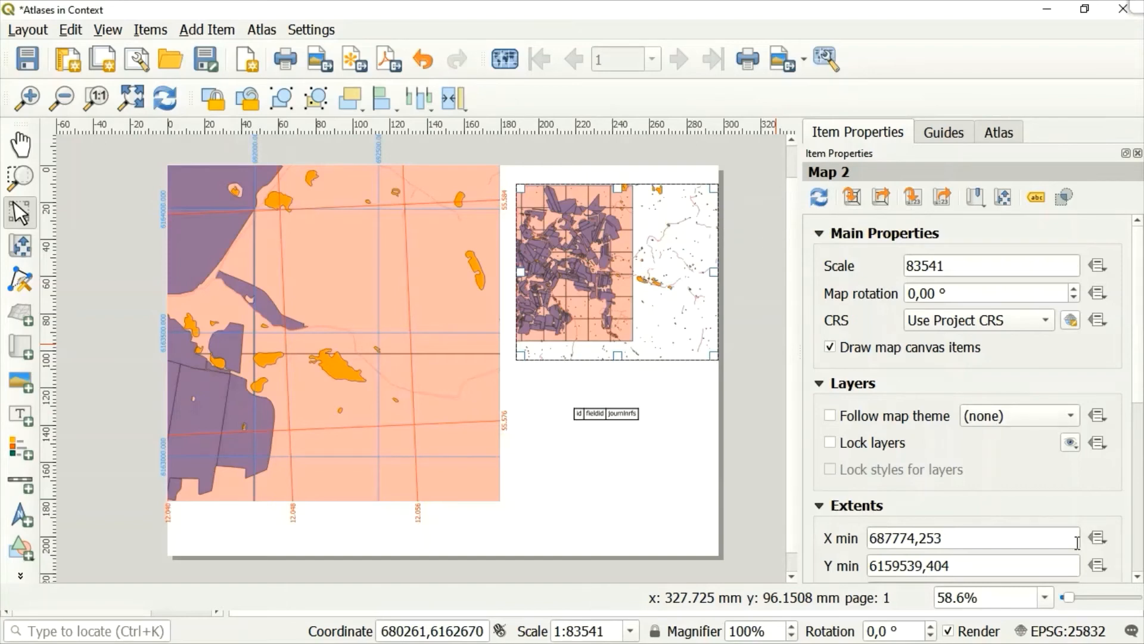
Check the grid and overview options of Map 2 and enable its frame.
click(1138, 577)
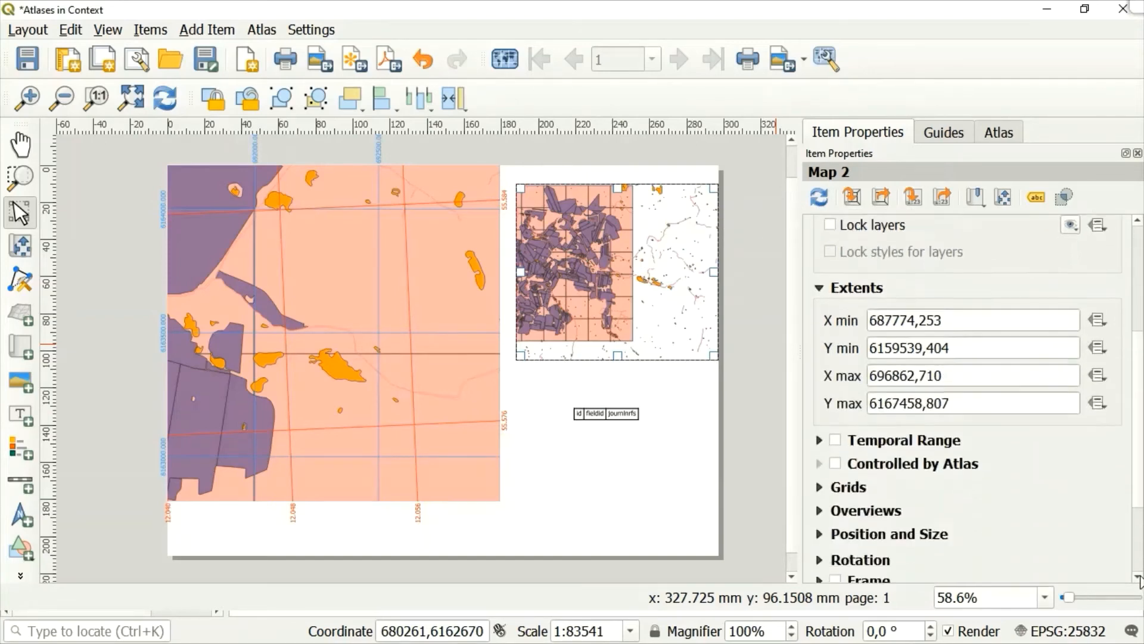
click(1137, 577)
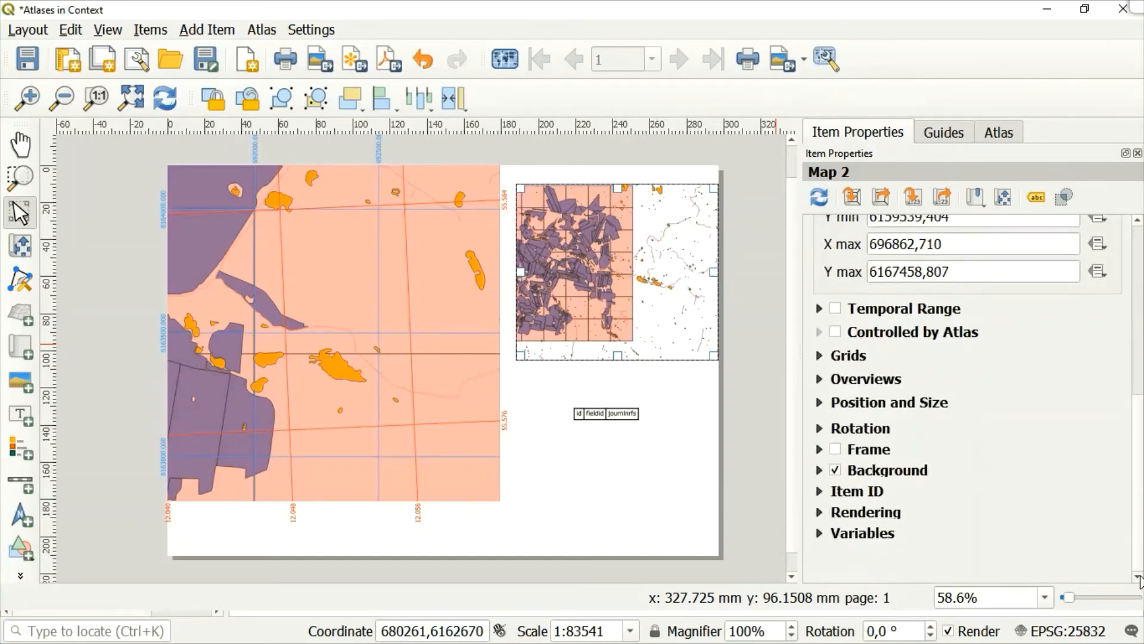
click(819, 357)
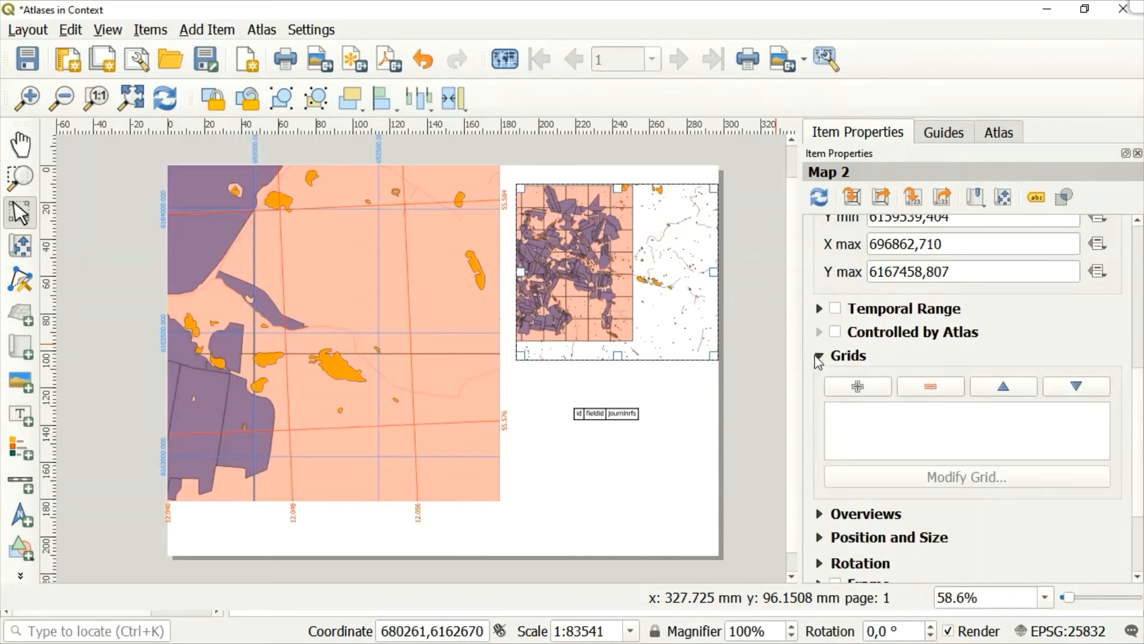
click(818, 355)
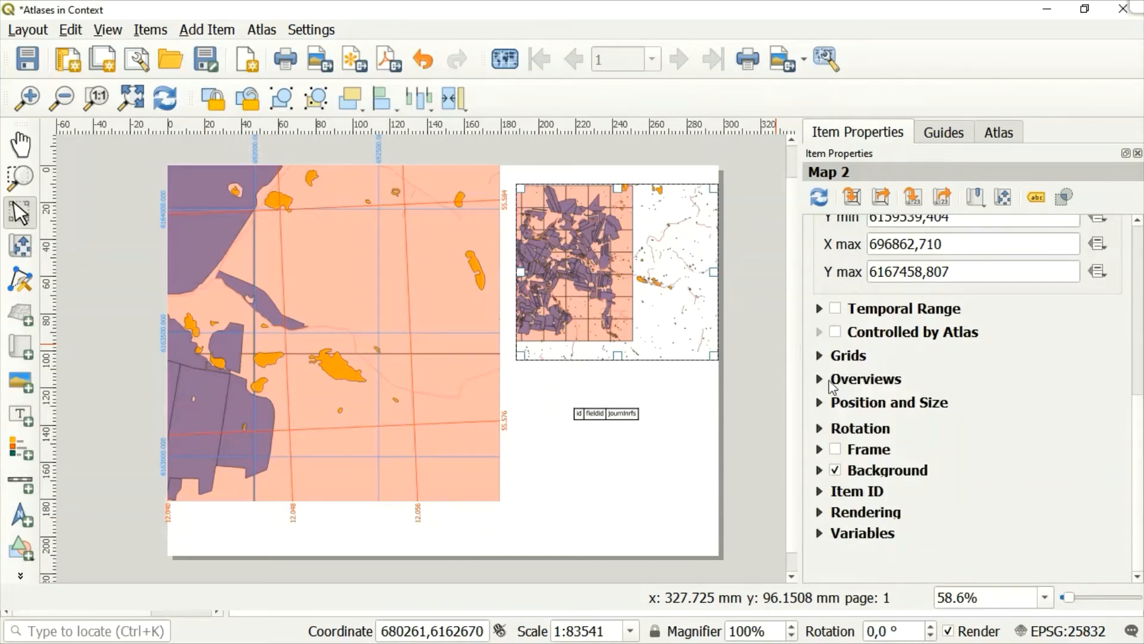
click(820, 379)
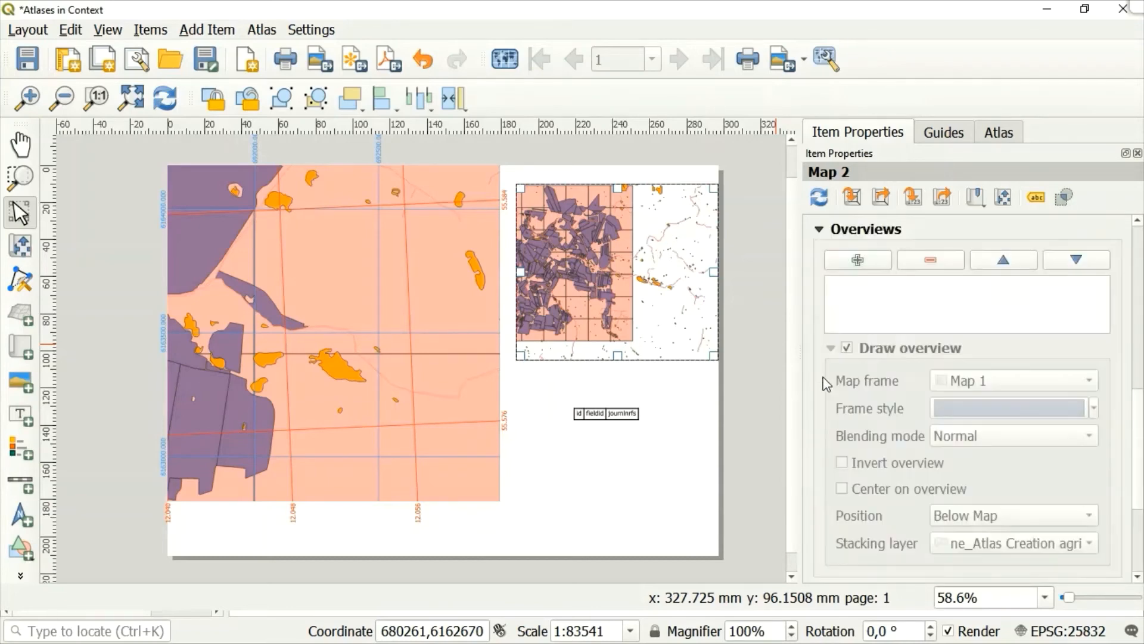
click(821, 232)
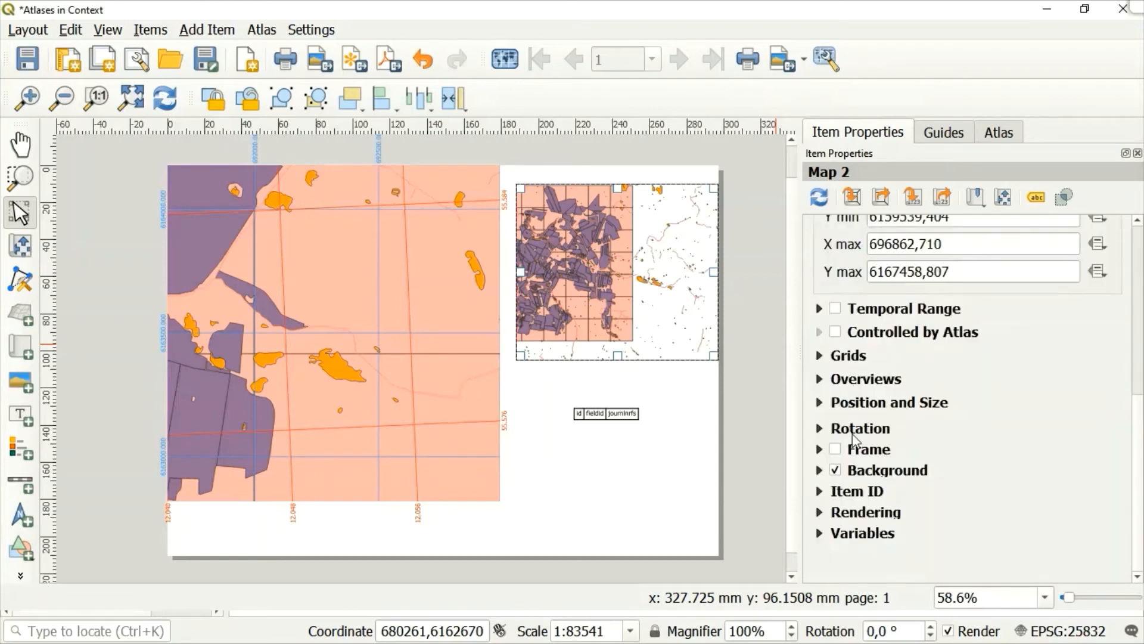
click(835, 449)
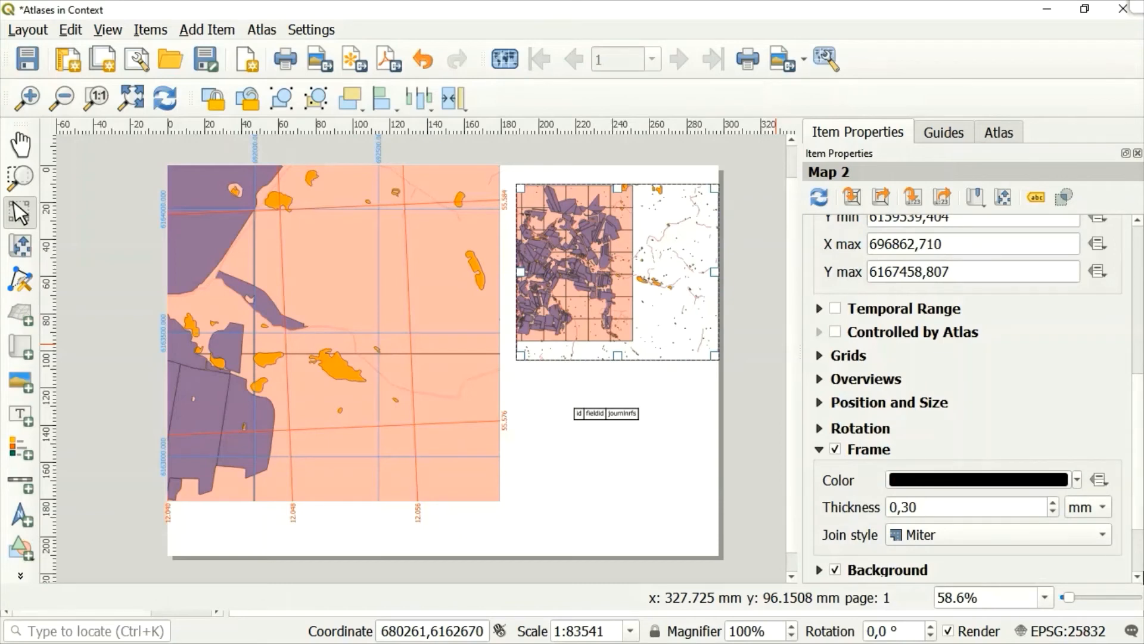
click(1137, 577)
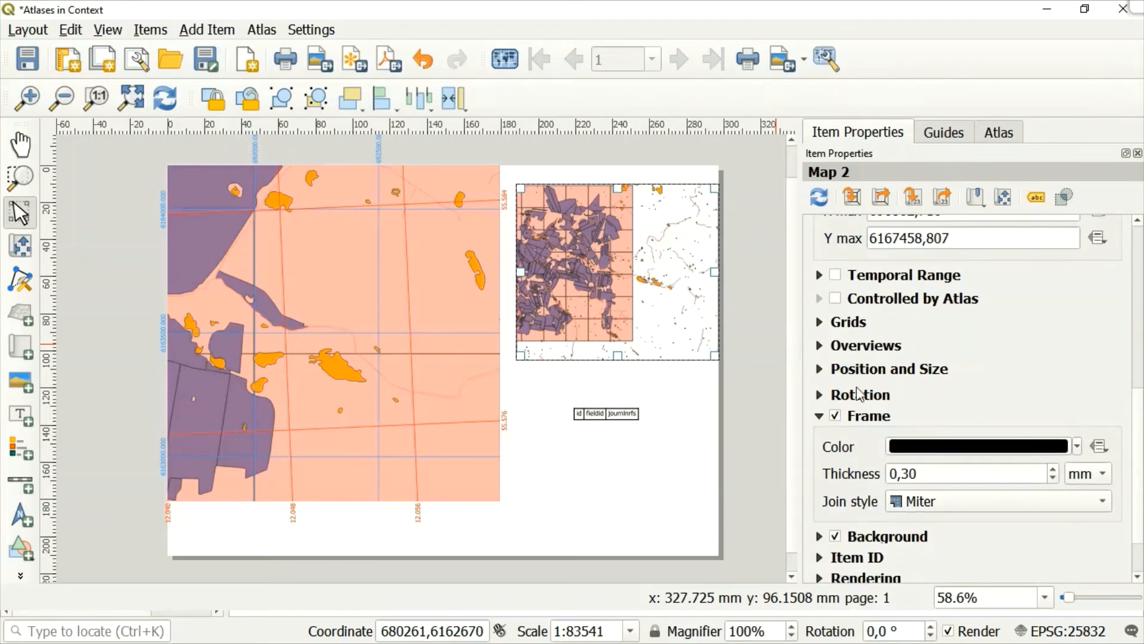
Shrink the attribute table's frame from its upper edge so the table sits near the bottom of the page.
click(588, 416)
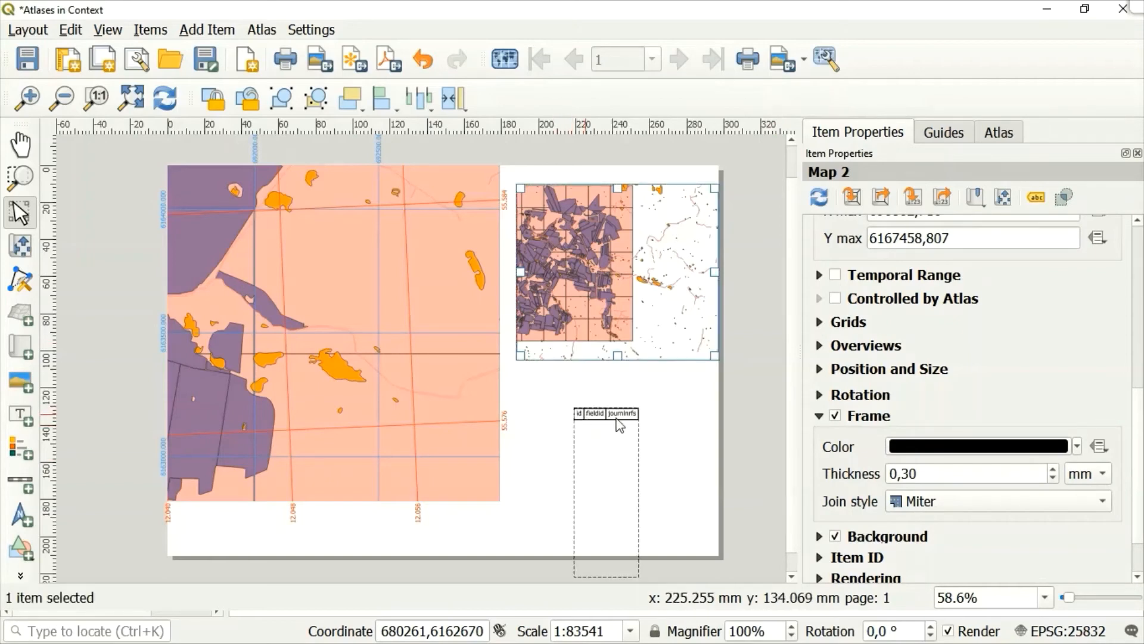
click(593, 417)
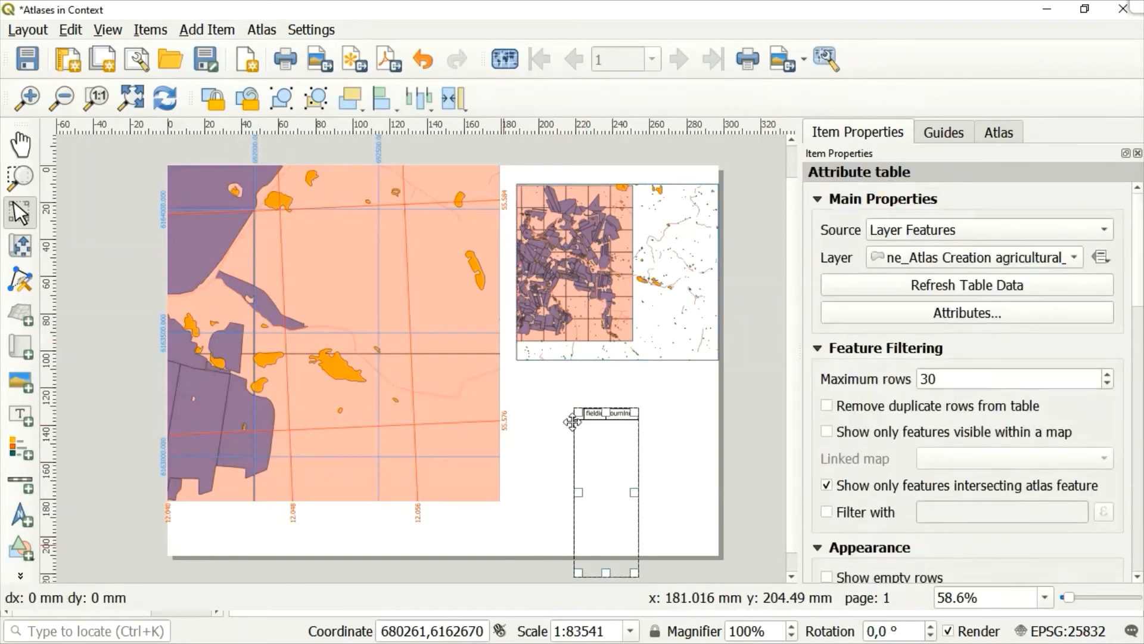
drag(594, 417, 547, 535)
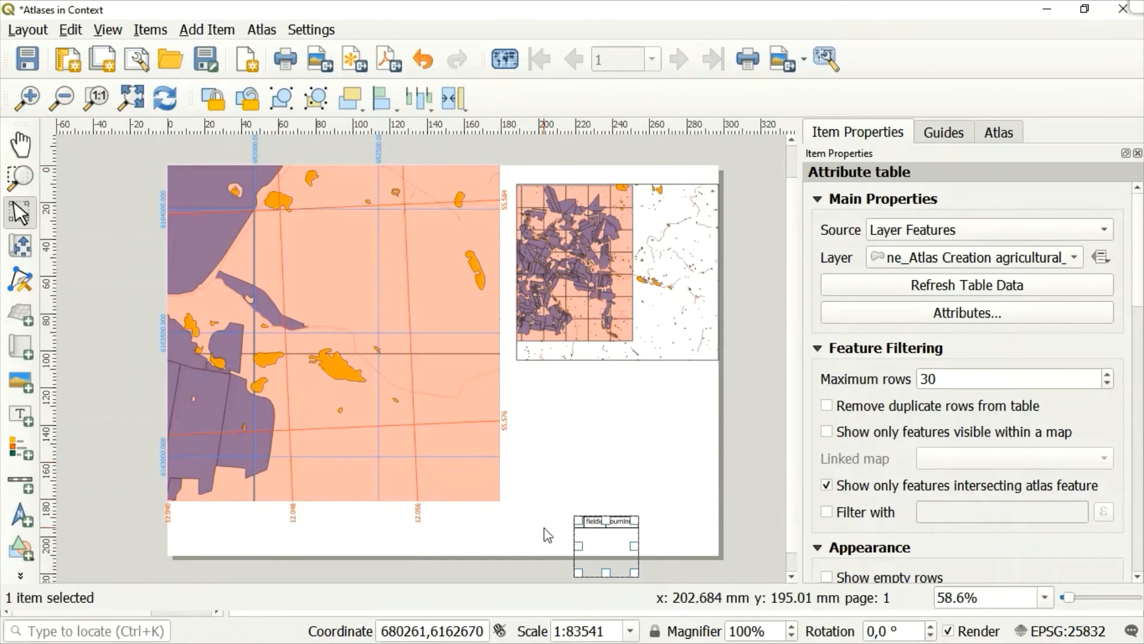
Add a legend for Map 1 in the blank space between the second map and the attribute table.
click(192, 36)
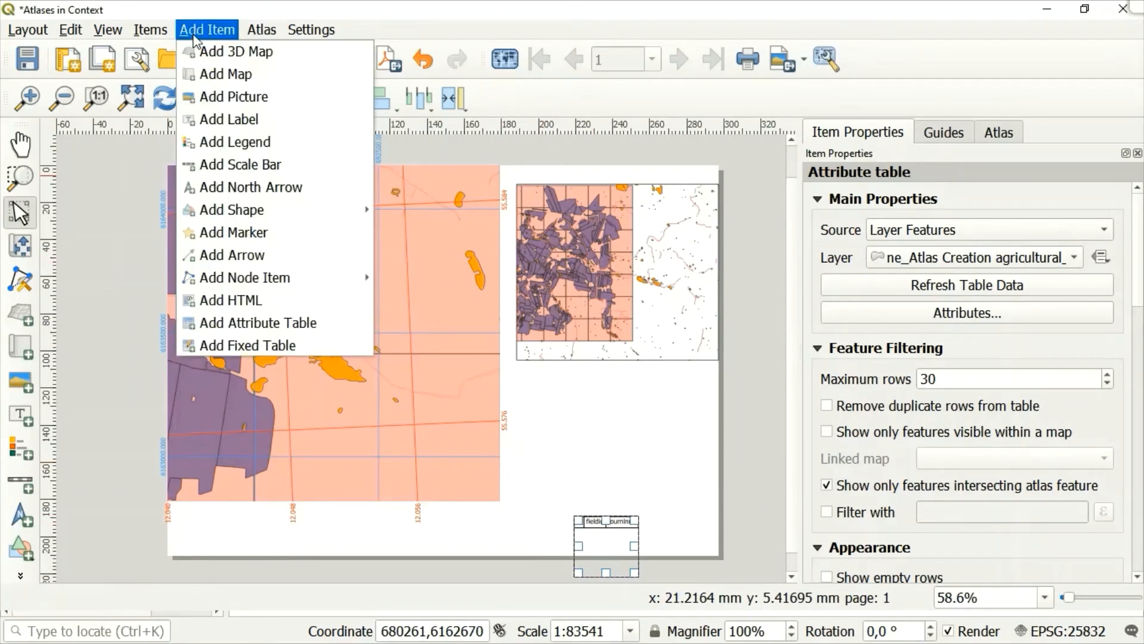
click(227, 142)
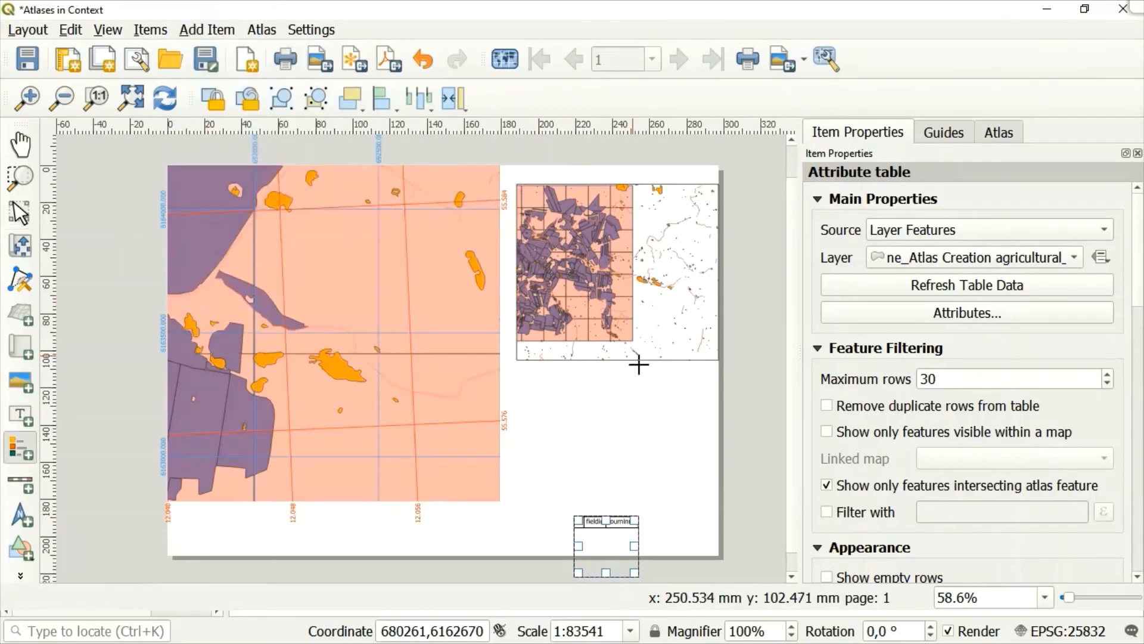
drag(528, 383, 702, 476)
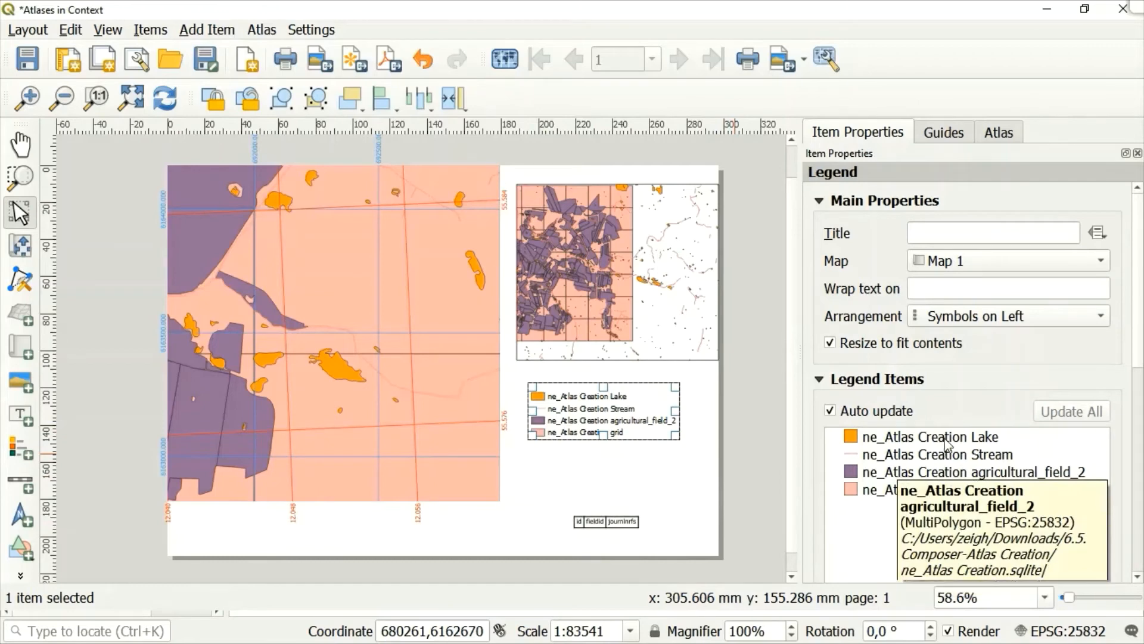
Turn off the legend's auto update and remove the Lake, Stream and agricultural_field_2 entries from it.
click(912, 438)
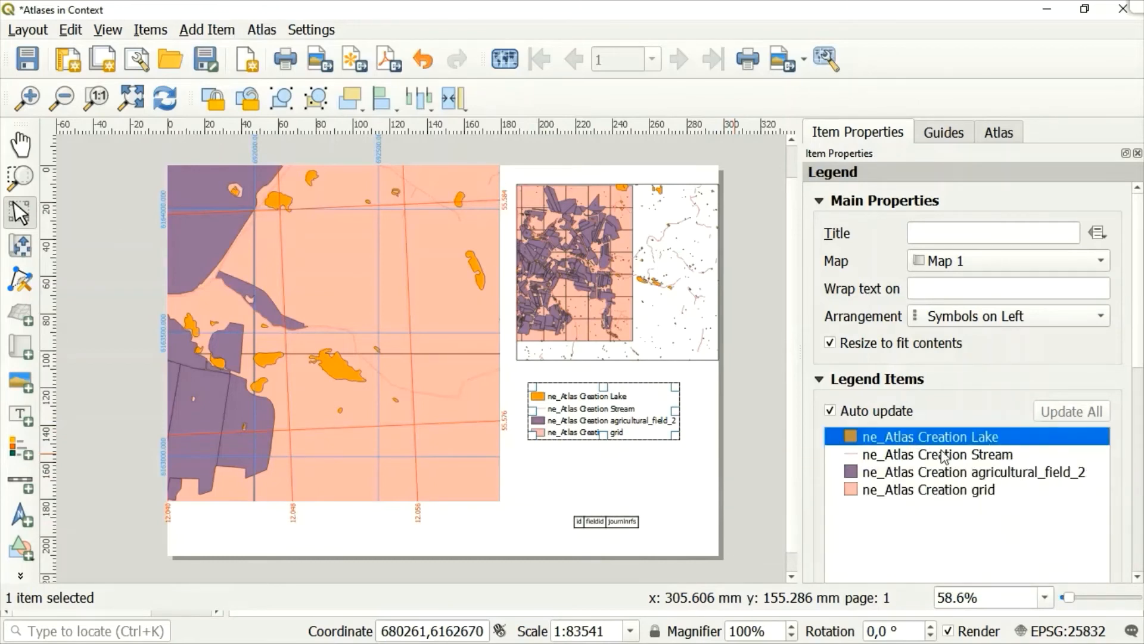
click(943, 457)
click(922, 435)
click(823, 411)
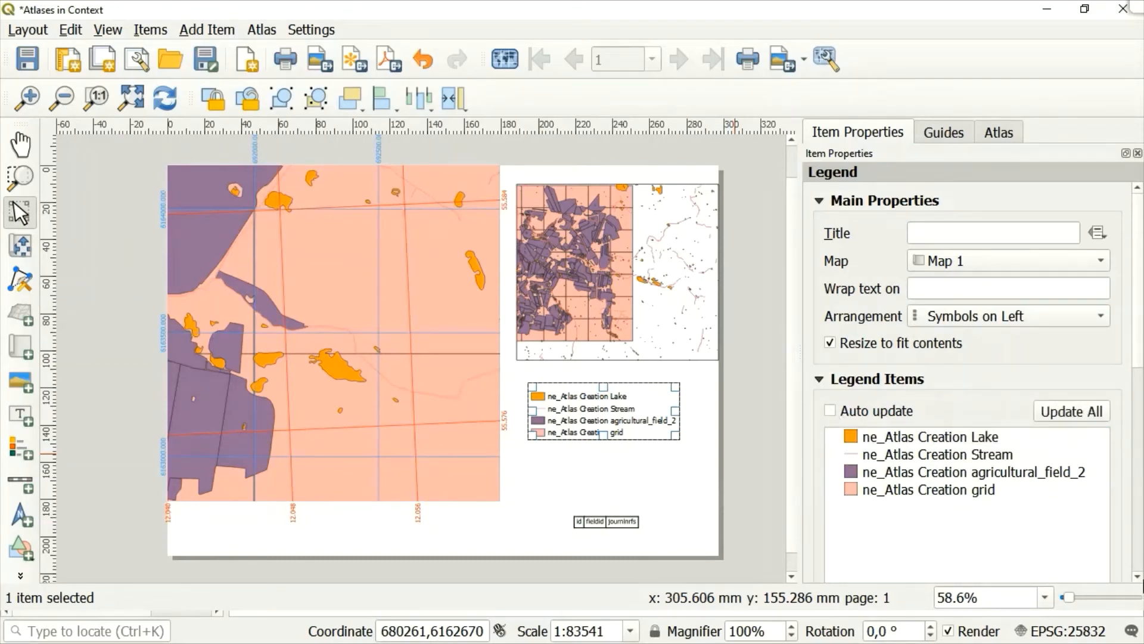
scroll(1141, 576, down, 5)
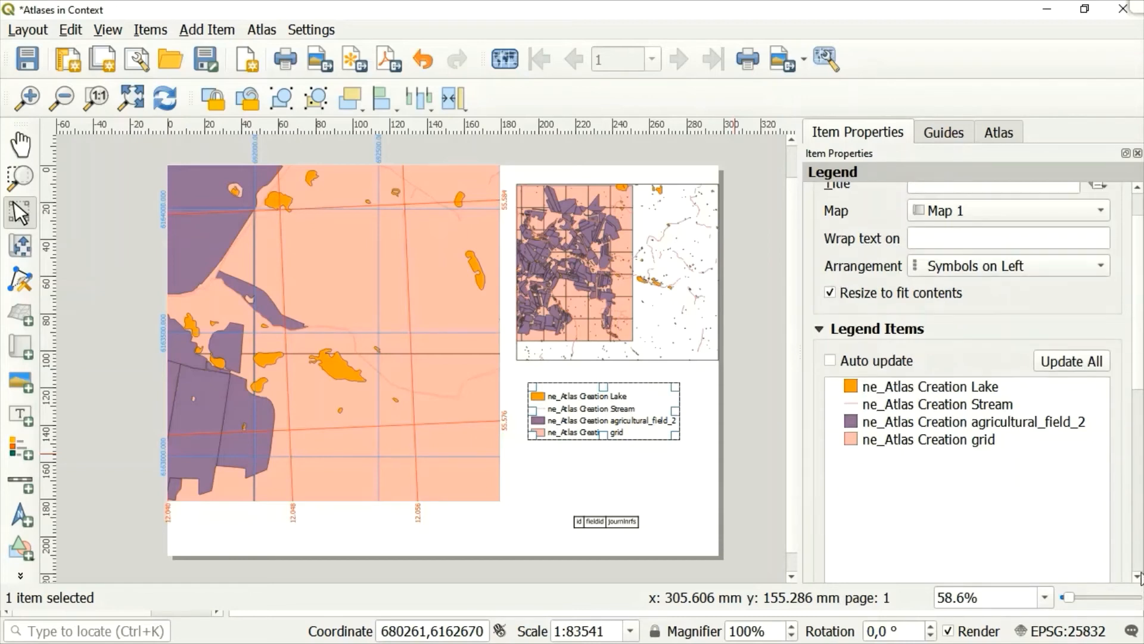
click(900, 272)
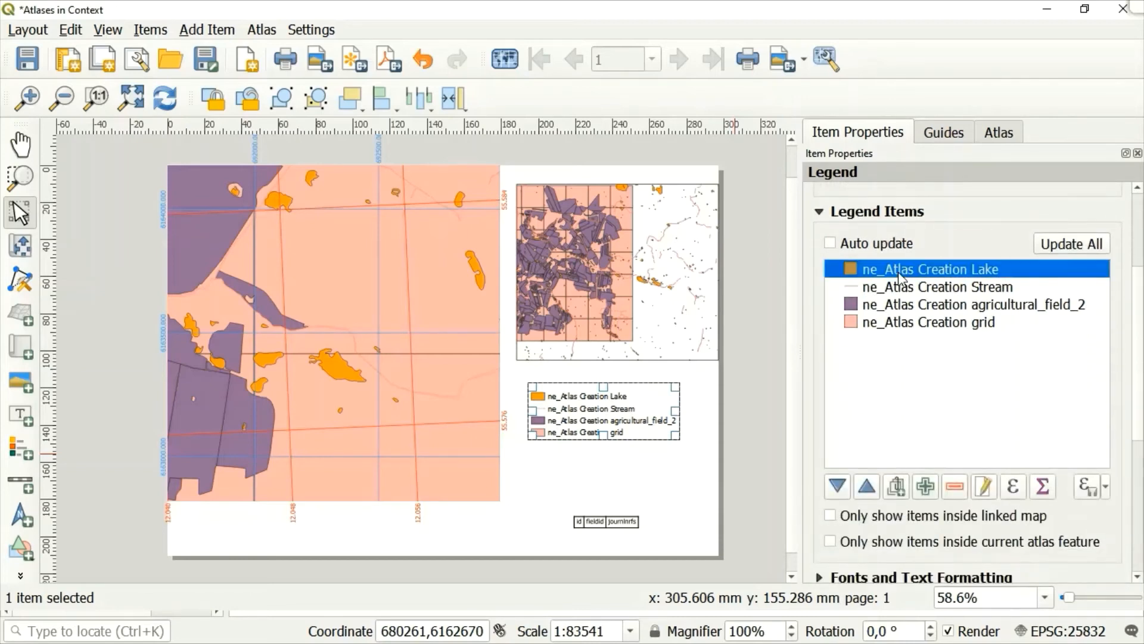
ctrl+click(873, 290)
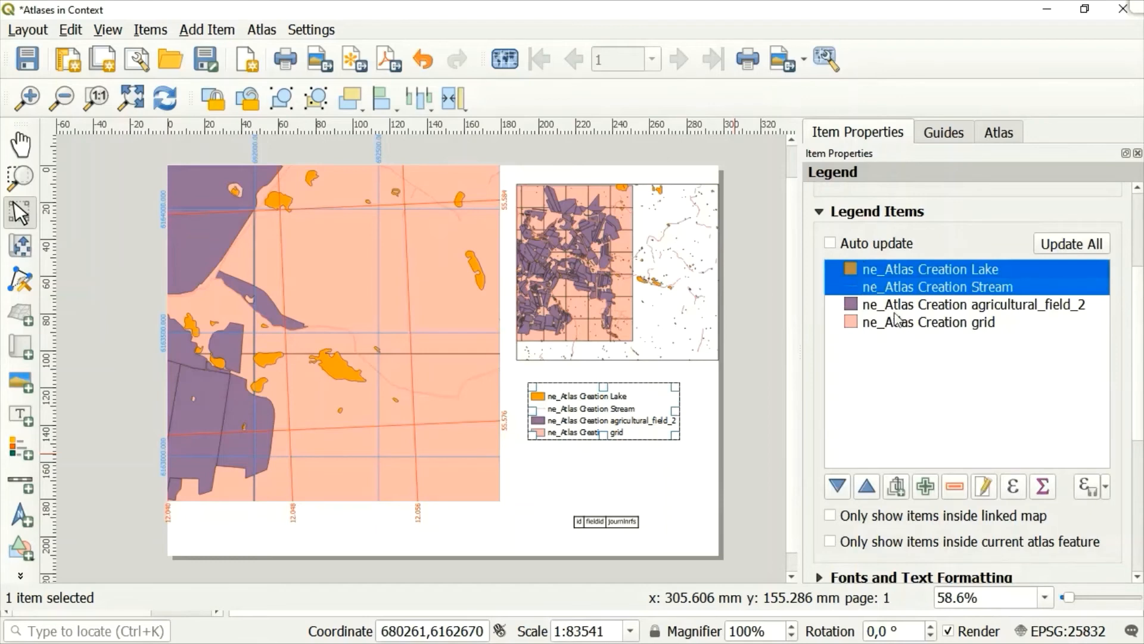
ctrl+click(920, 305)
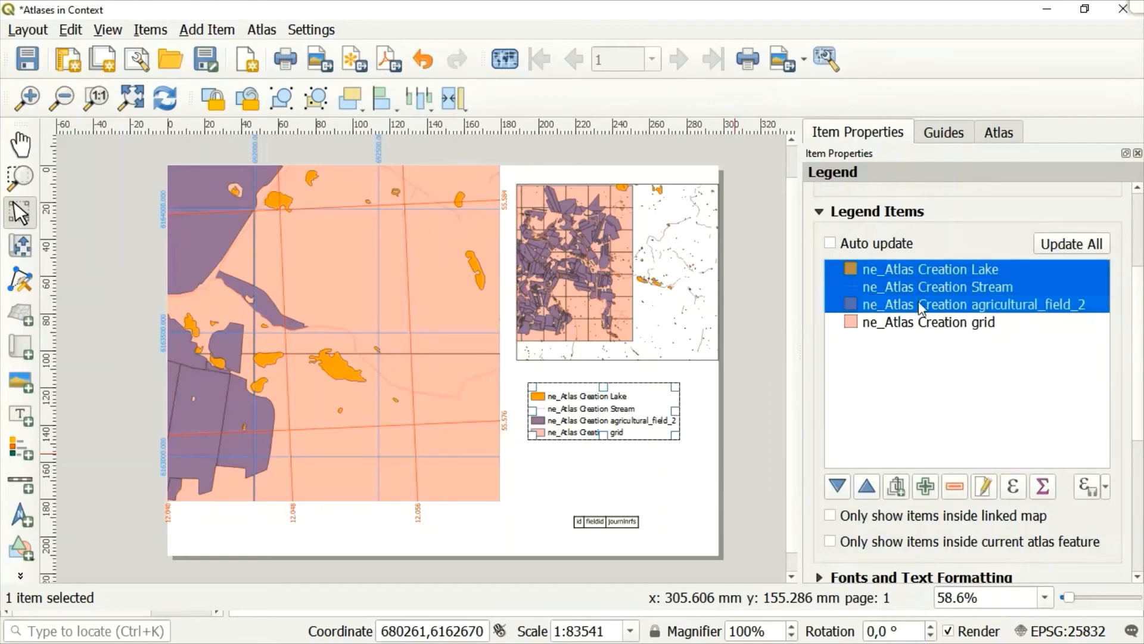
click(961, 494)
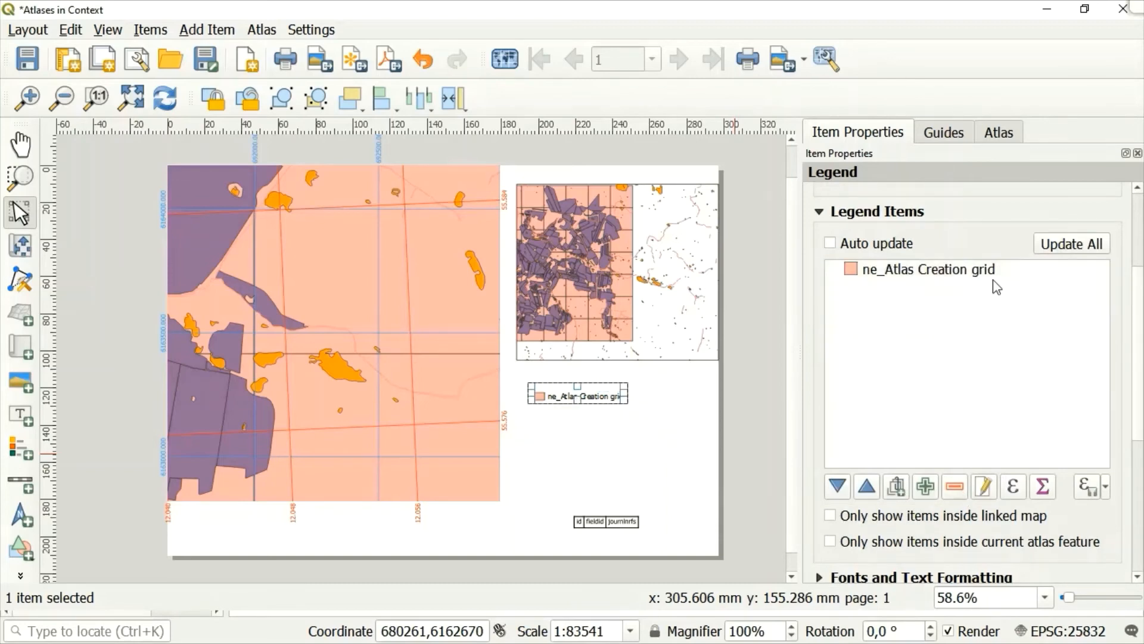
Relabel the ne_Atlas Creation grid entry in the legend as "Atlas grid" and return to the legend's properties.
click(930, 279)
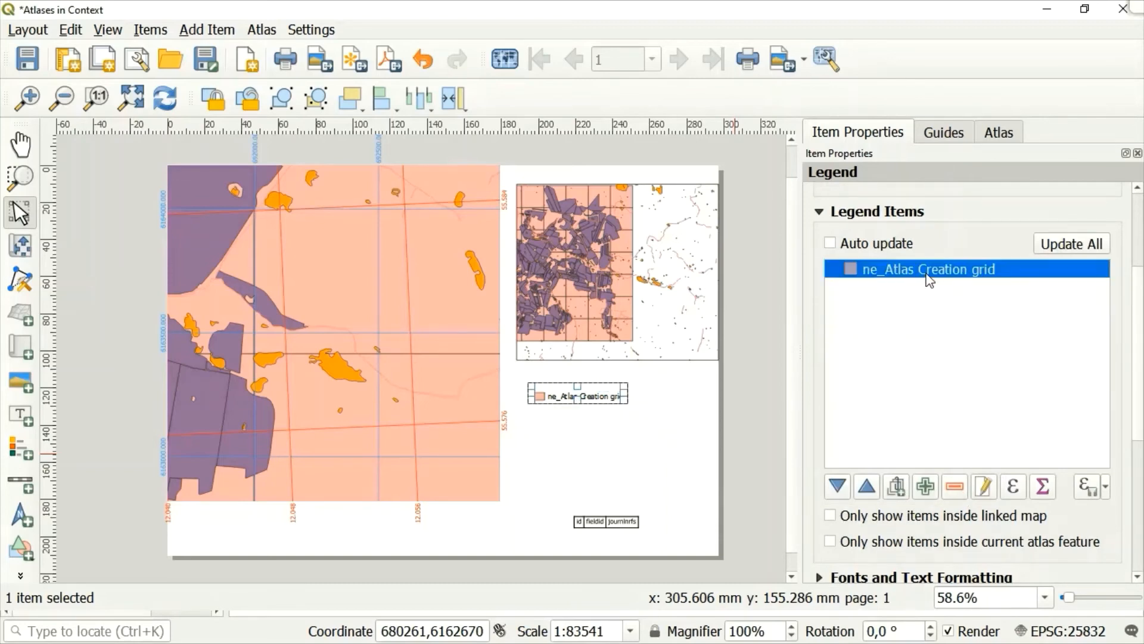
click(984, 486)
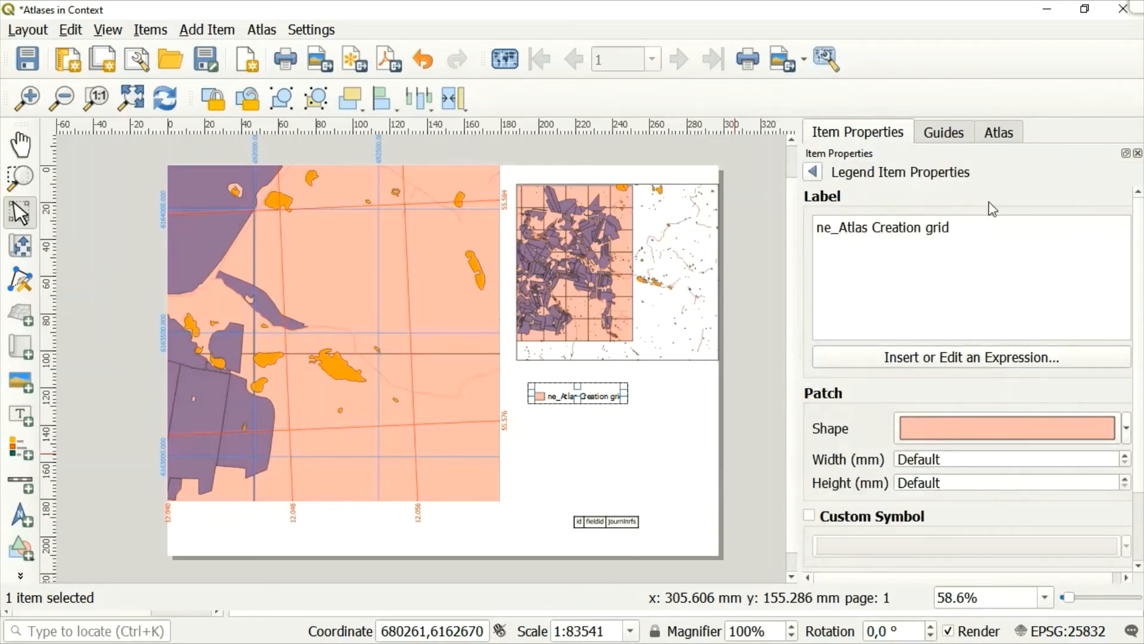
click(926, 227)
key(BackSpace)
key(BackSpace)
key(BackSpace)
key(BackSpace)
key(BackSpace)
key(BackSpace)
key(BackSpace)
key(BackSpace)
key(BackSpace)
key(BackSpace)
key(BackSpace)
key(BackSpace)
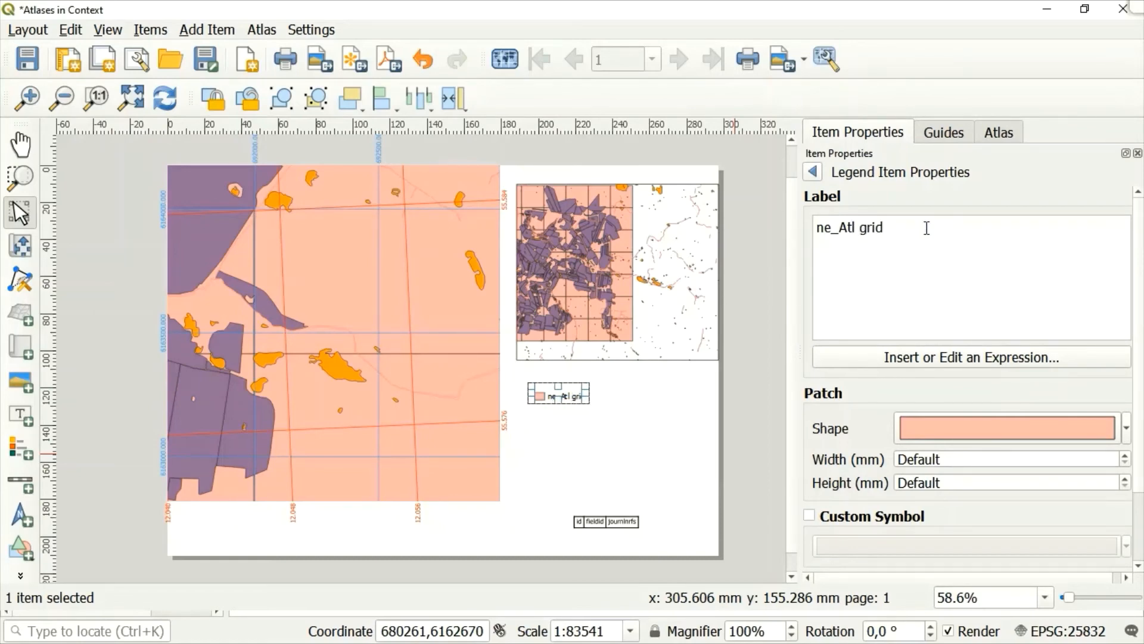
key(BackSpace)
text(as)
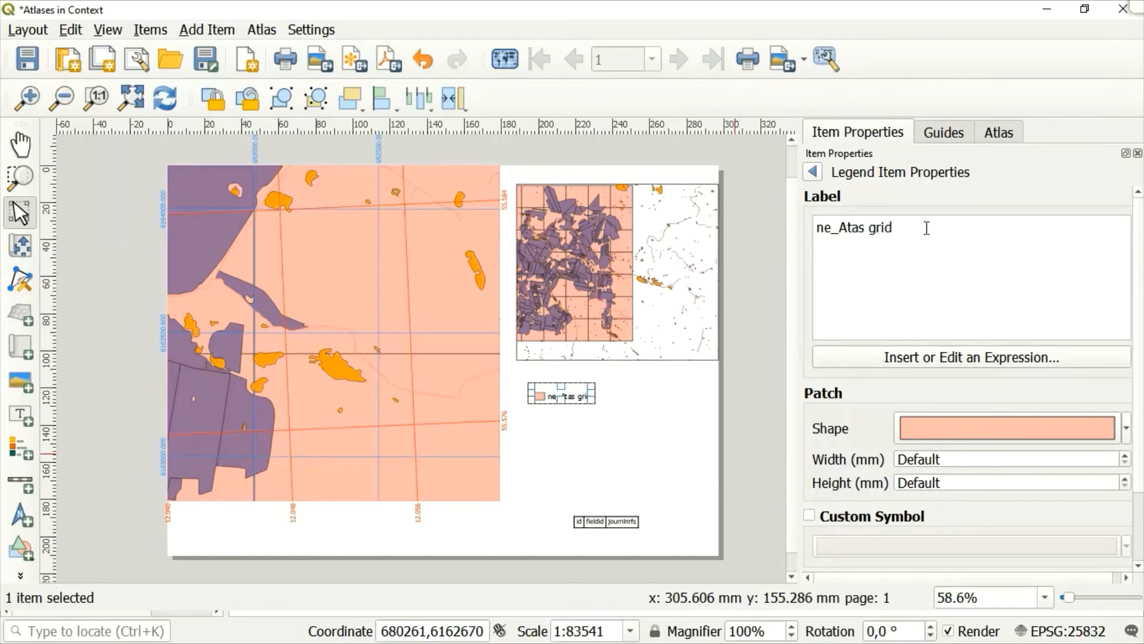
key(BackSpace)
key(BackSpace)
key(BackSpace)
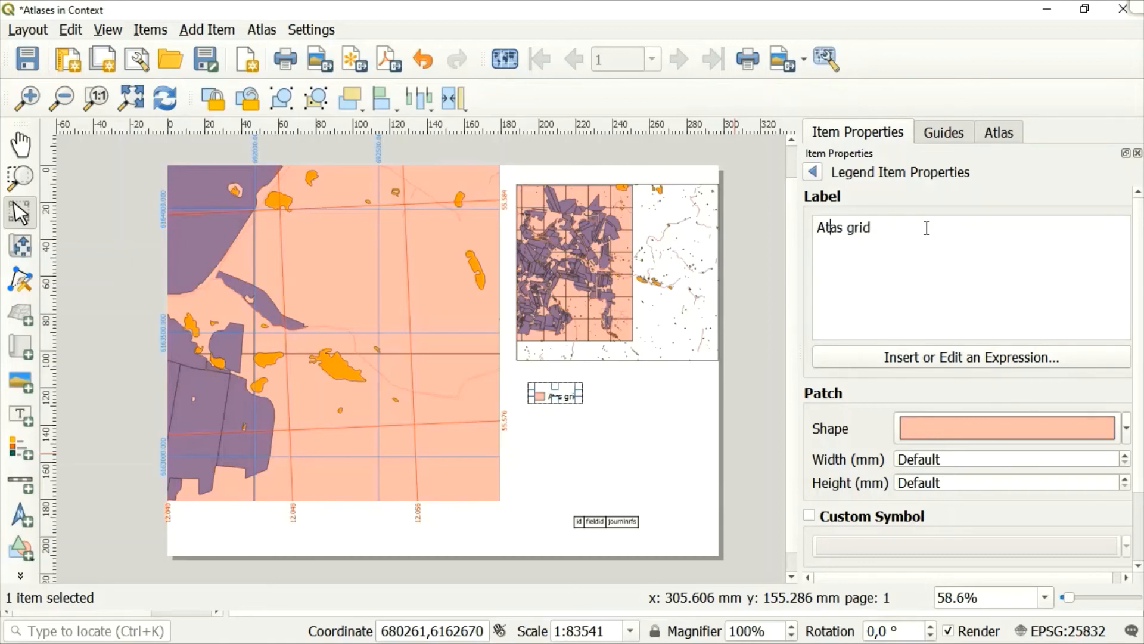
text(l)
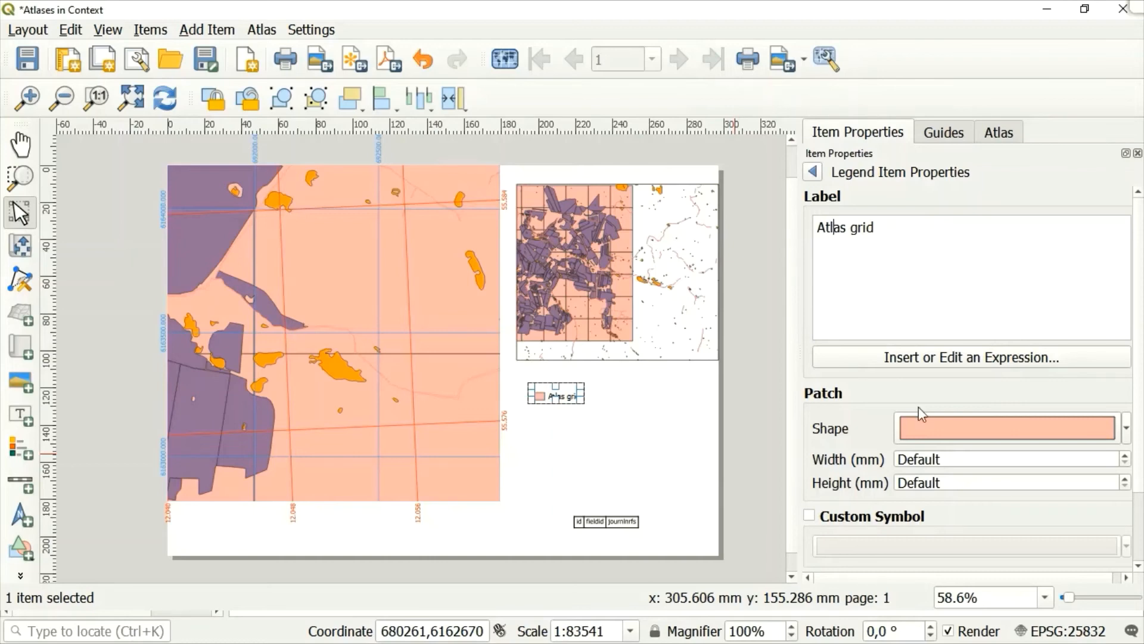
click(813, 172)
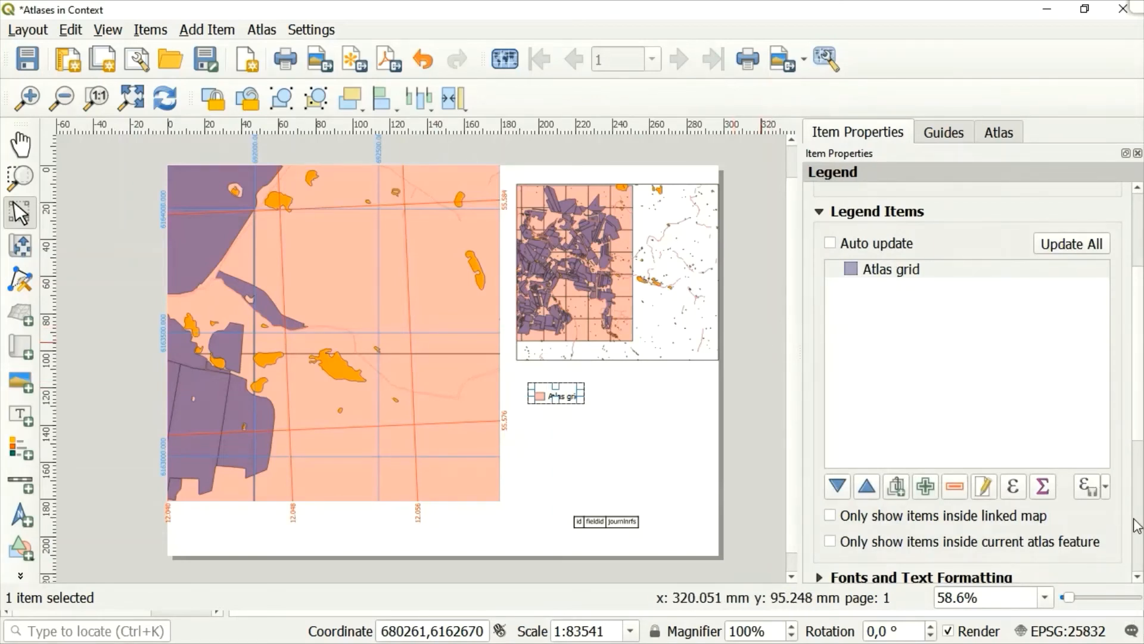
Set the legend's arrangement to Symbols on Right.
click(1138, 578)
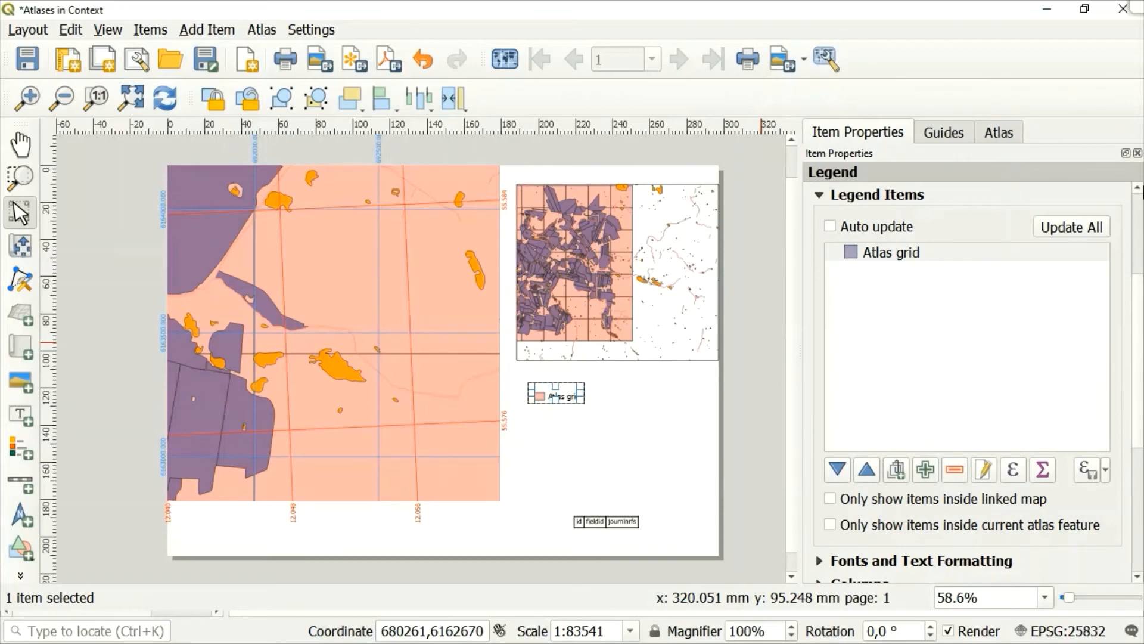
scroll(1138, 192, up, 5)
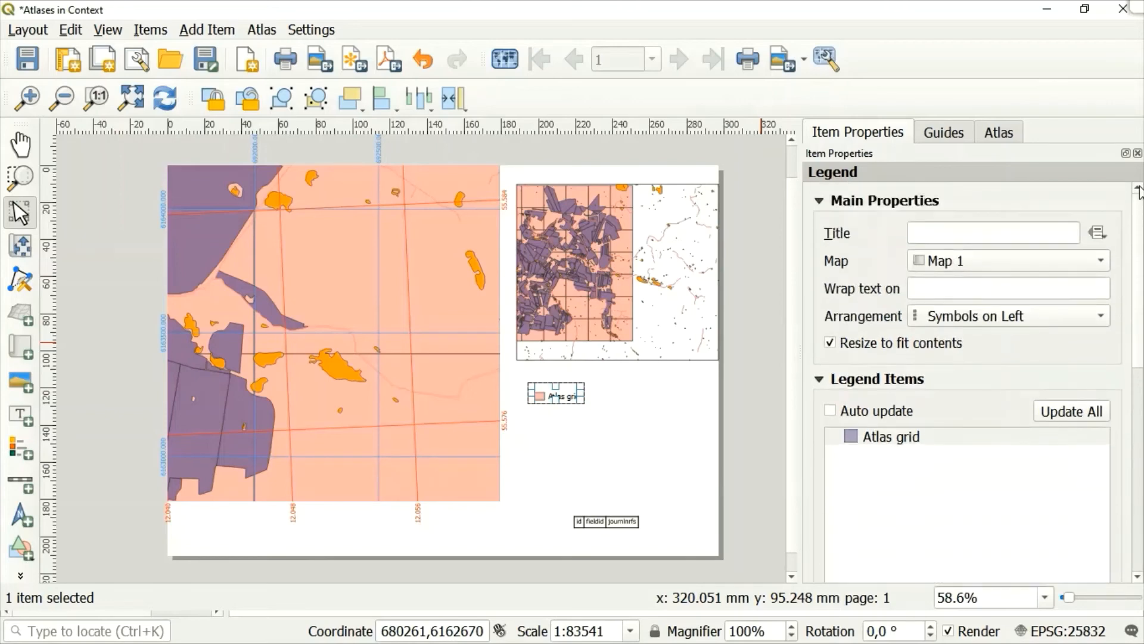
click(1101, 316)
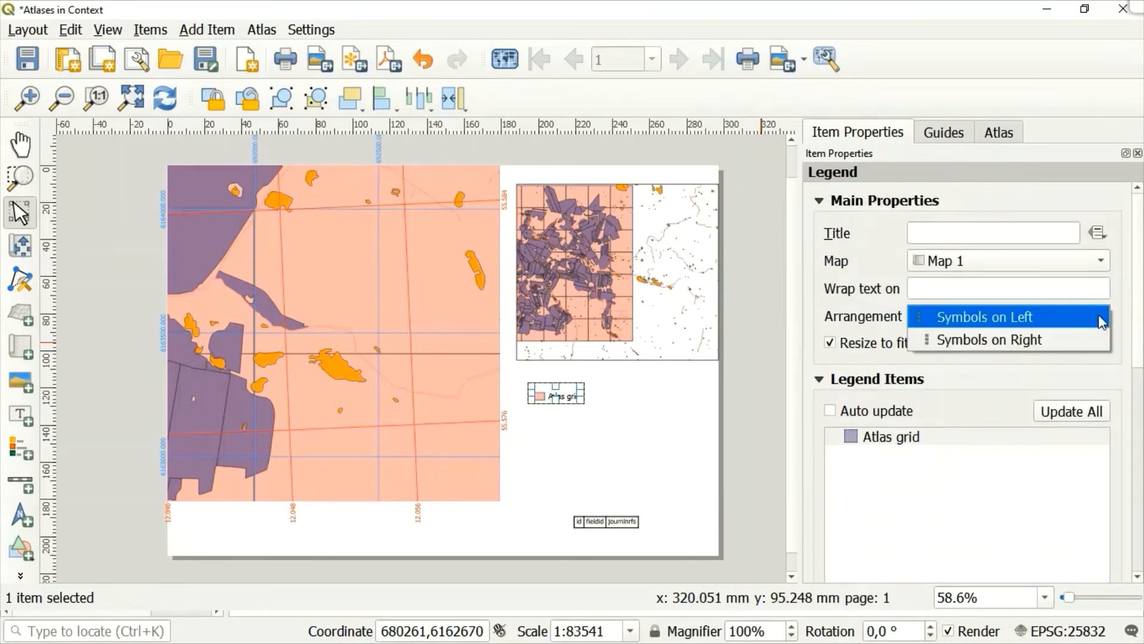
click(995, 340)
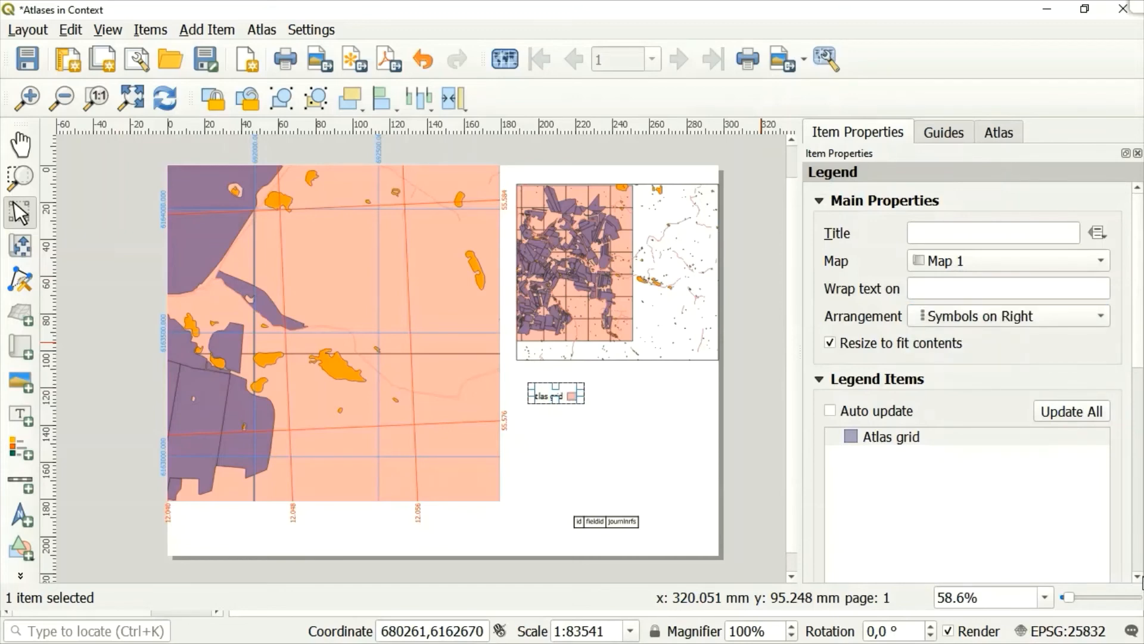
Set the font size of the legend's subgroup headings to 16.
scroll(1140, 579, down, 8)
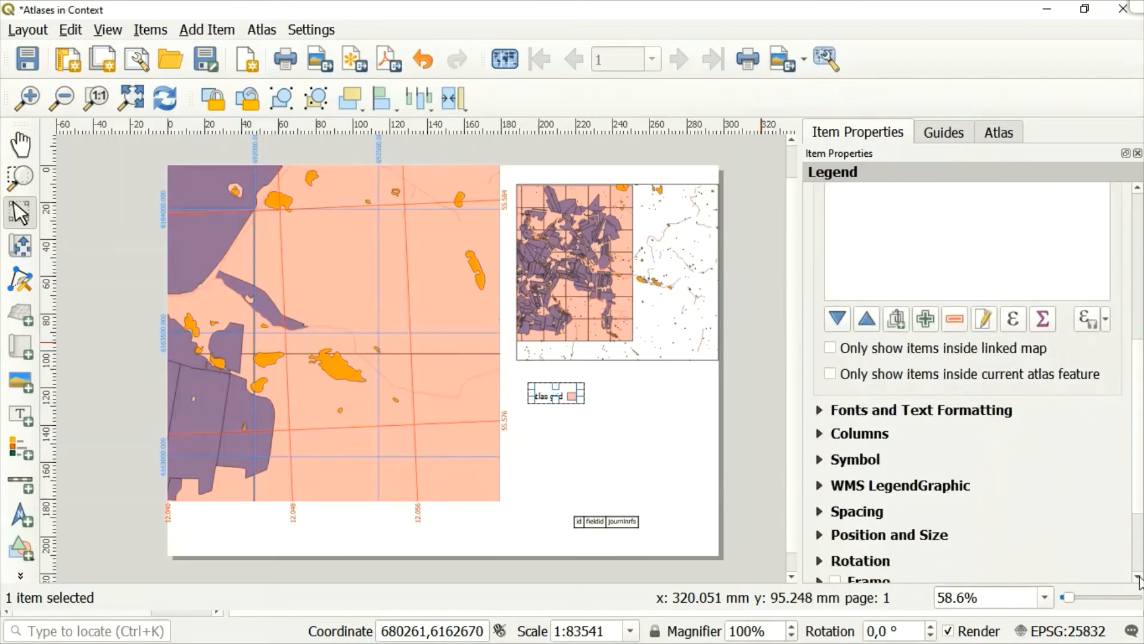
scroll(1139, 580, down, 3)
click(849, 311)
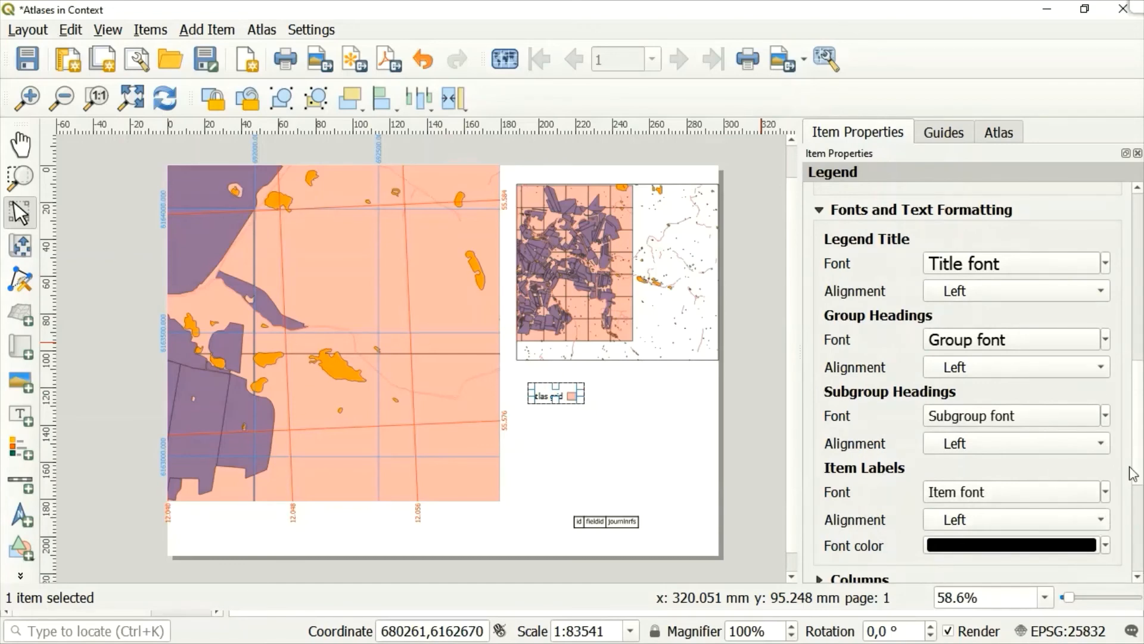
click(1050, 419)
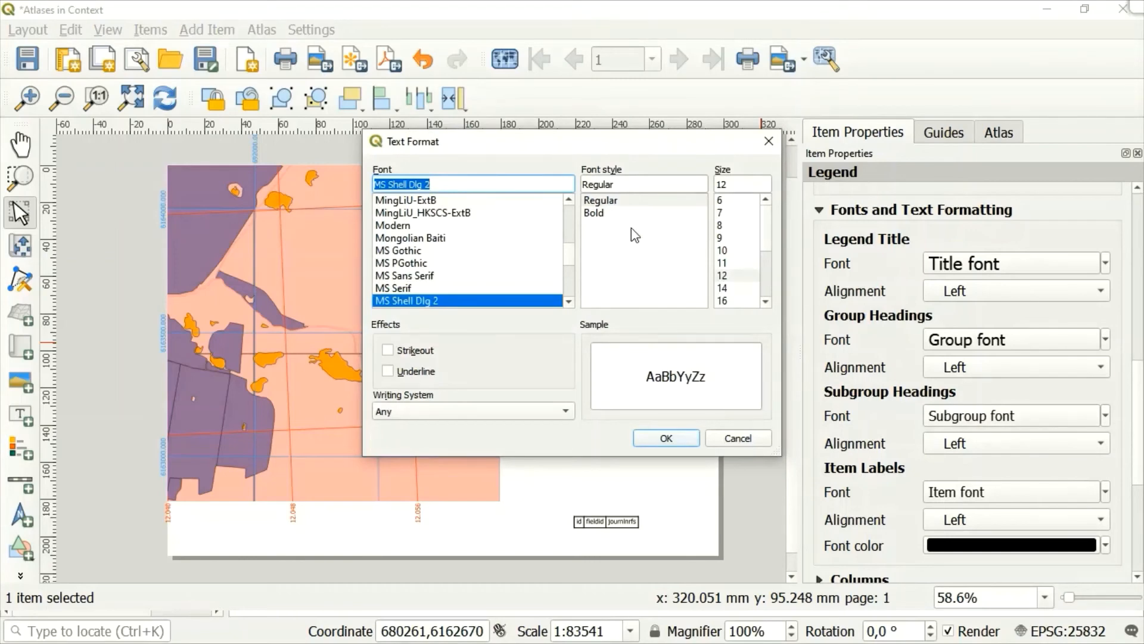
click(724, 301)
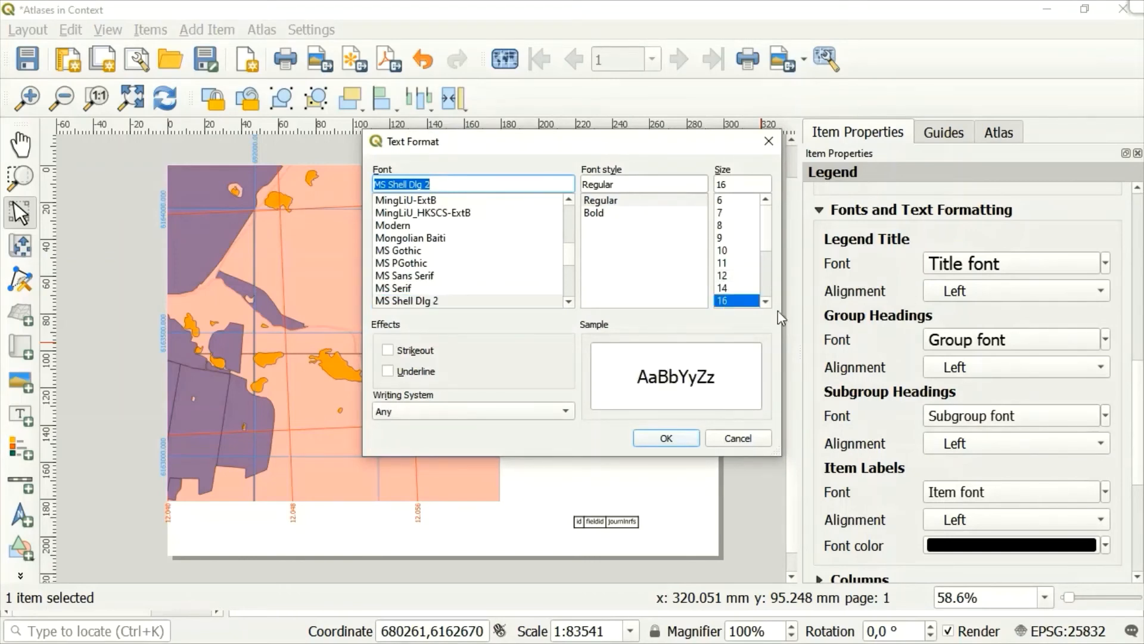
click(666, 439)
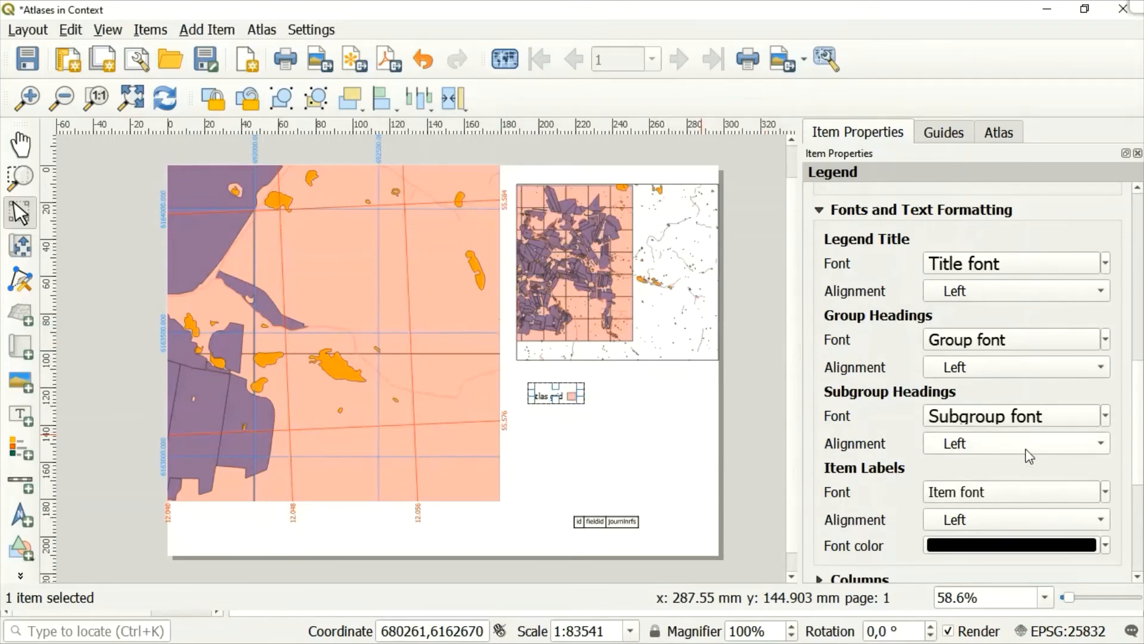
Increase the font size of the legend's item labels to 17 pt.
click(1106, 493)
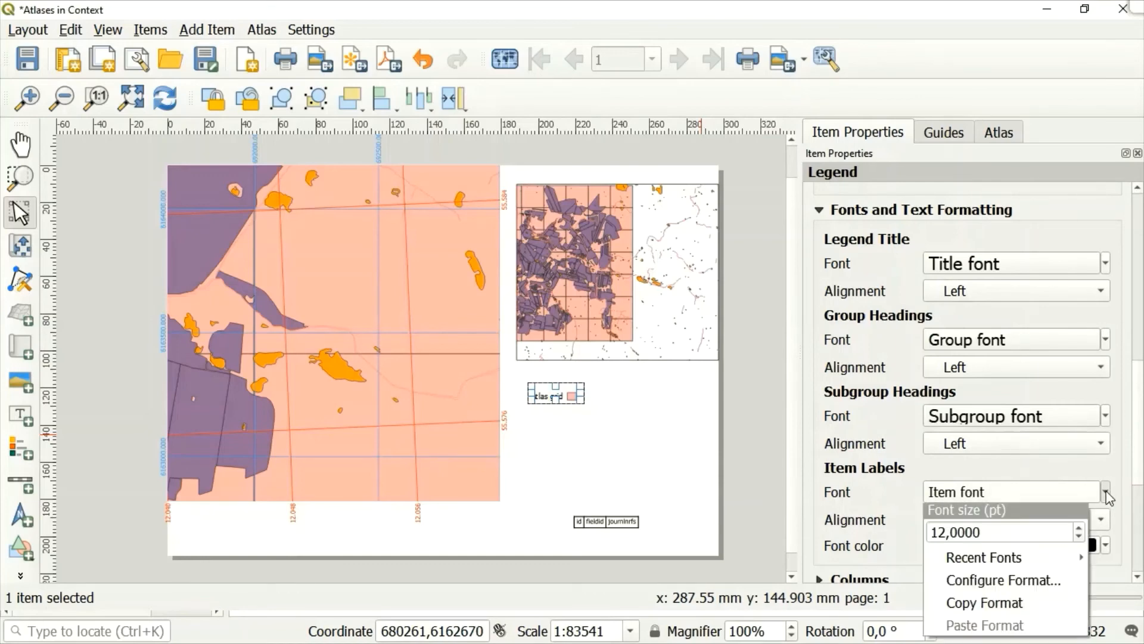
click(1079, 528)
click(1080, 528)
click(1080, 528)
click(1079, 528)
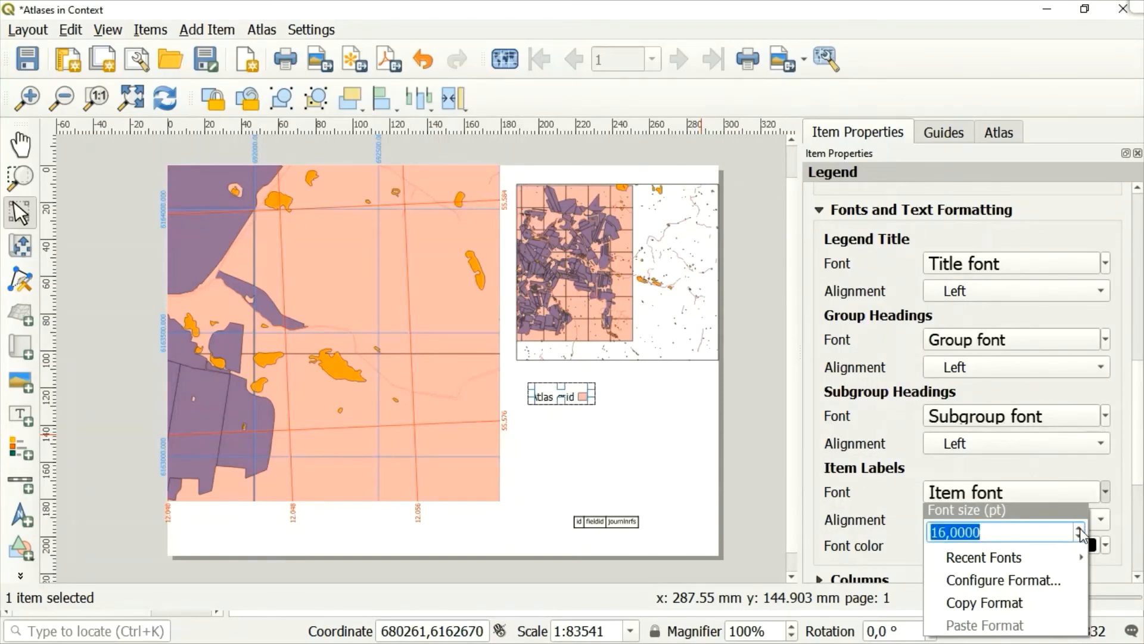
click(1079, 528)
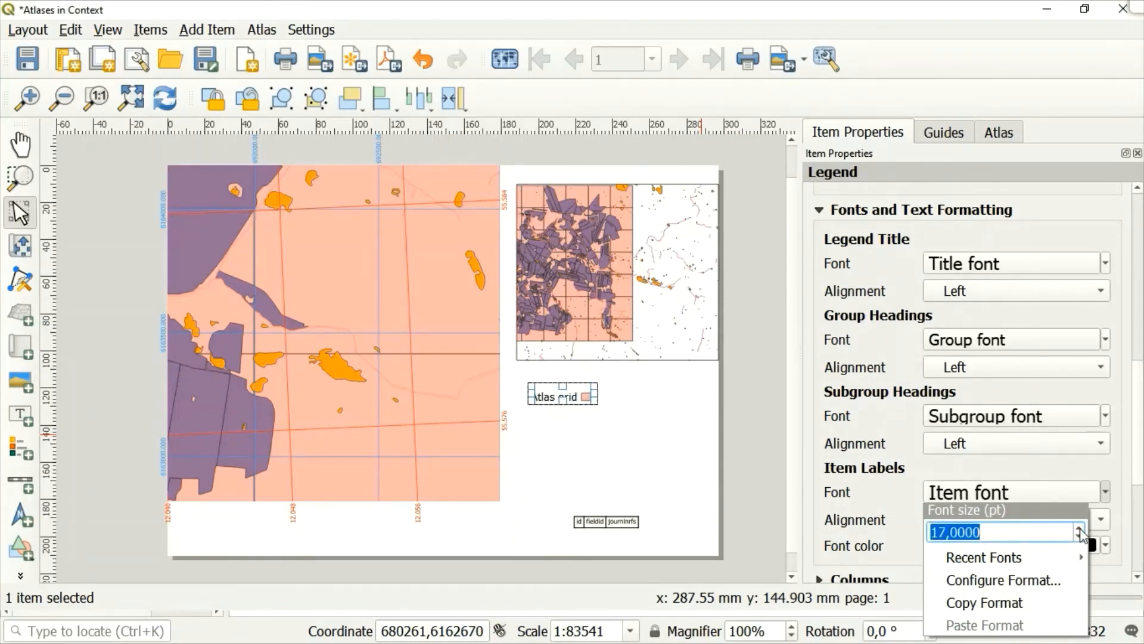
click(1111, 467)
Enable the frame around the legend.
scroll(1140, 577, down, 8)
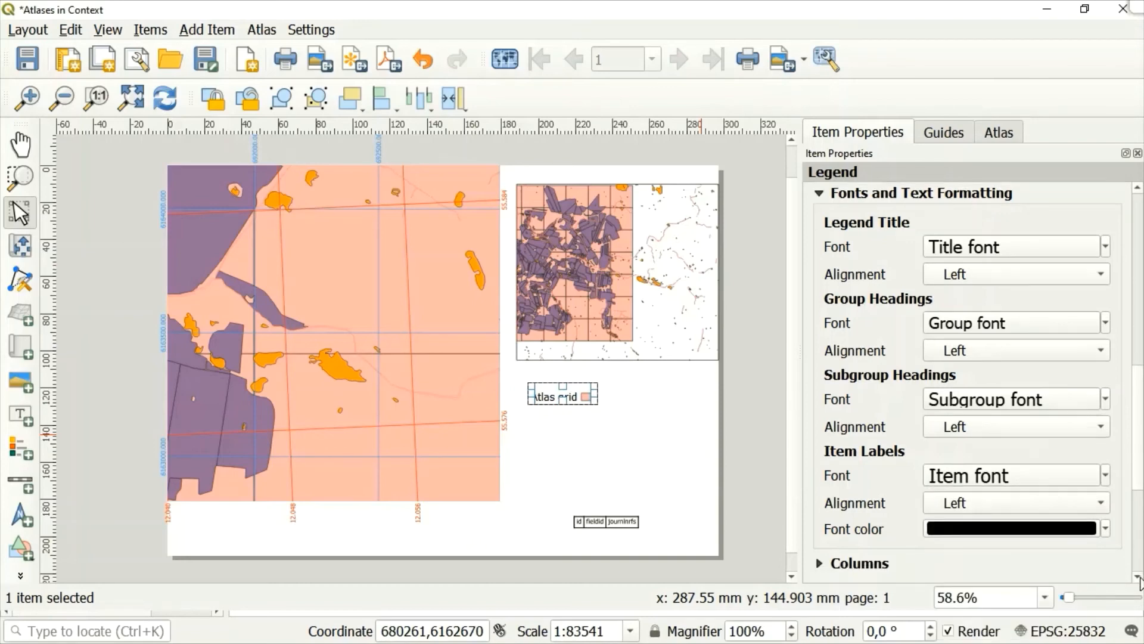
scroll(1139, 581, down, 1)
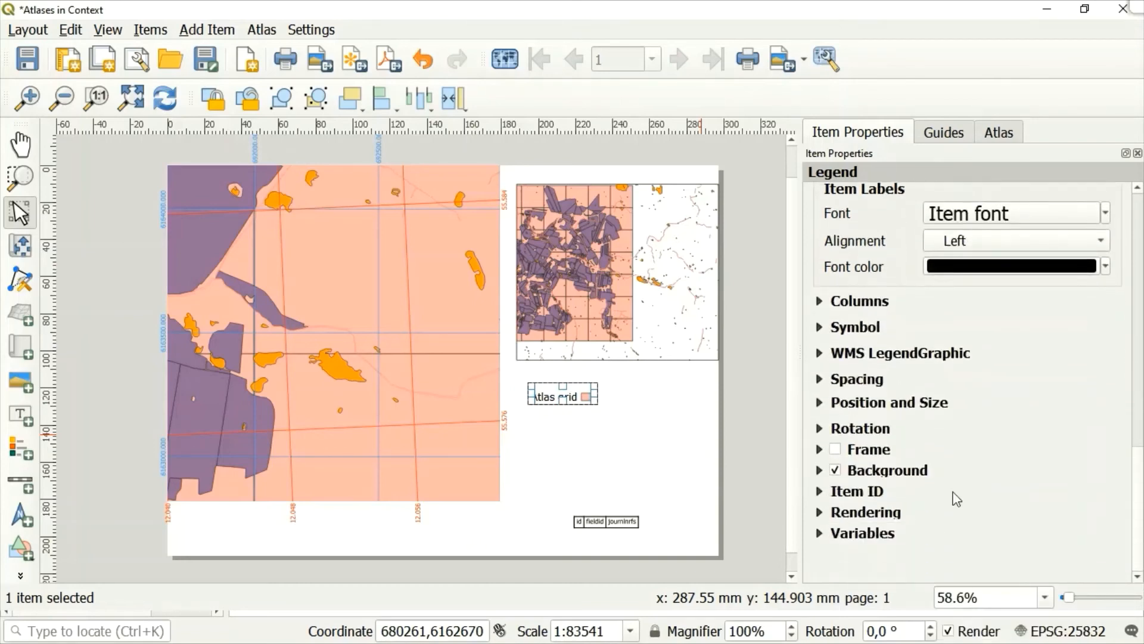
click(836, 450)
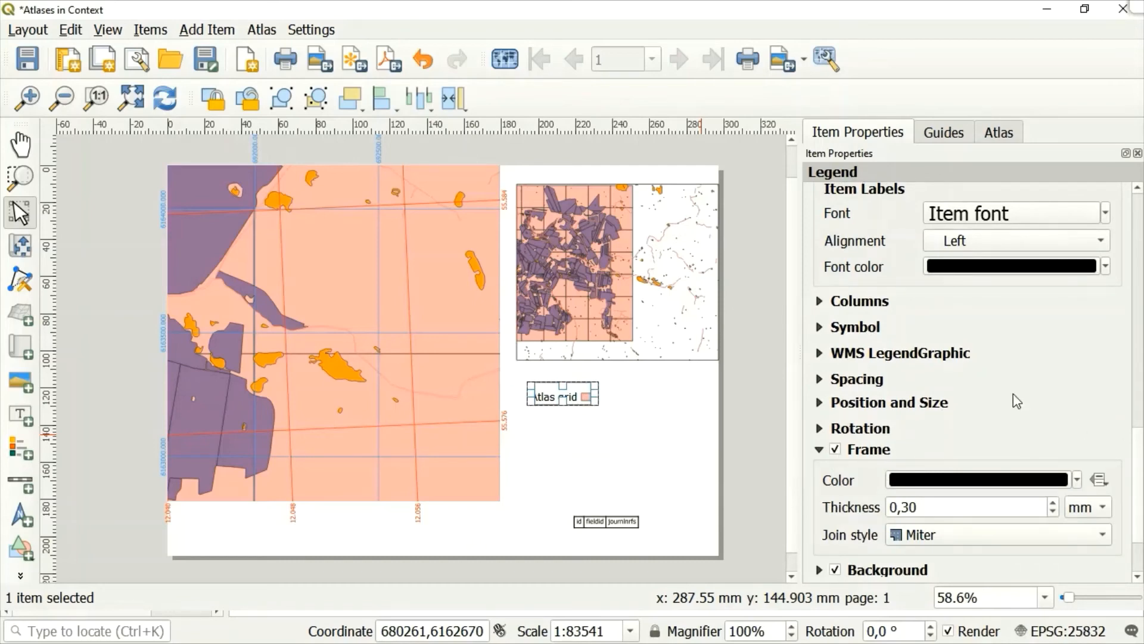
Enlarge the legend to 43.9 mm wide and 14.1 mm high, and deselect it to check its frame.
click(821, 403)
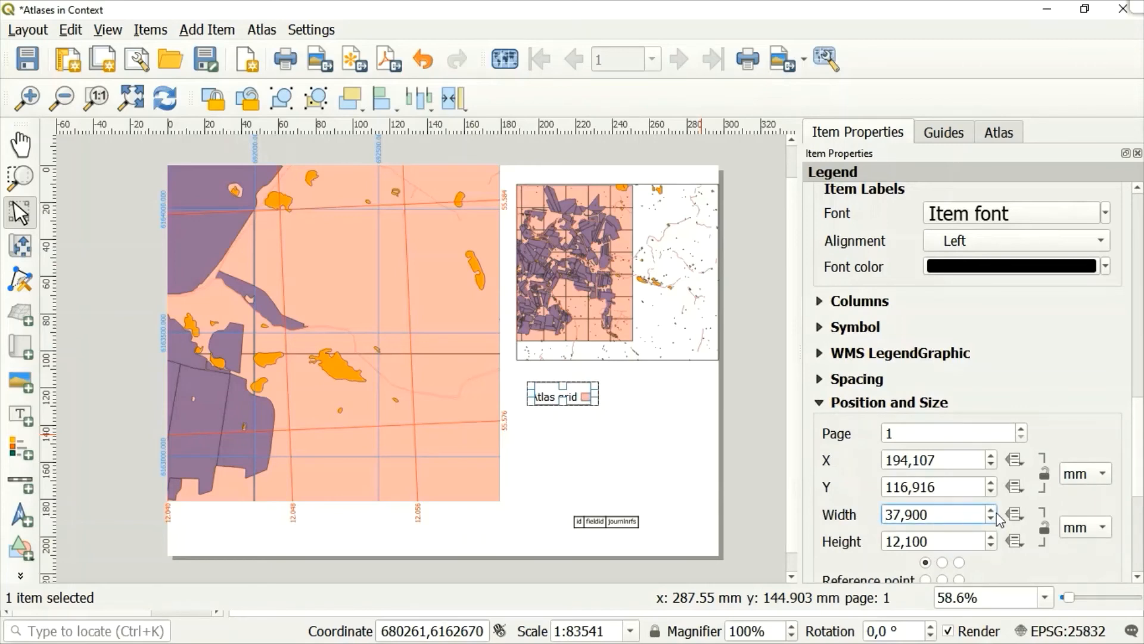
scroll(996, 514, up, 2)
scroll(998, 516, up, 4)
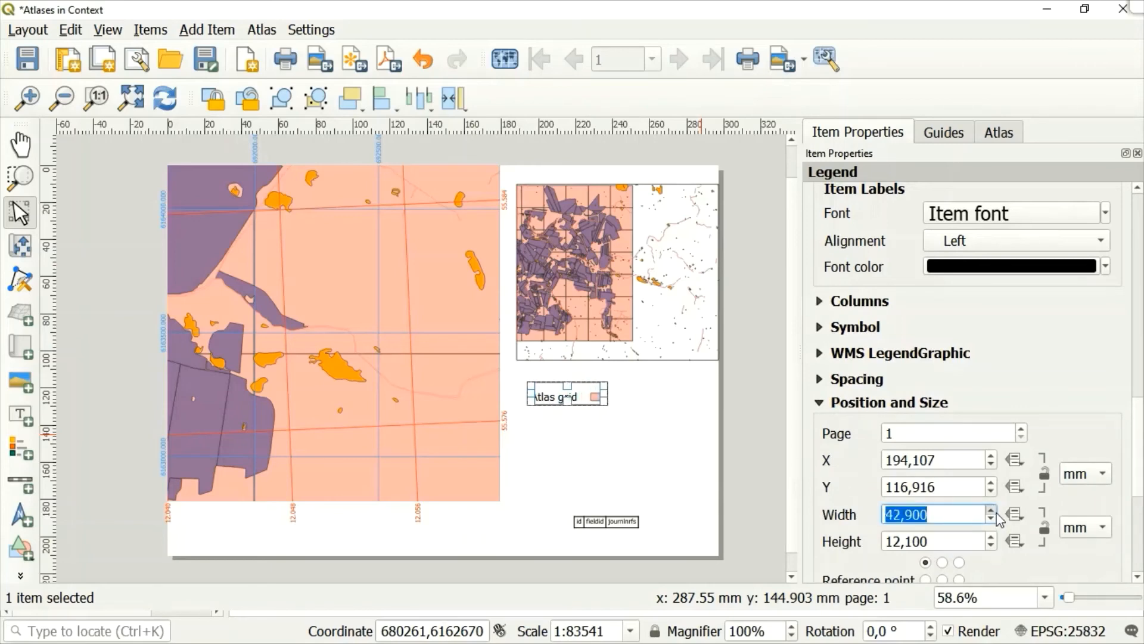
click(990, 532)
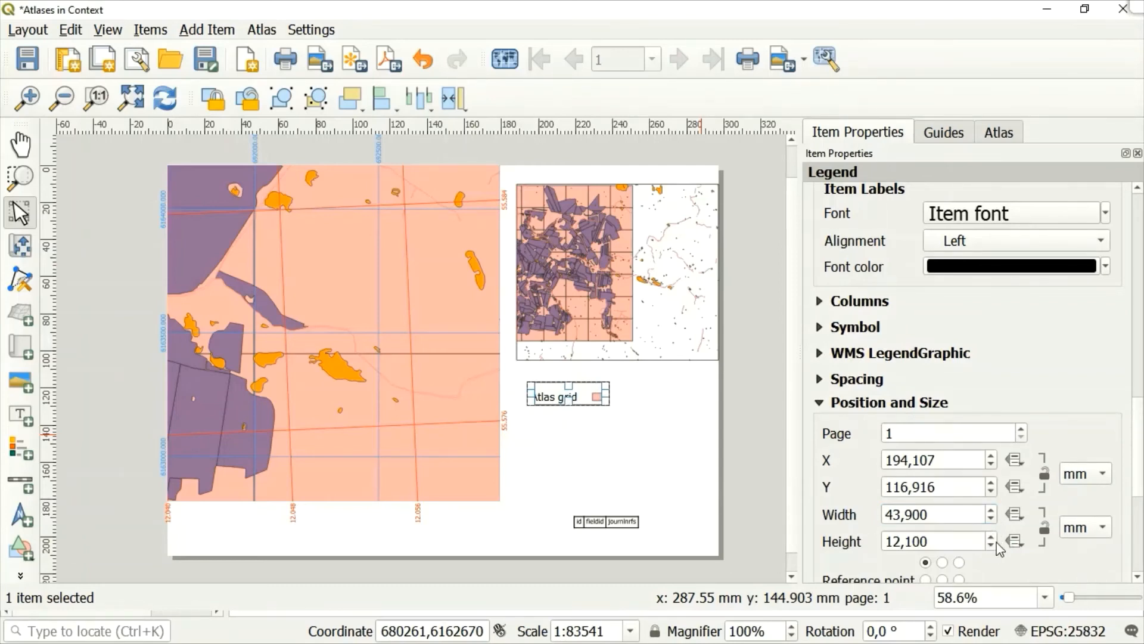
scroll(993, 538, up, 2)
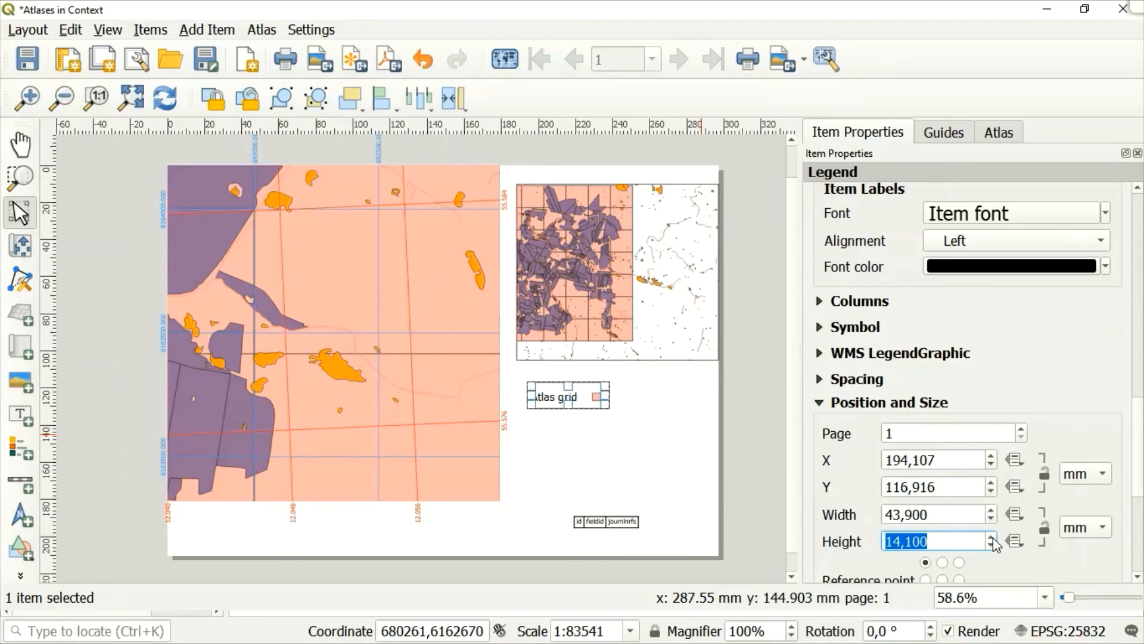
click(727, 442)
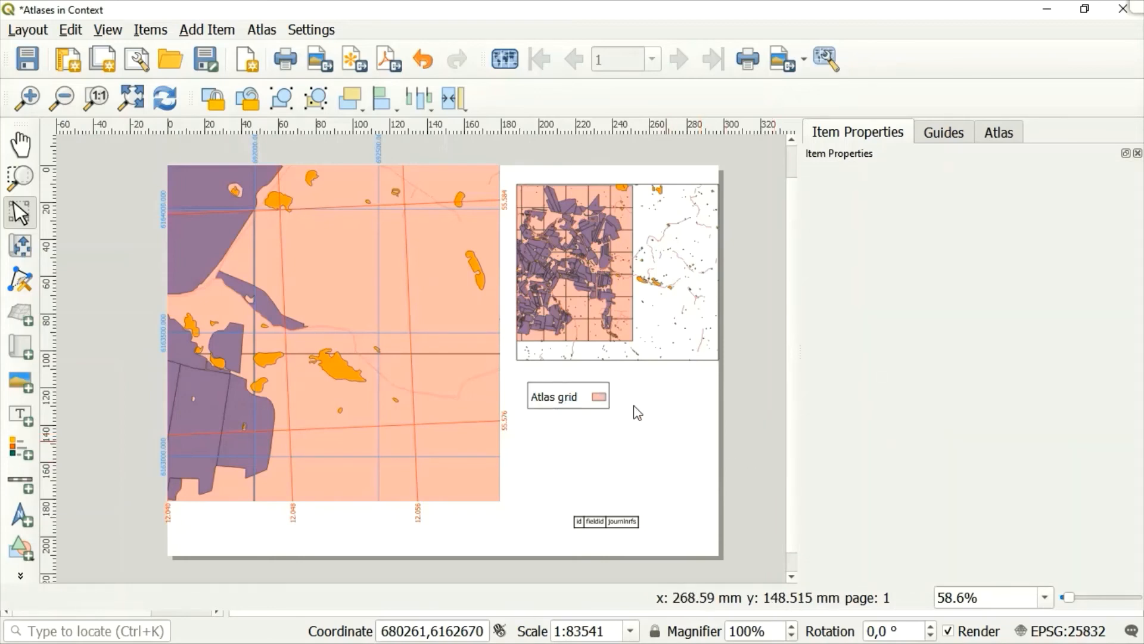
click(563, 403)
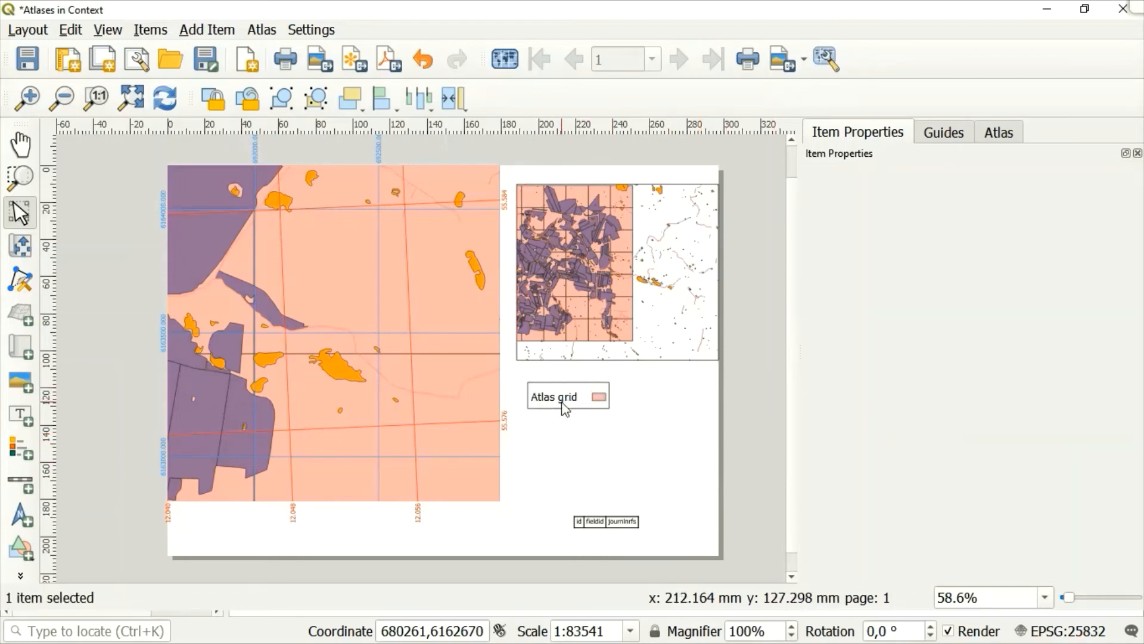
Move the legend directly beneath the second map and place the attribute table beside it.
click(600, 400)
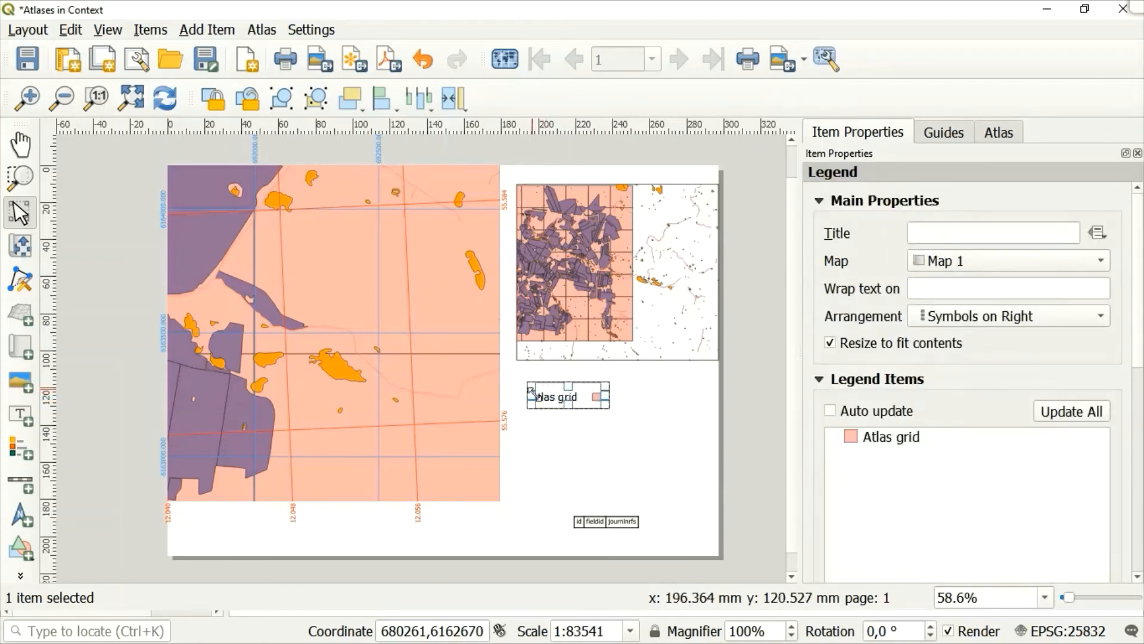
mouse_move(549, 393)
mouse_down()
mouse_move(555, 382)
mouse_move(526, 377)
mouse_move(540, 377)
mouse_up()
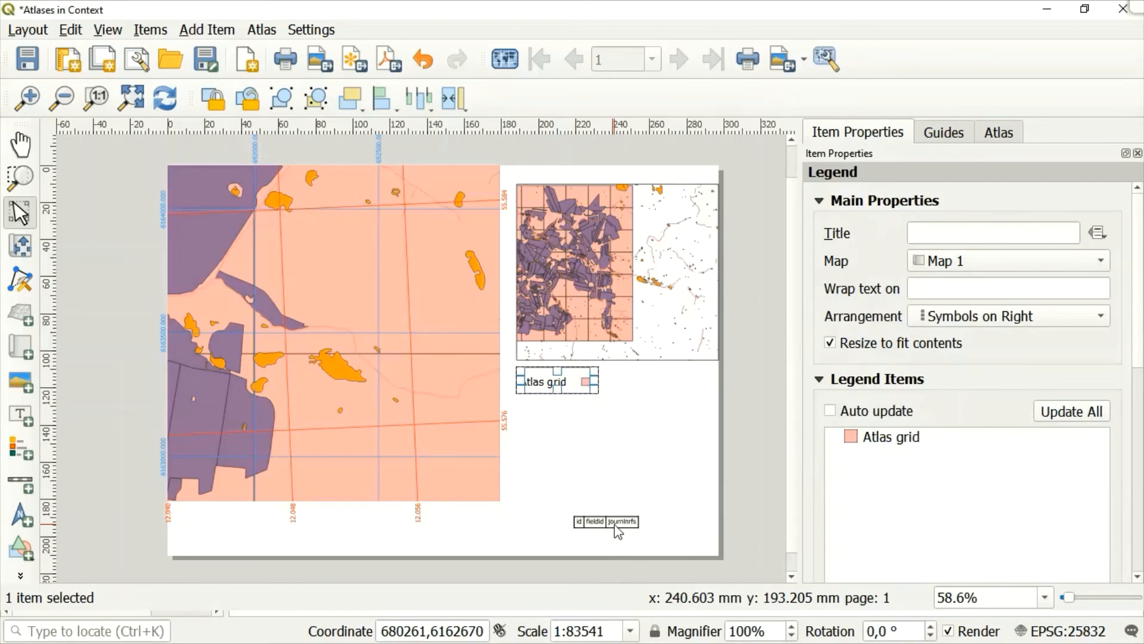
click(599, 523)
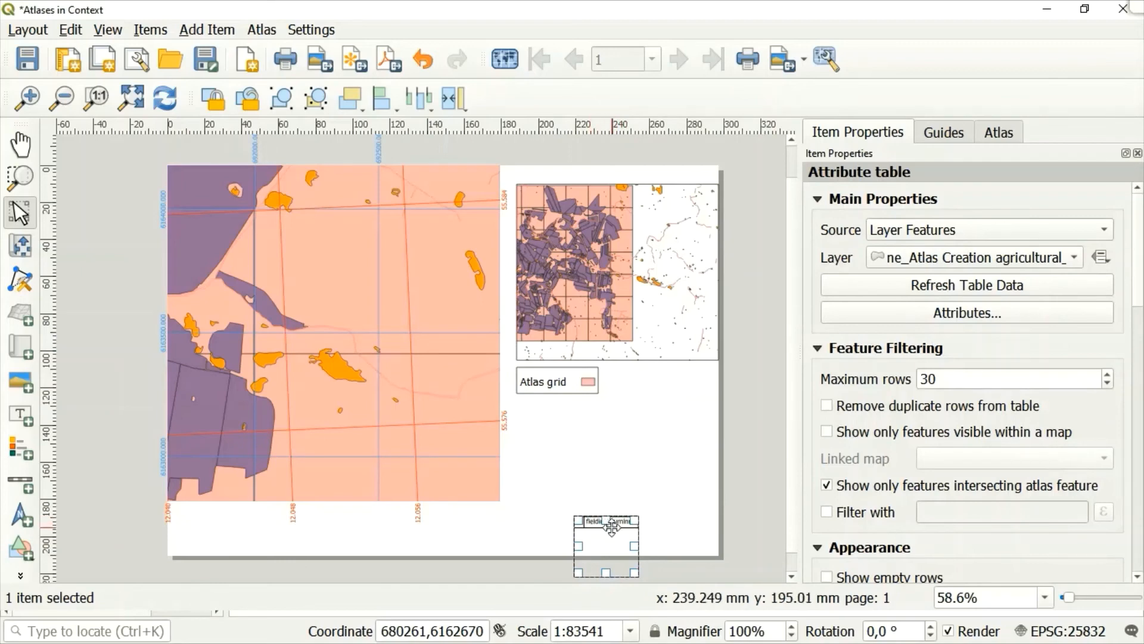
drag(619, 510, 646, 377)
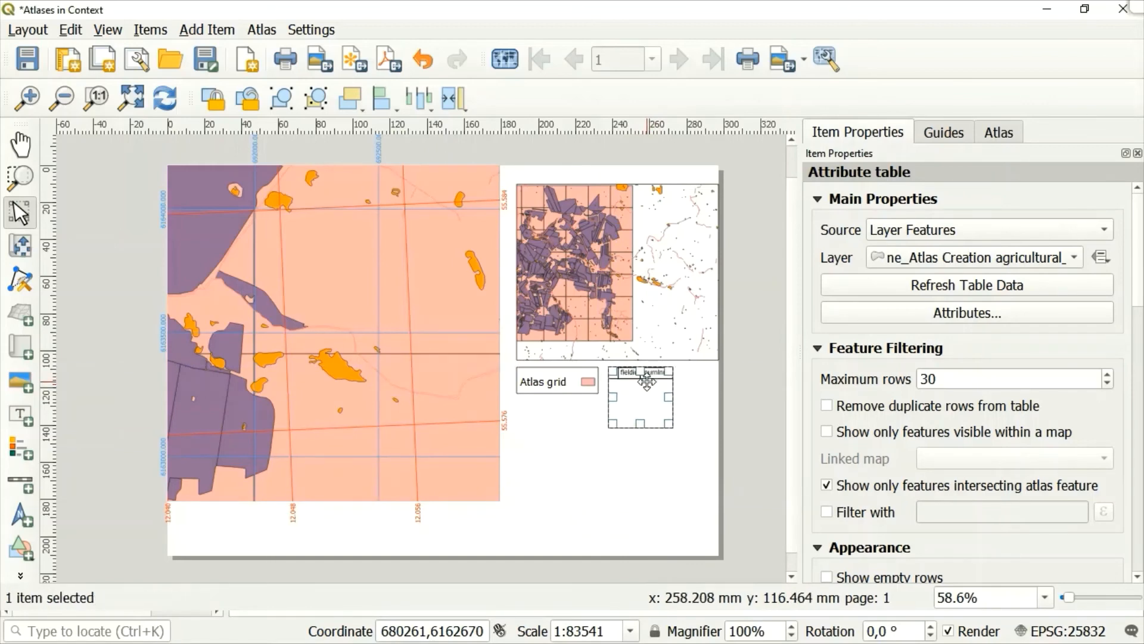
click(554, 434)
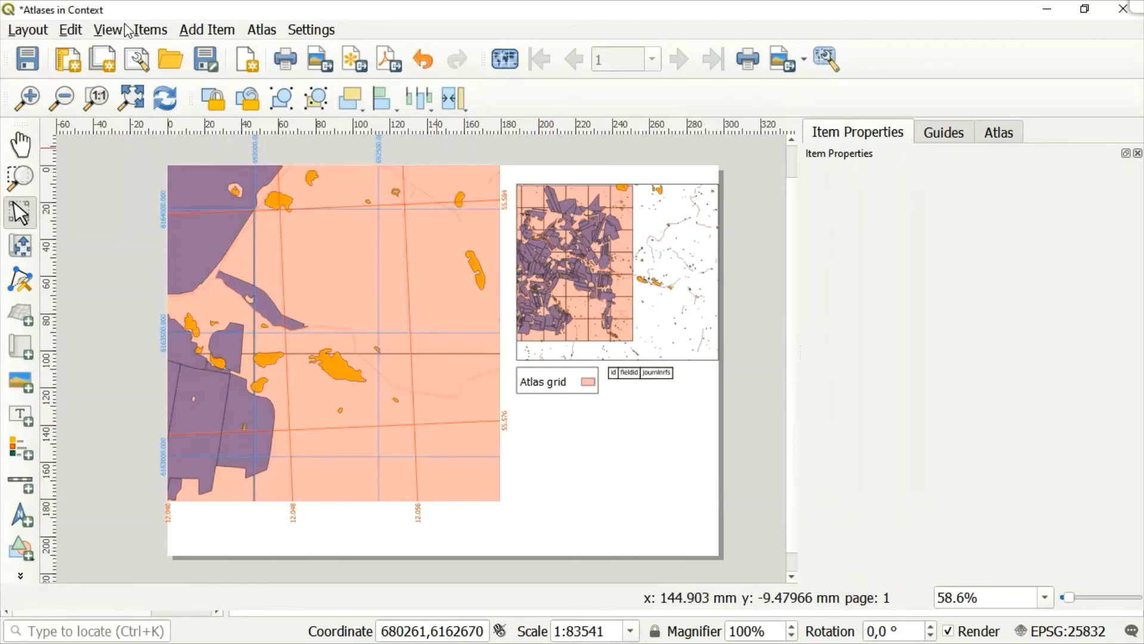
Add a wide, shallow label to the page below the legend and attribute table.
click(157, 33)
mouse_move(207, 30)
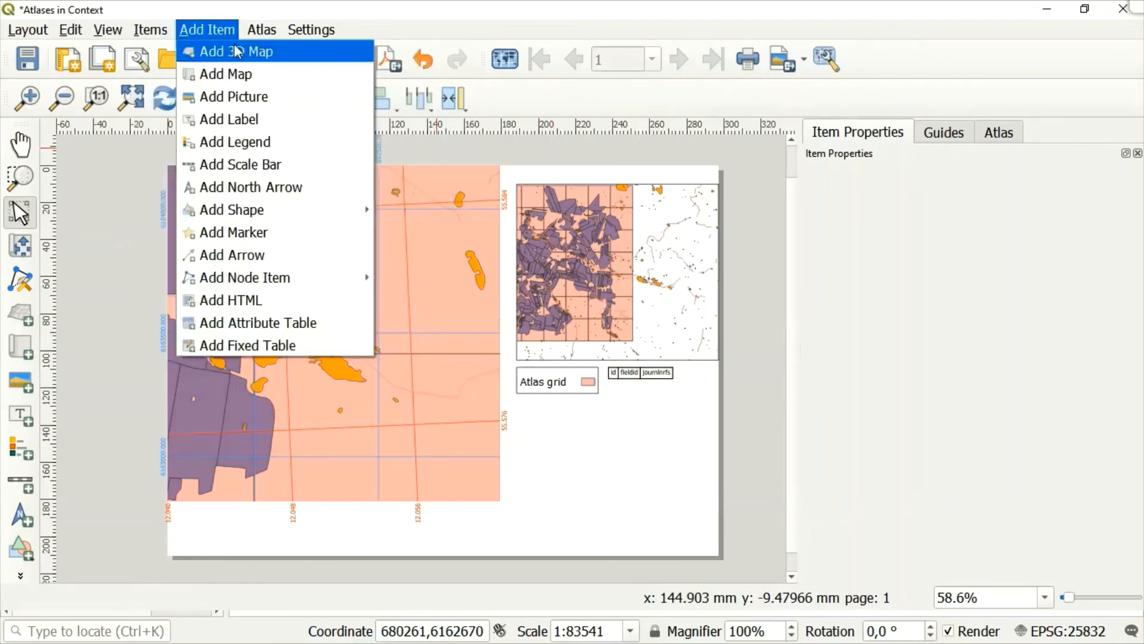
click(232, 119)
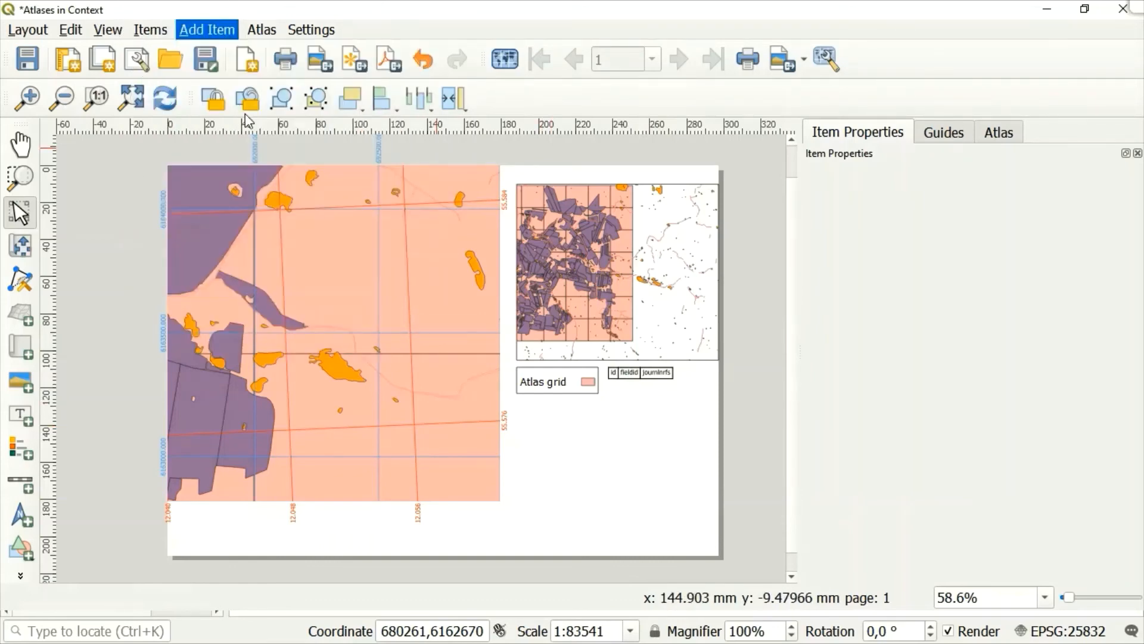
drag(525, 408, 698, 432)
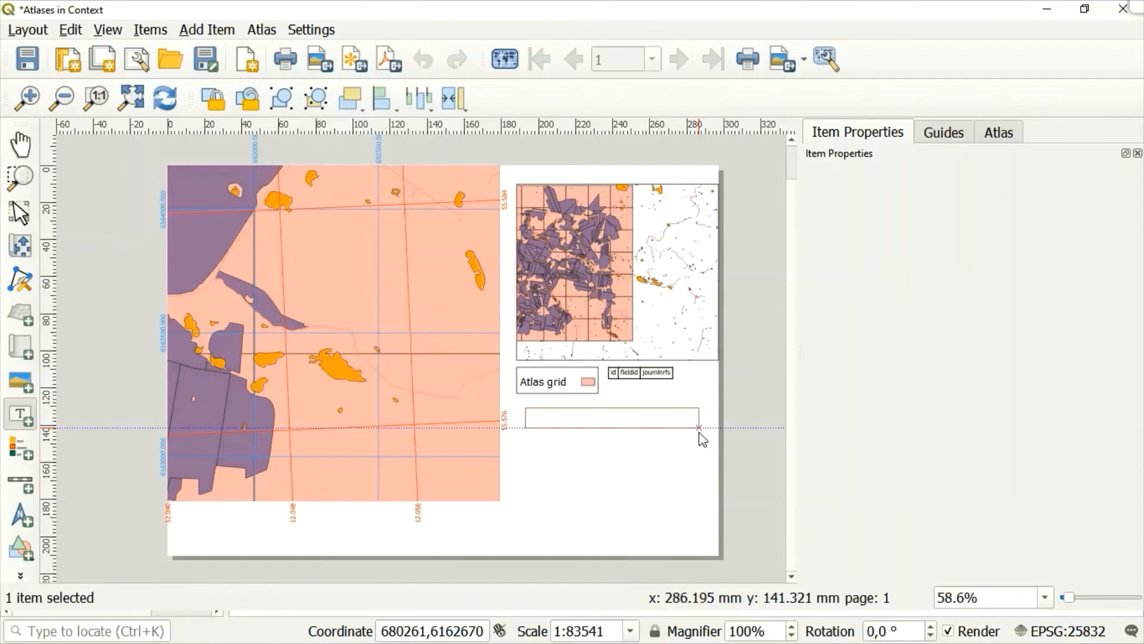
Replace the label's placeholder text with "Operator:" followed by the operator's full name.
click(966, 239)
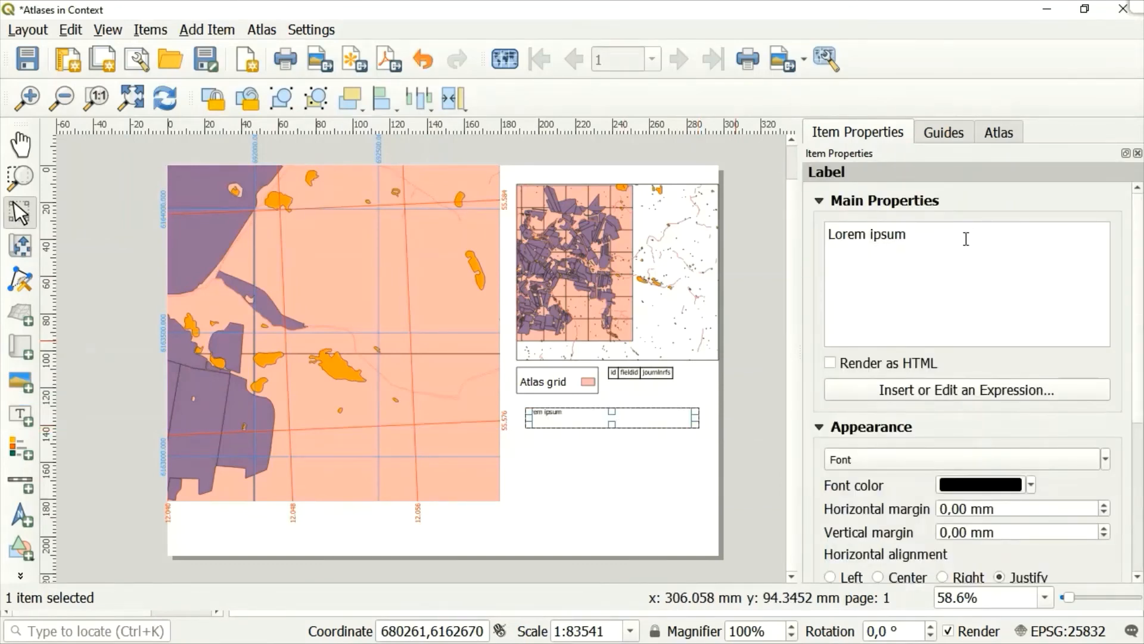
key(BackSpace)
key(BackSpace)
key(BackSpace)
key(BackSpace)
key(BackSpace)
key(BackSpace)
key(BackSpace)
key(BackSpace)
text(Oper)
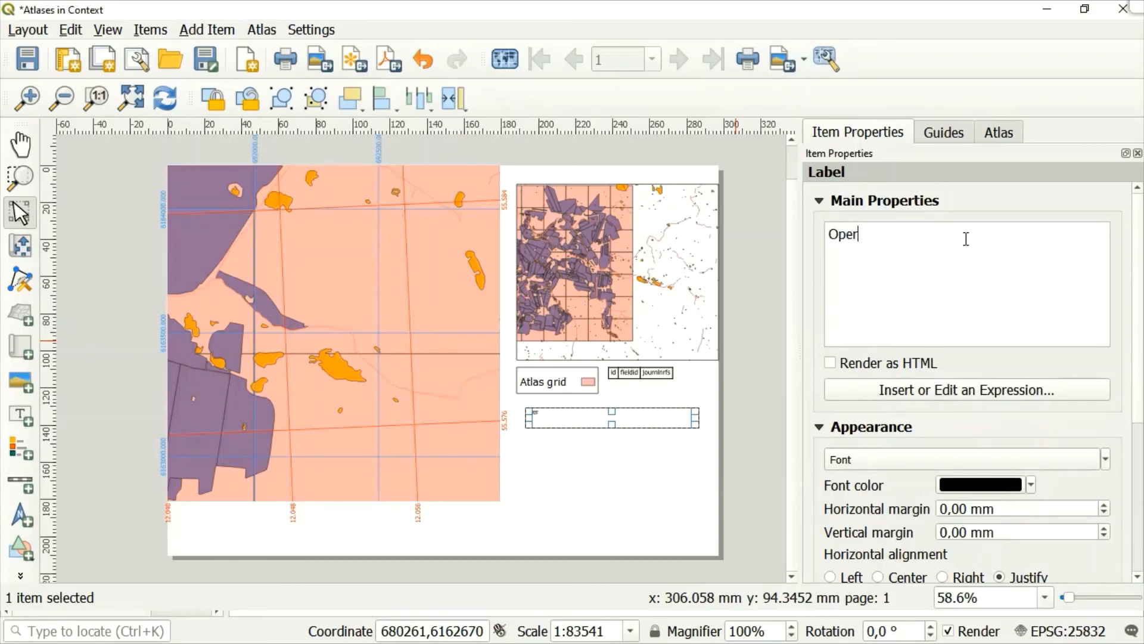
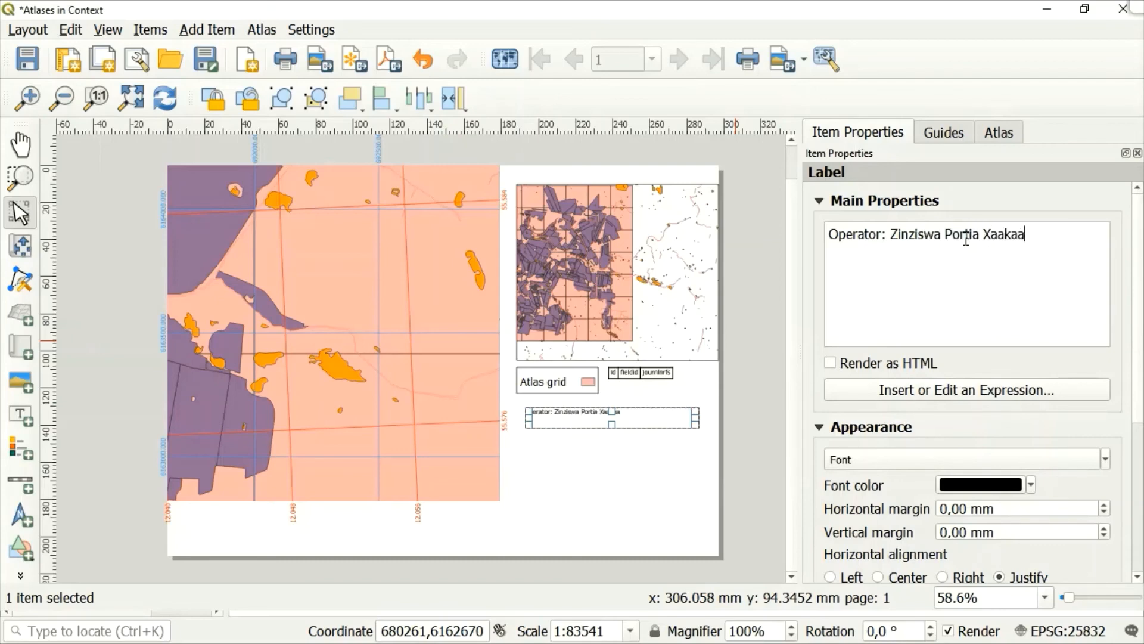
Set the operator label's font size to 15 pt and centre its text horizontally.
click(1106, 459)
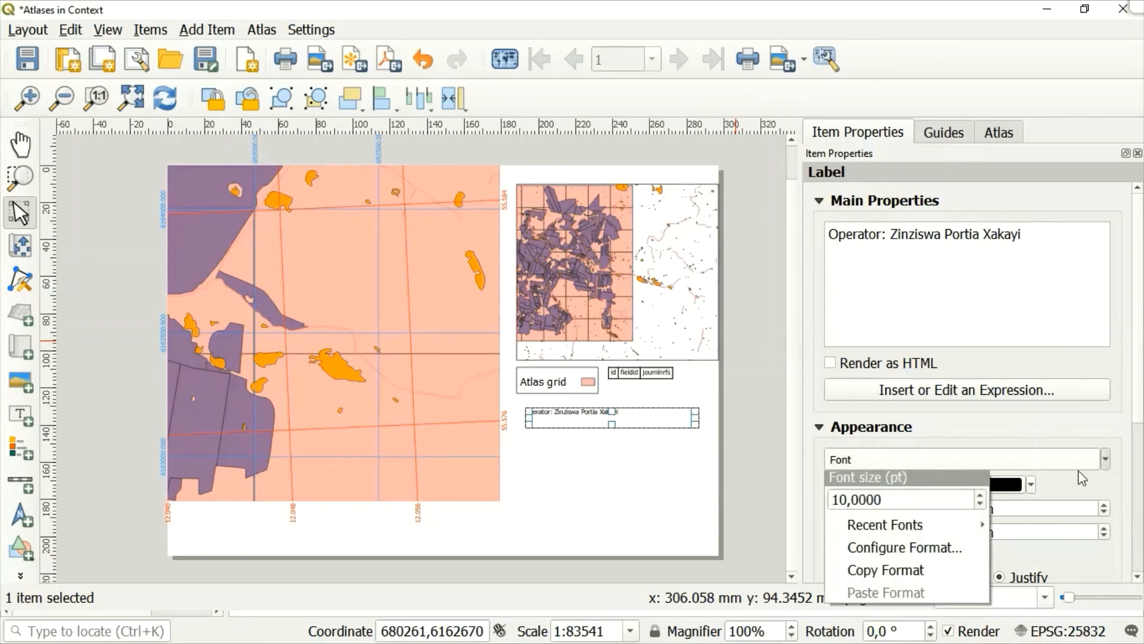
click(981, 495)
click(981, 495)
click(981, 495)
click(981, 495)
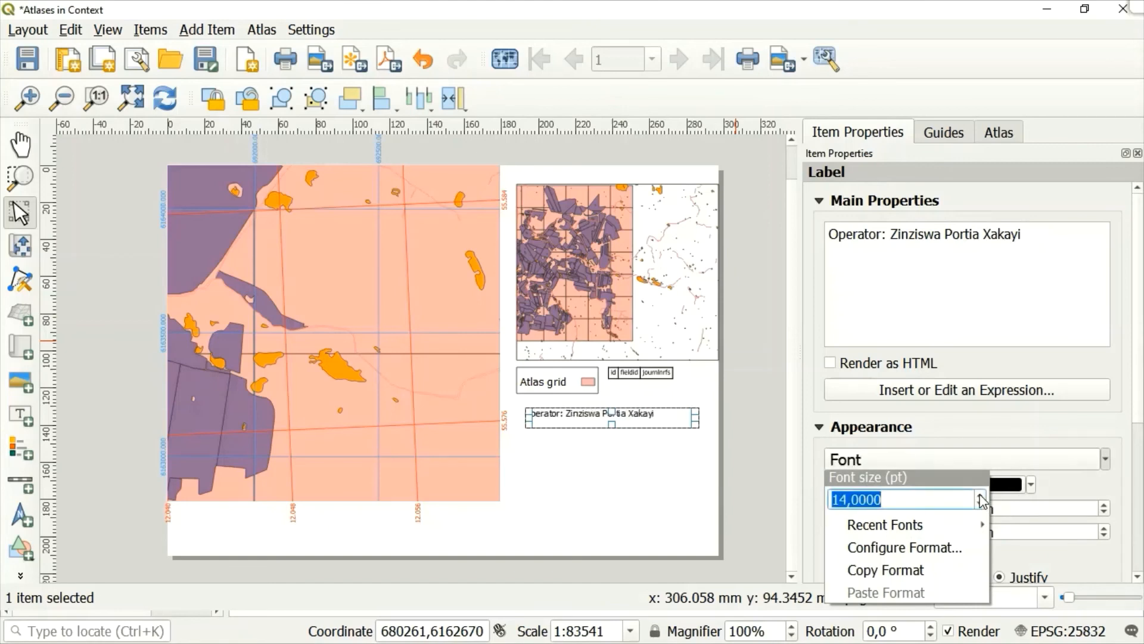
click(981, 495)
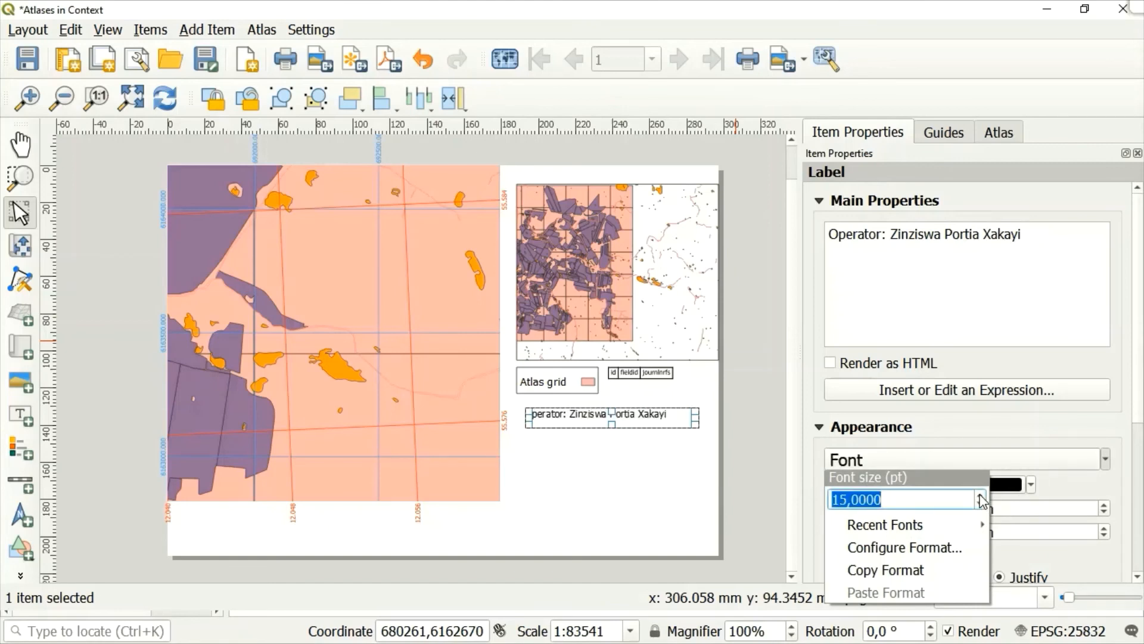
click(1081, 444)
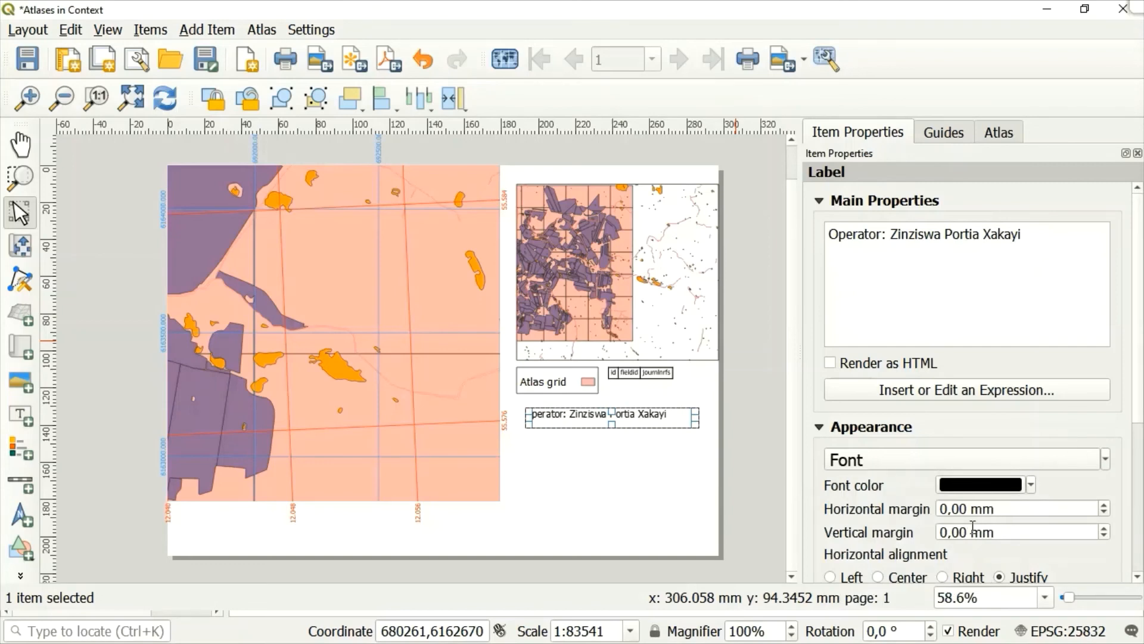
Align the operator label's text vertically to the middle and move the label to the page's lower-left corner.
click(1138, 577)
click(1138, 578)
scroll(1138, 578, down, 2)
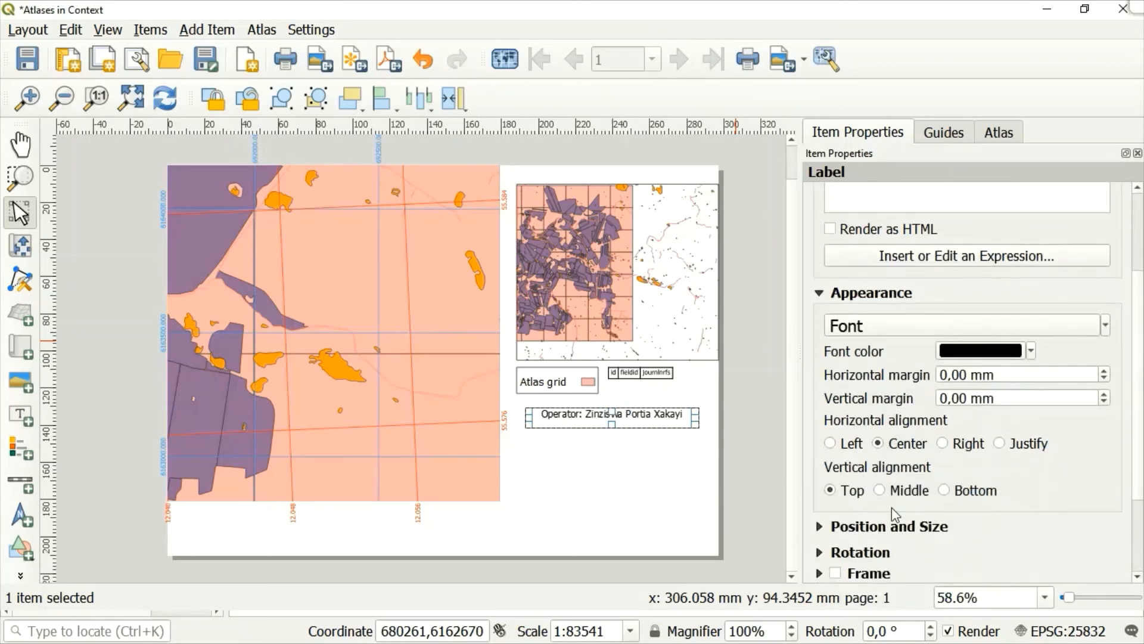
click(881, 490)
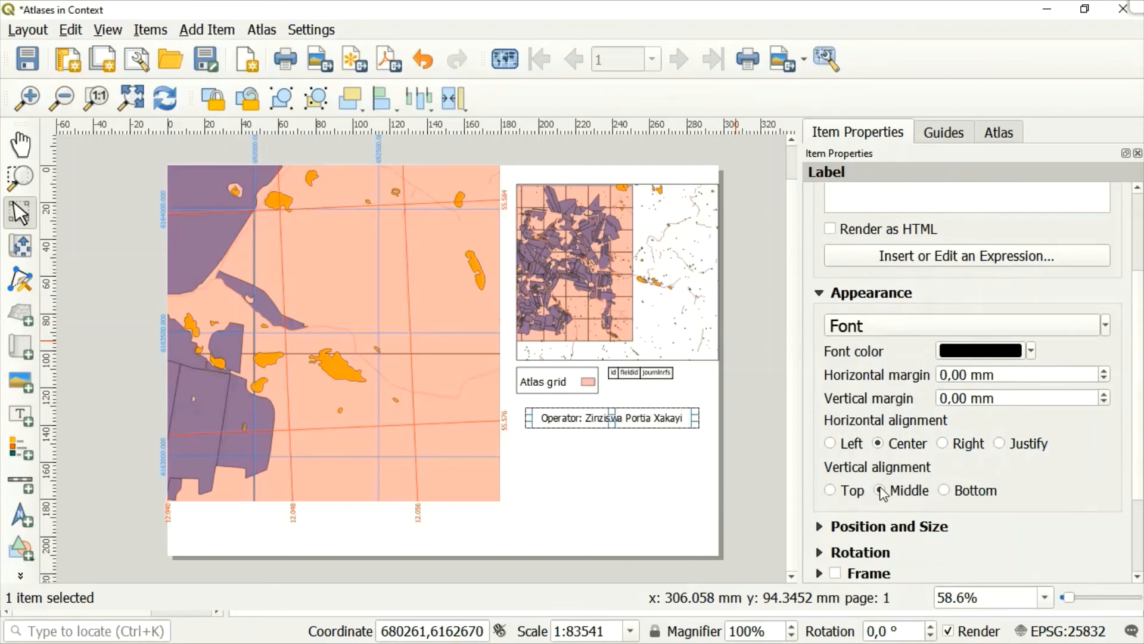
click(638, 483)
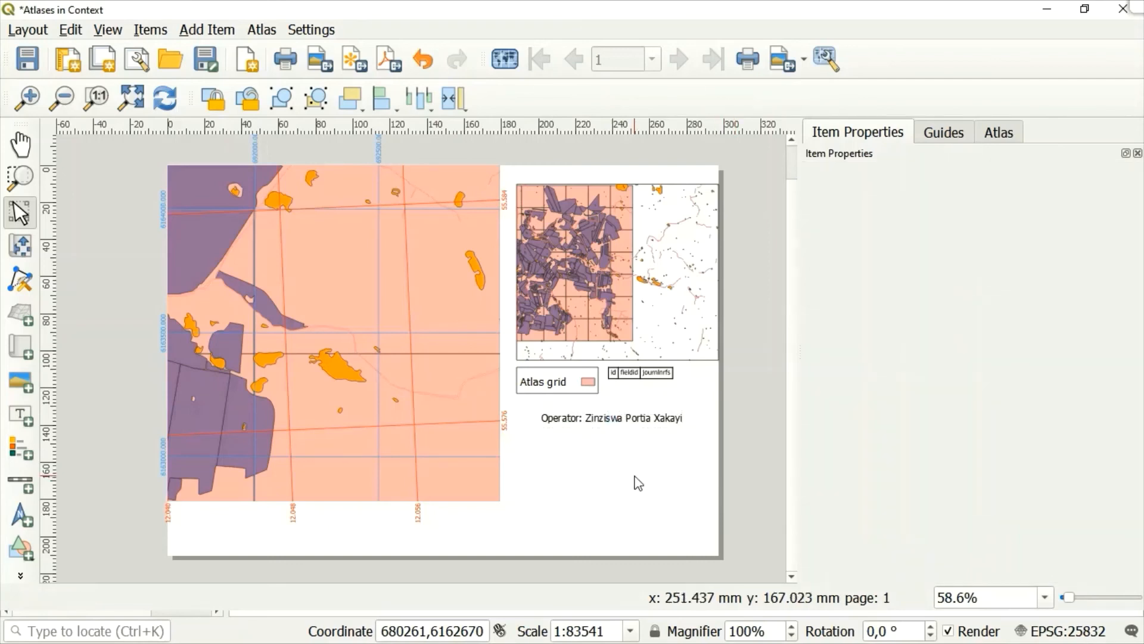
click(606, 425)
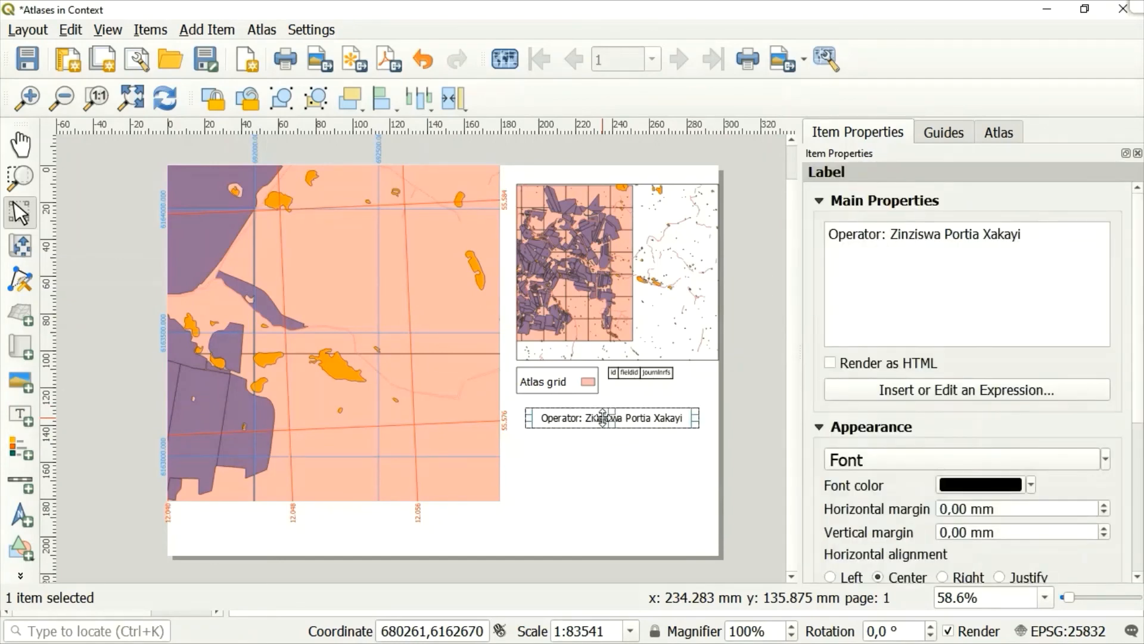
drag(603, 418, 248, 544)
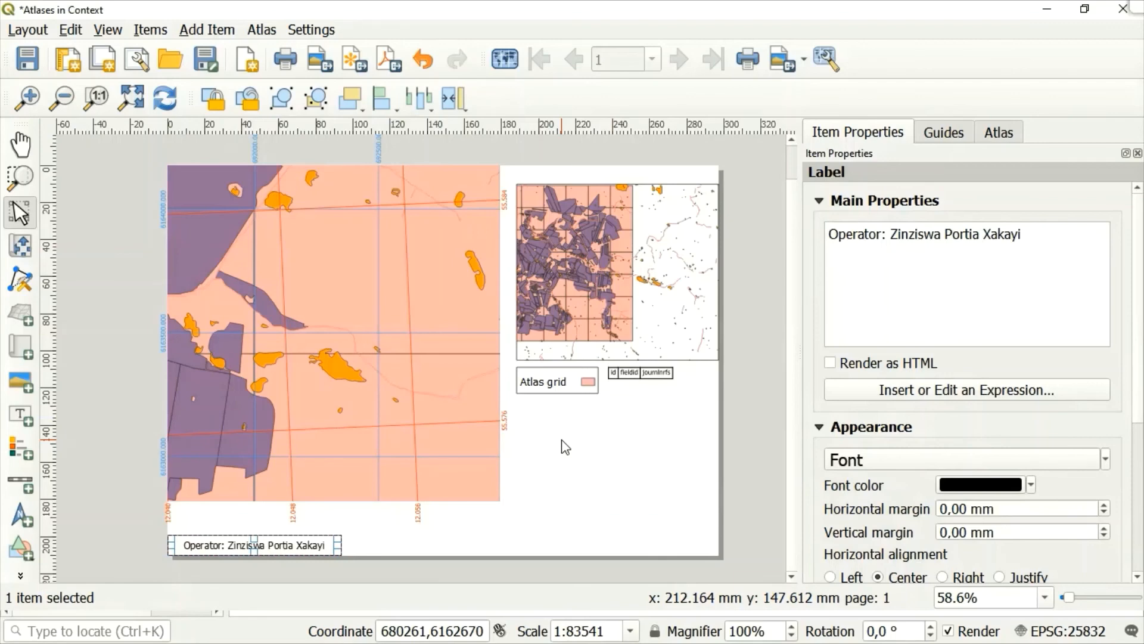
Add a second label along the page's bottom edge, below the attribute table and legend.
click(221, 31)
click(245, 121)
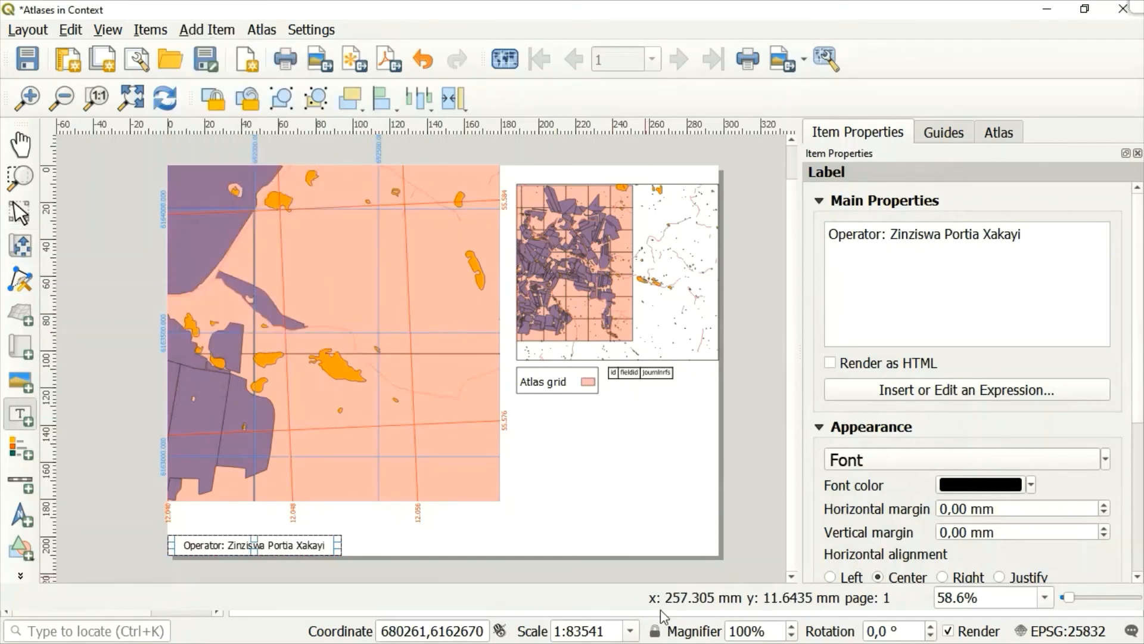
drag(516, 529, 706, 556)
Replace the new label's placeholder text with "Production date: 20 March 2021".
click(975, 242)
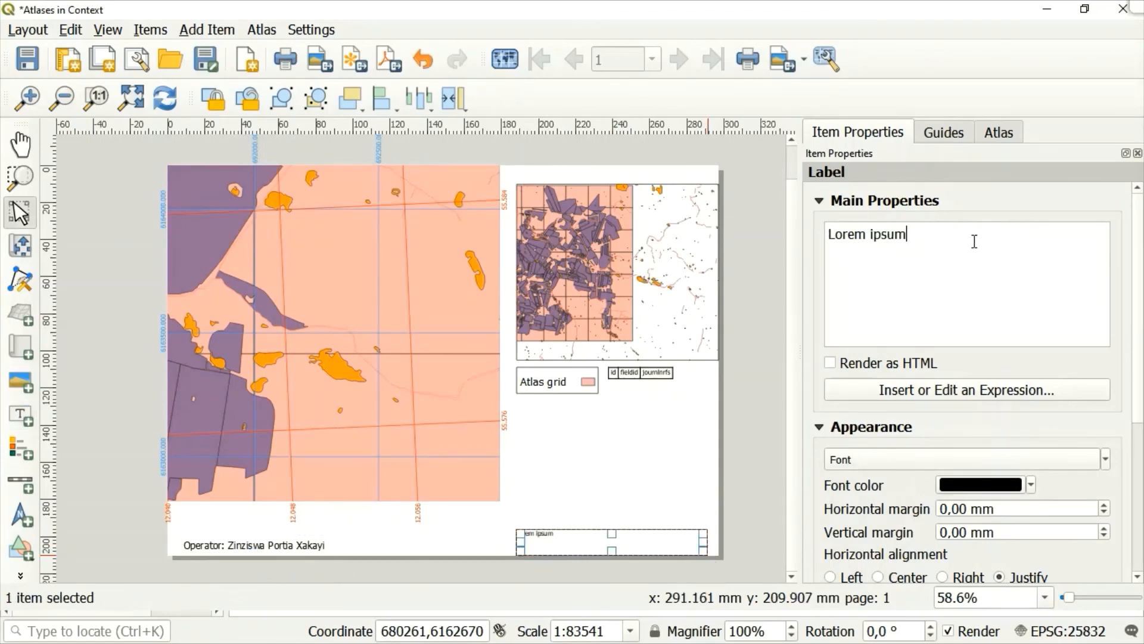
key(BackSpace)
key(BackSpace)
key(BackSpace)
key(BackSpace)
key(BackSpace)
key(BackSpace)
key(BackSpace)
key(BackSpace)
key(BackSpace)
text(P)
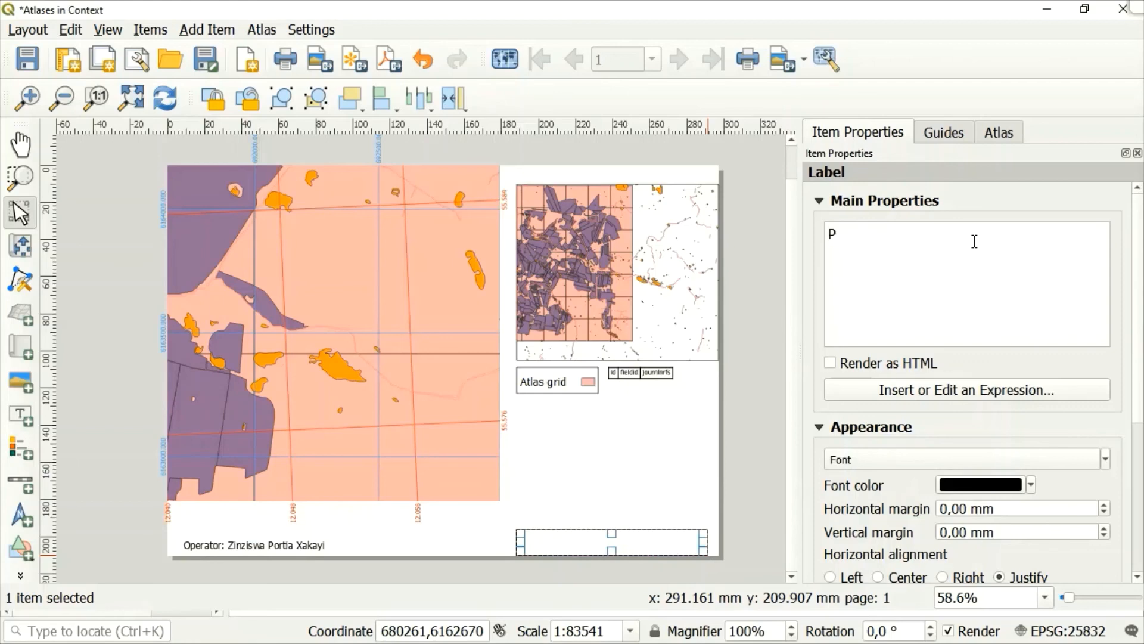
text(roduction date)
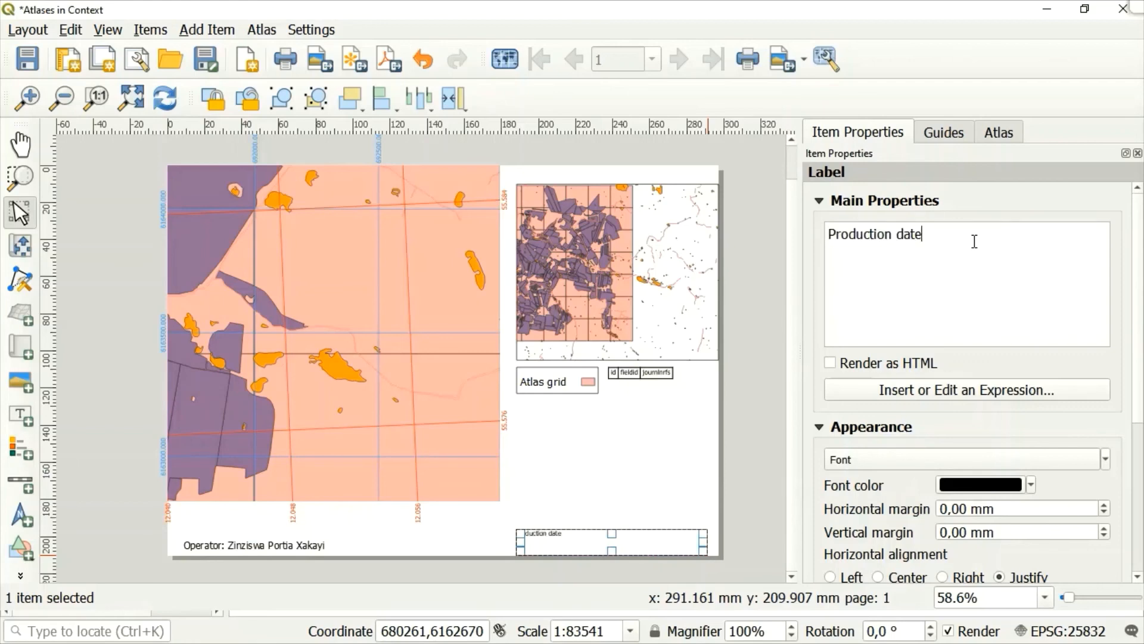
text(:)
text(20 March 2021)
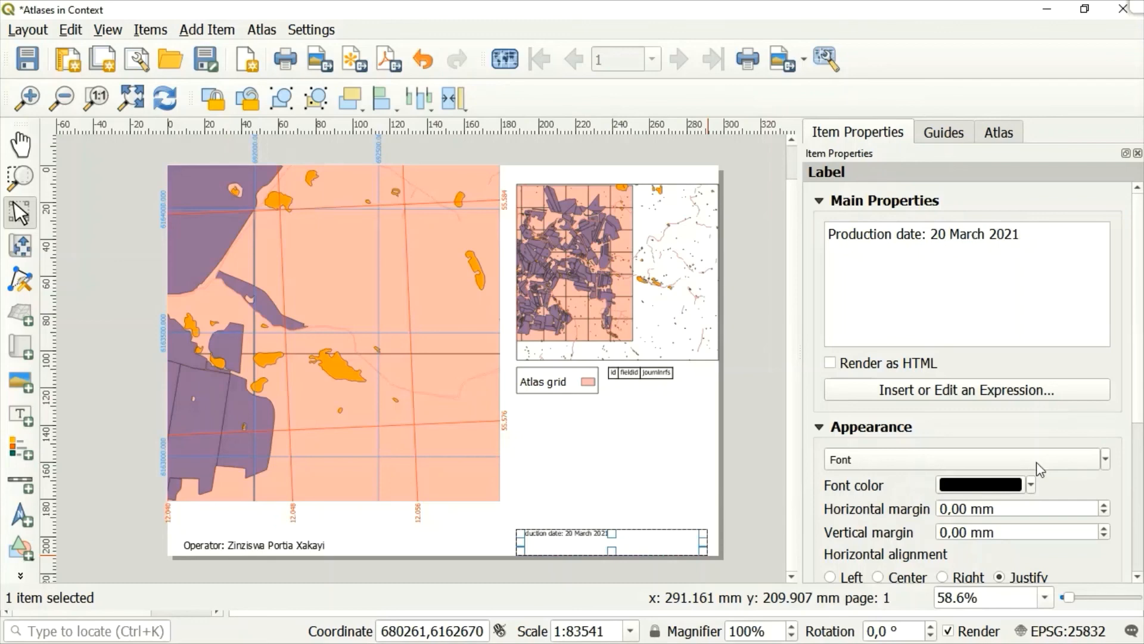
Set the production date label's font size to 15 pt.
click(1106, 460)
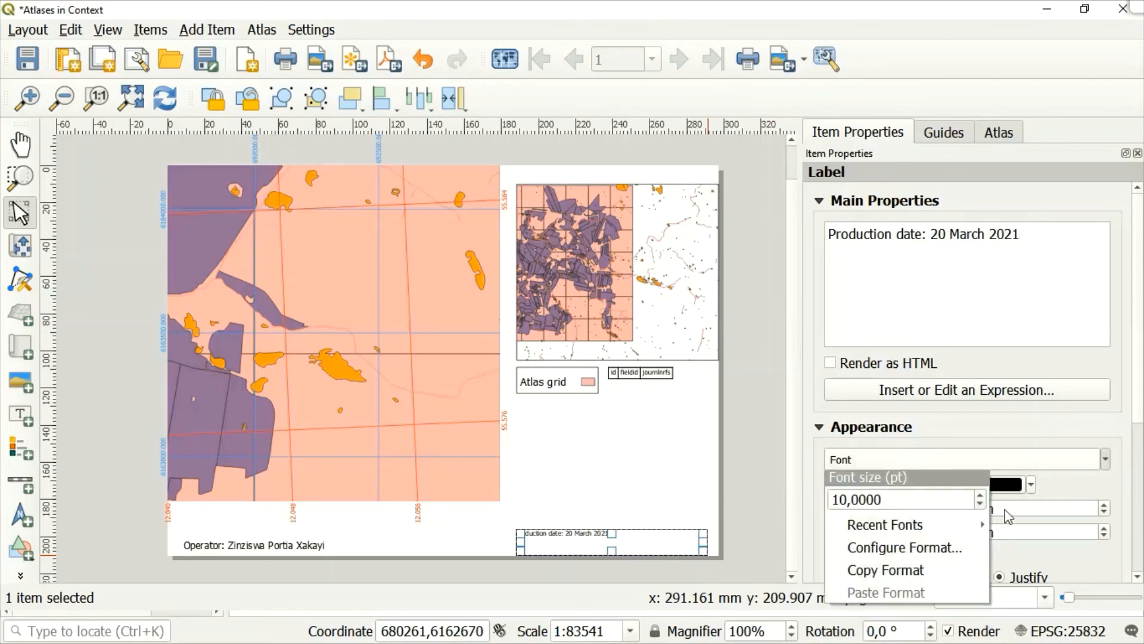
click(980, 496)
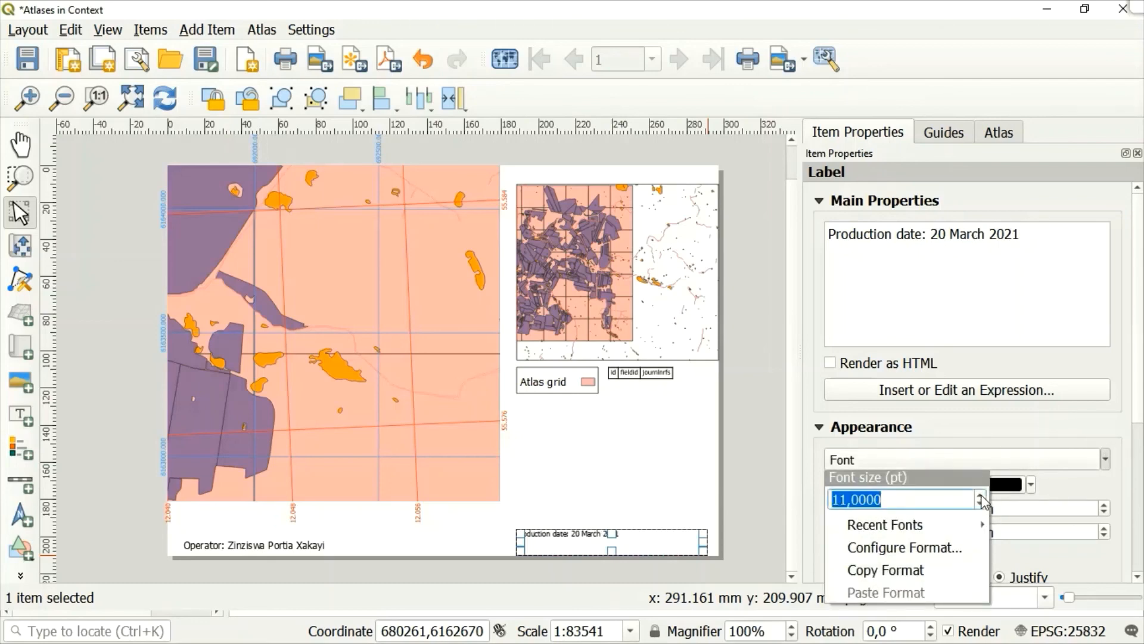
click(980, 496)
click(981, 496)
click(981, 496)
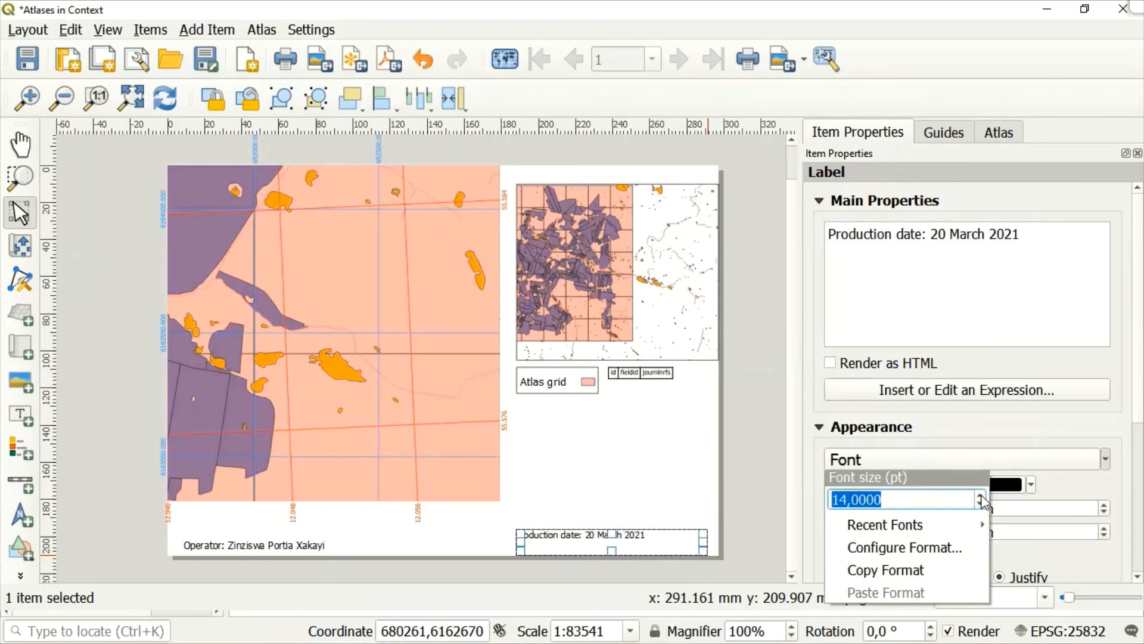
click(980, 497)
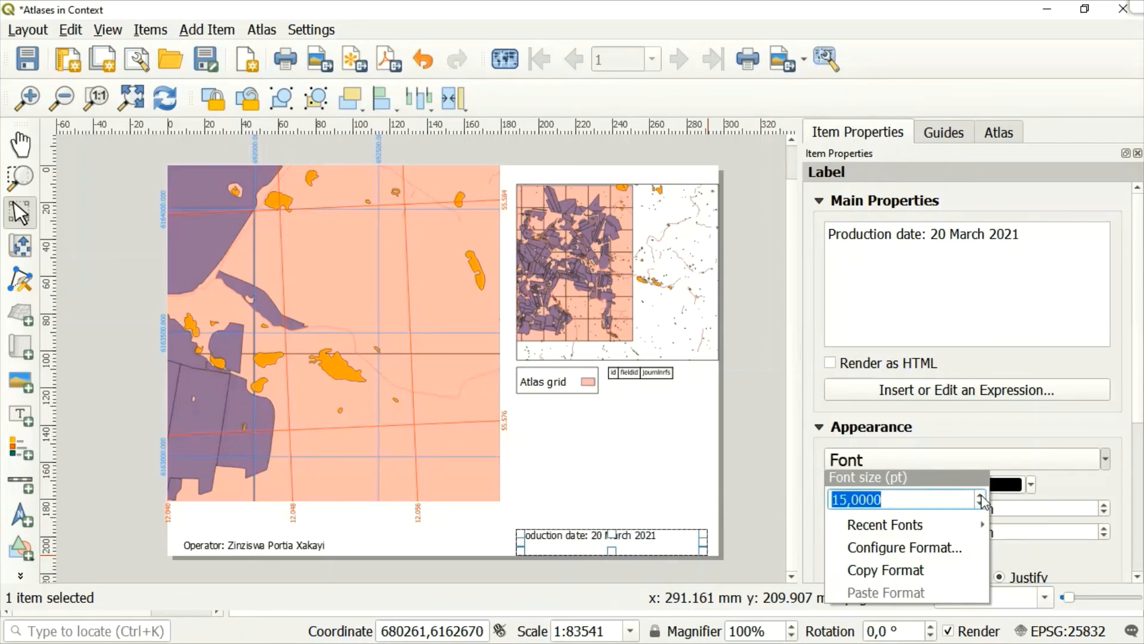
click(1096, 440)
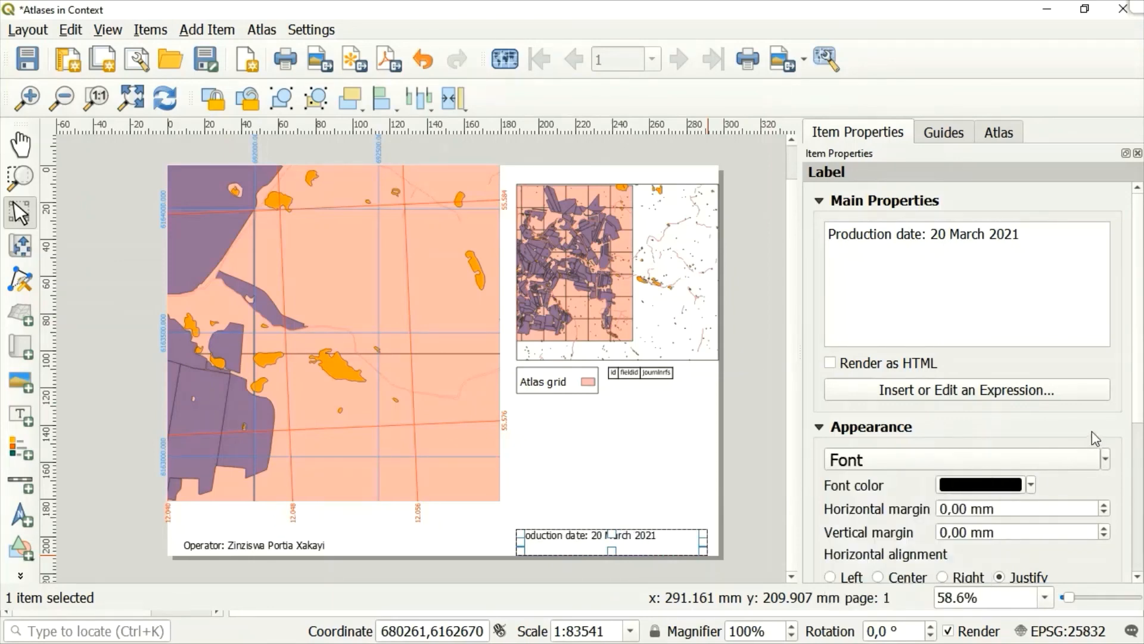
Shift the production date label slightly down and to the right, roughly level with the operator label.
click(720, 429)
click(594, 537)
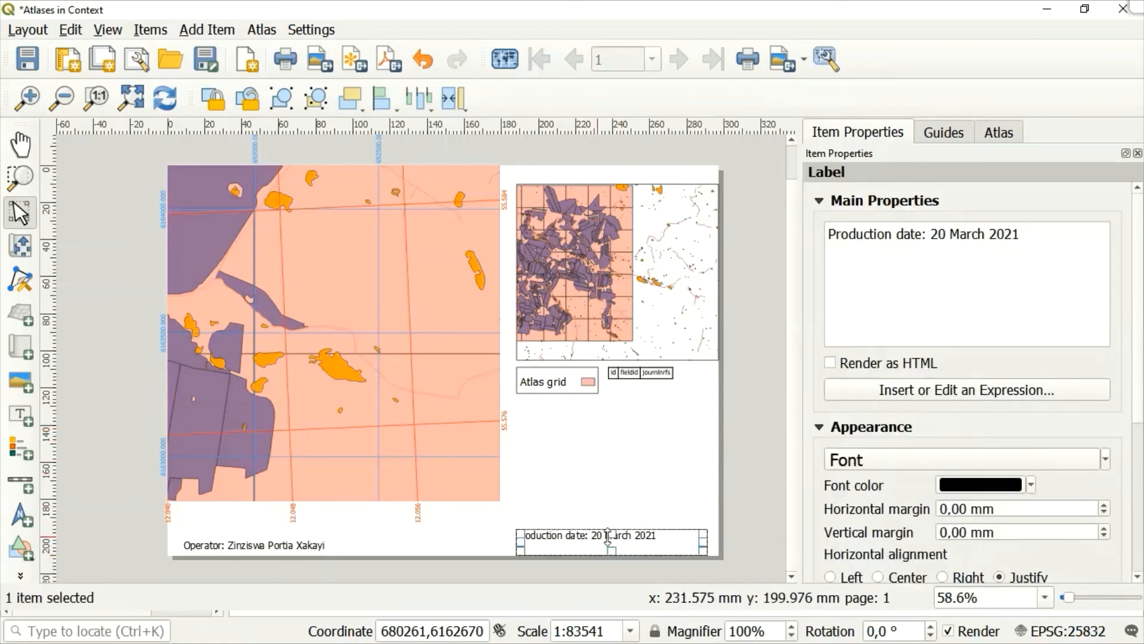
mouse_move(584, 540)
mouse_down()
mouse_move(678, 536)
mouse_move(635, 530)
mouse_move(588, 546)
mouse_up()
click(626, 469)
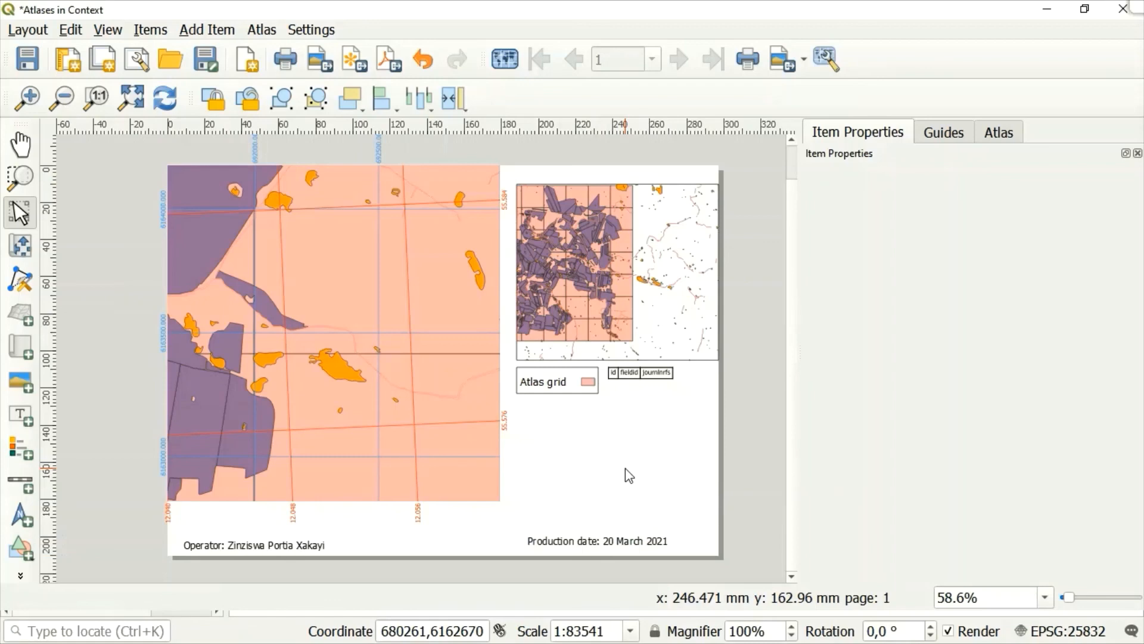
Move the legend farther down the page, leaving a gap between it and the second map.
click(571, 390)
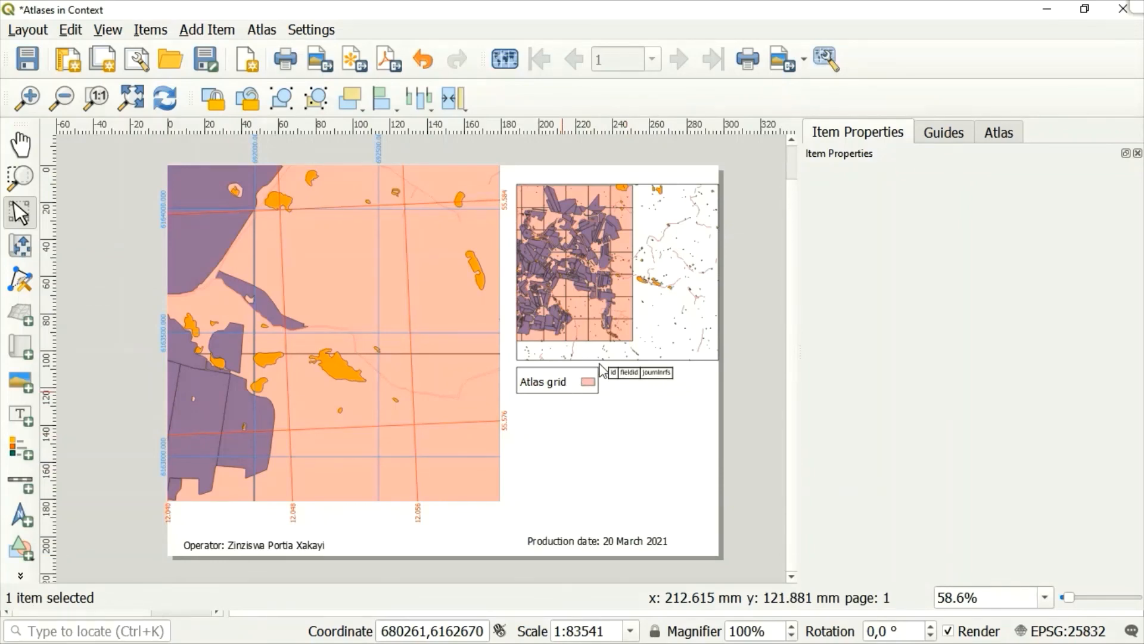
click(571, 380)
drag(571, 380, 571, 447)
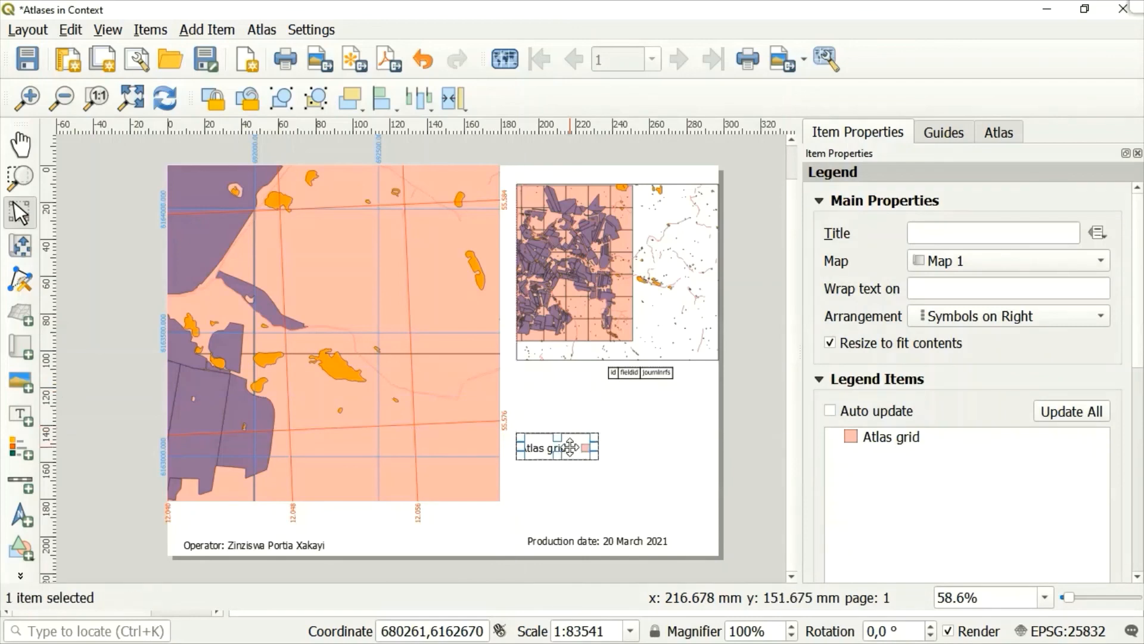
Move the attribute table down the page so it sits beside the legend, level with the legend's upper edge.
click(658, 374)
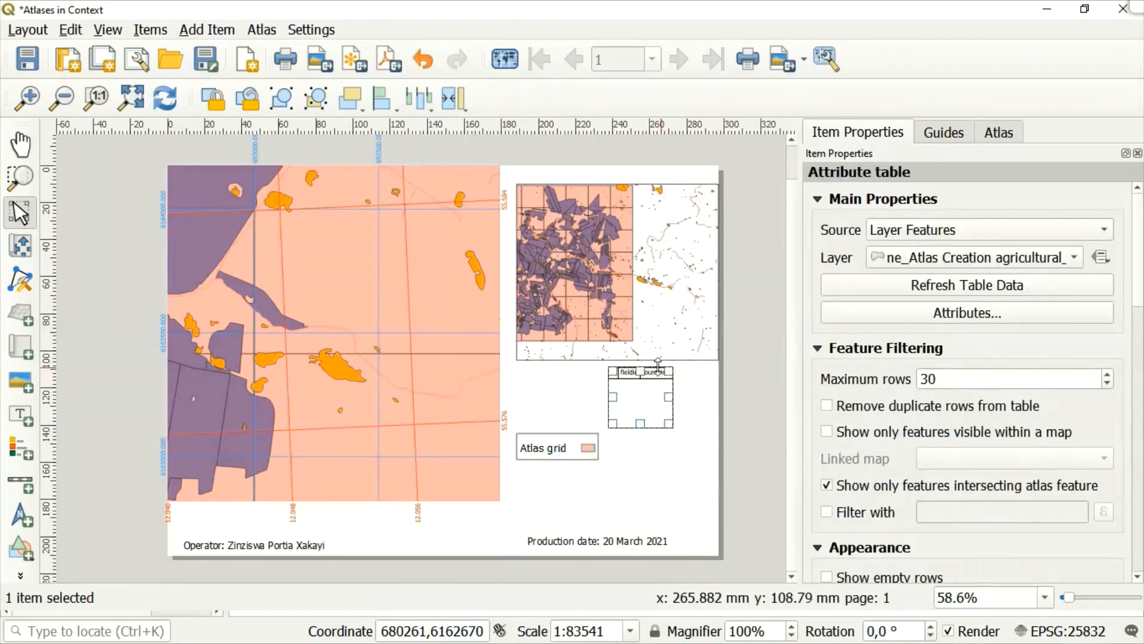
drag(645, 375, 648, 446)
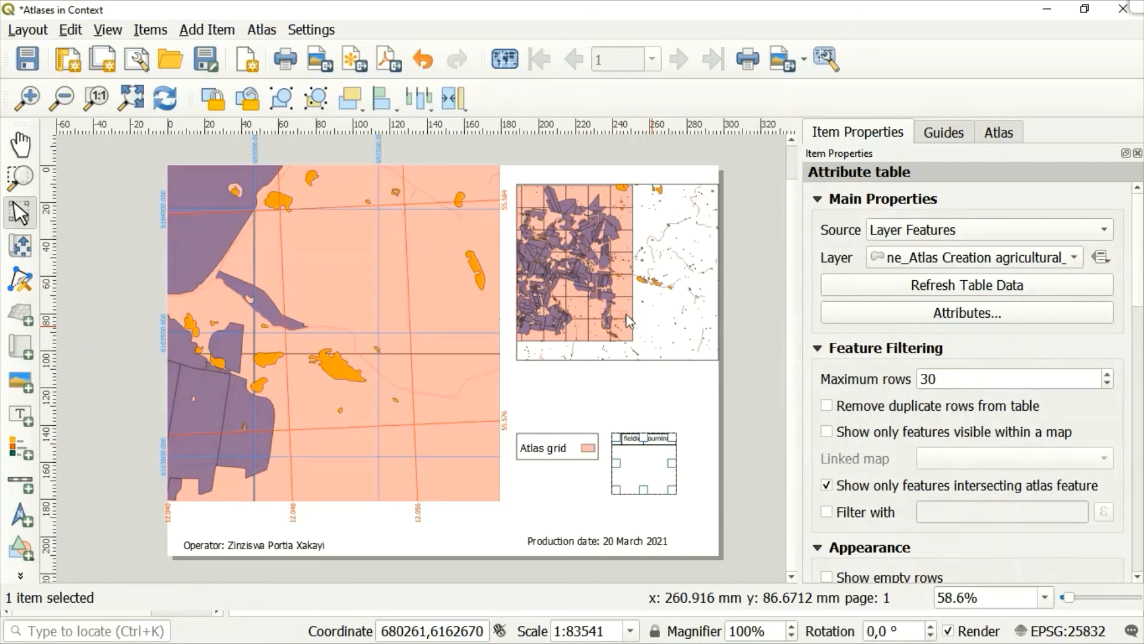
Move the second map straight down to just above the legend and attribute table, leaving blank space above it, and clear the selection.
click(604, 318)
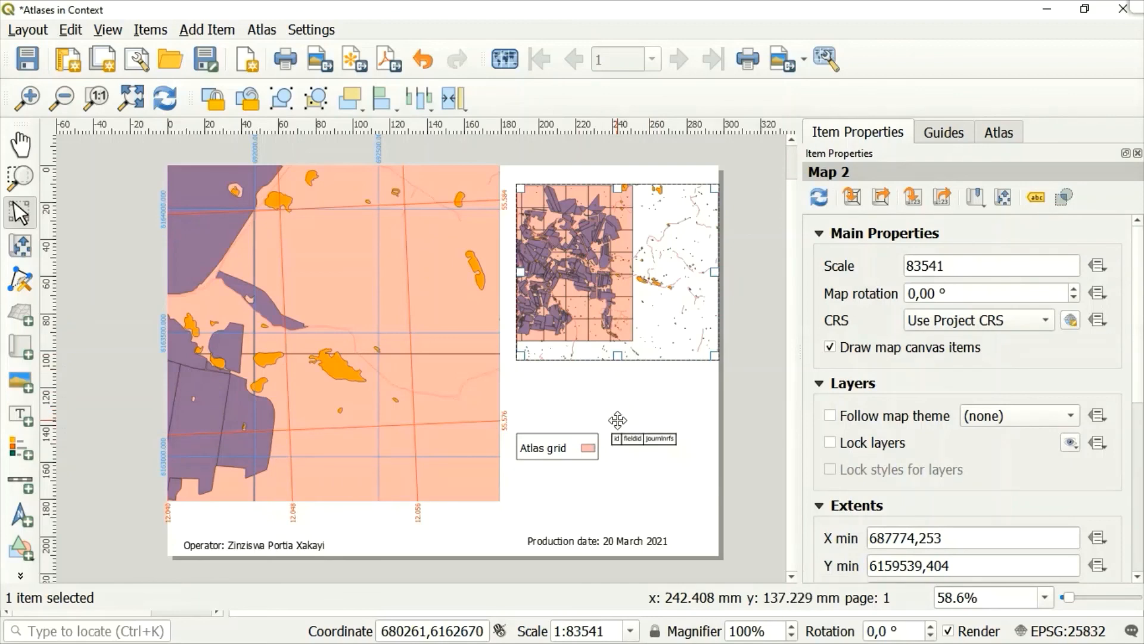
drag(614, 358, 613, 401)
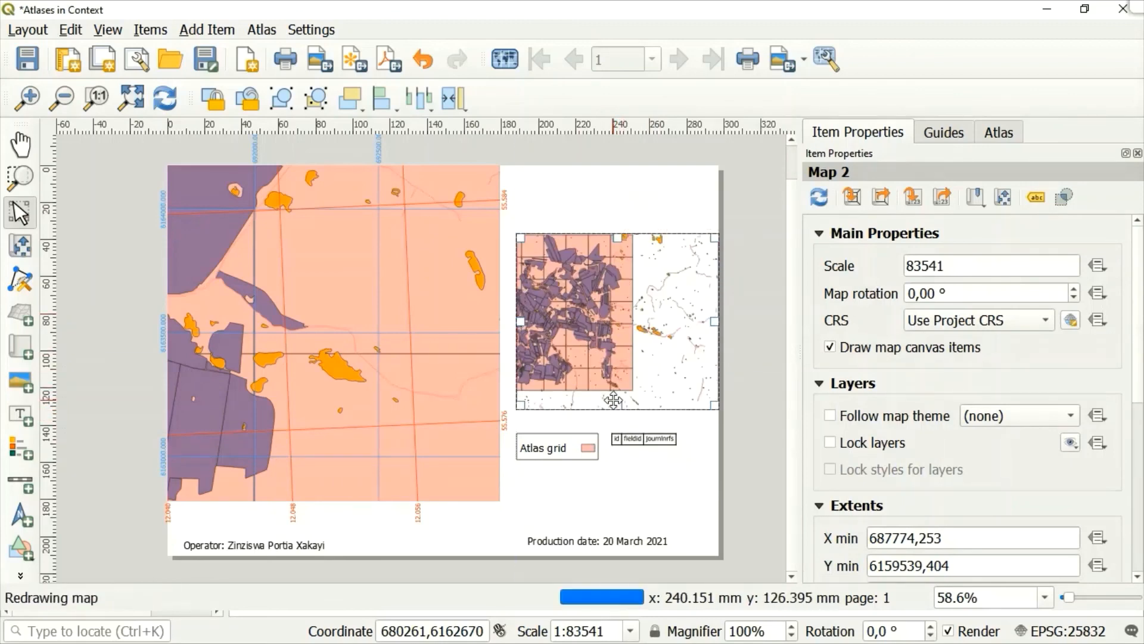
click(628, 477)
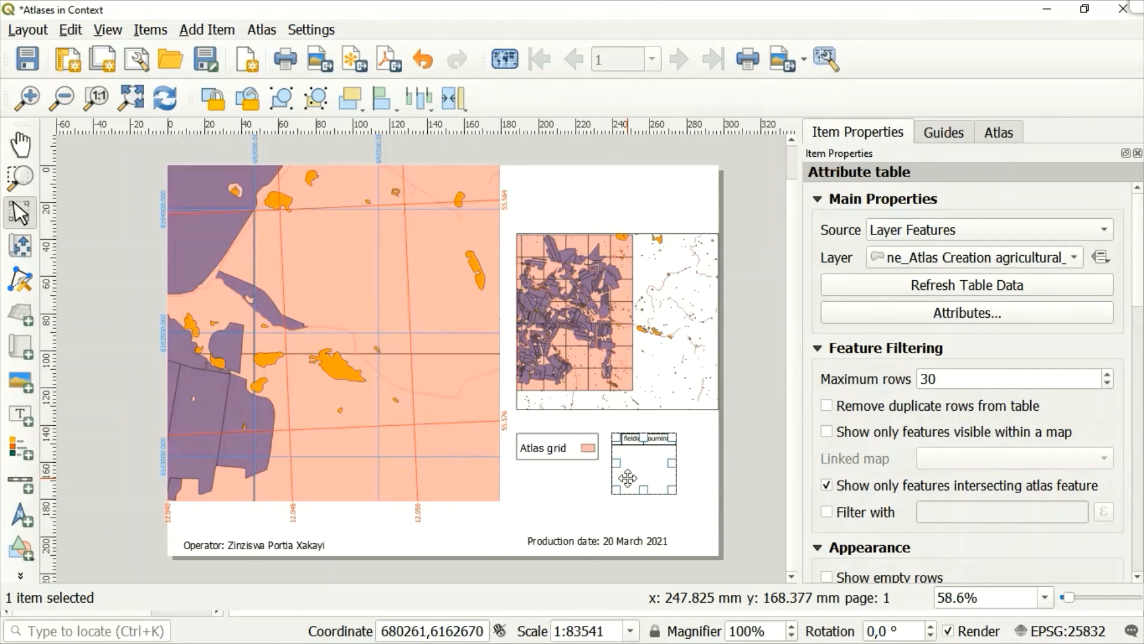
click(566, 522)
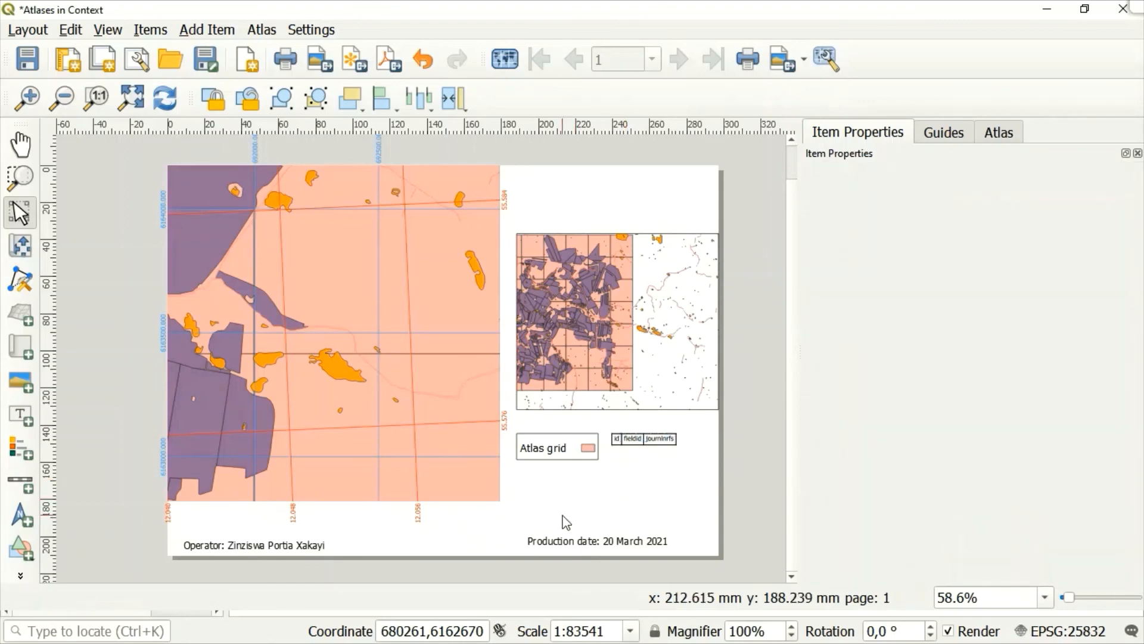